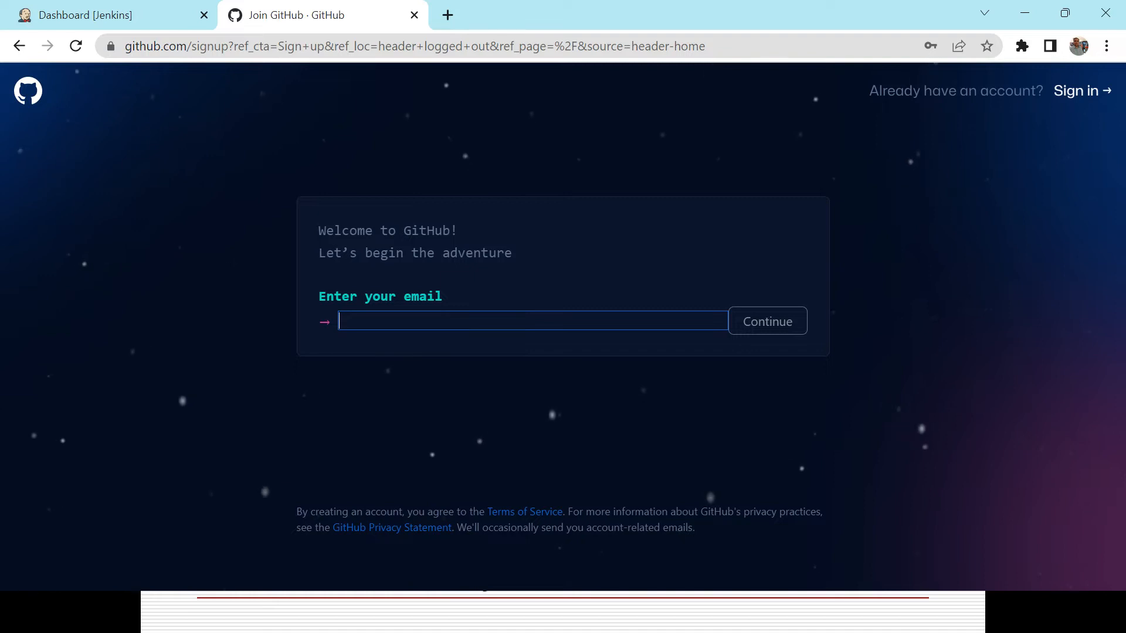
Go back to the GitHub home page and sign in with the saved account credentials.
click(20, 44)
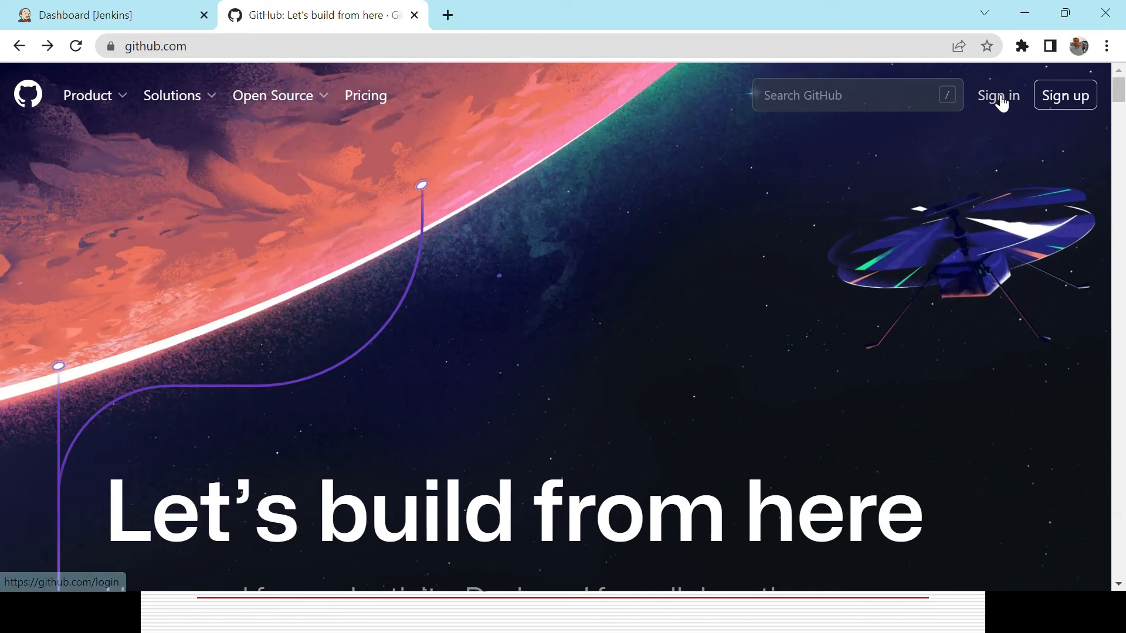
click(1001, 98)
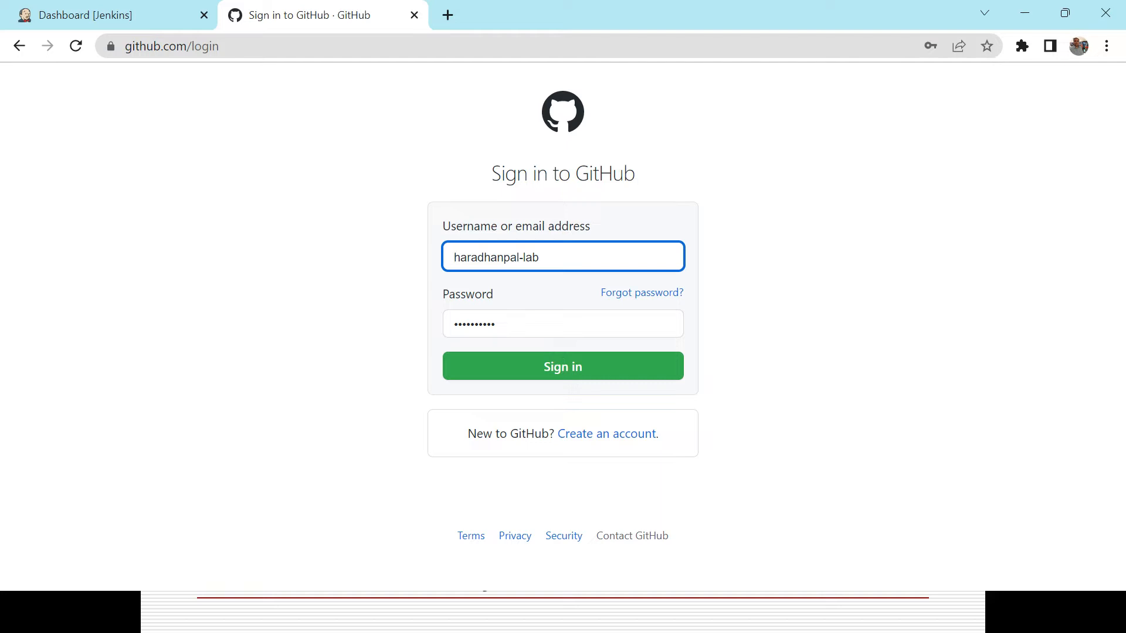
click(553, 374)
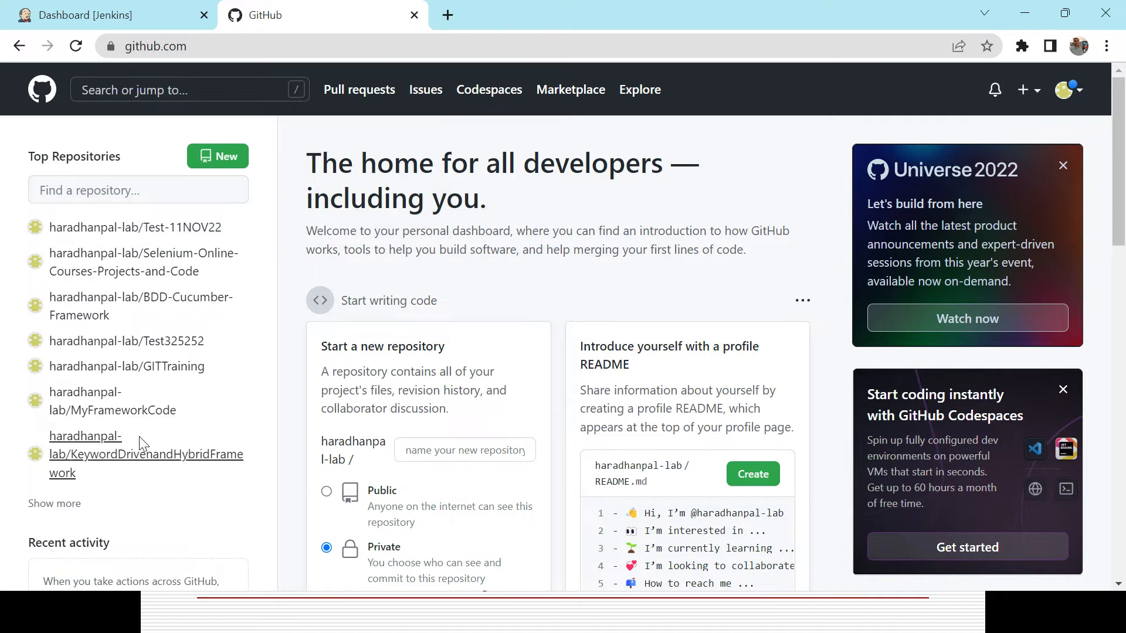
Start creating a new repository from the dashboard, checking the tutorial slide for the steps.
mouse_move(121, 436)
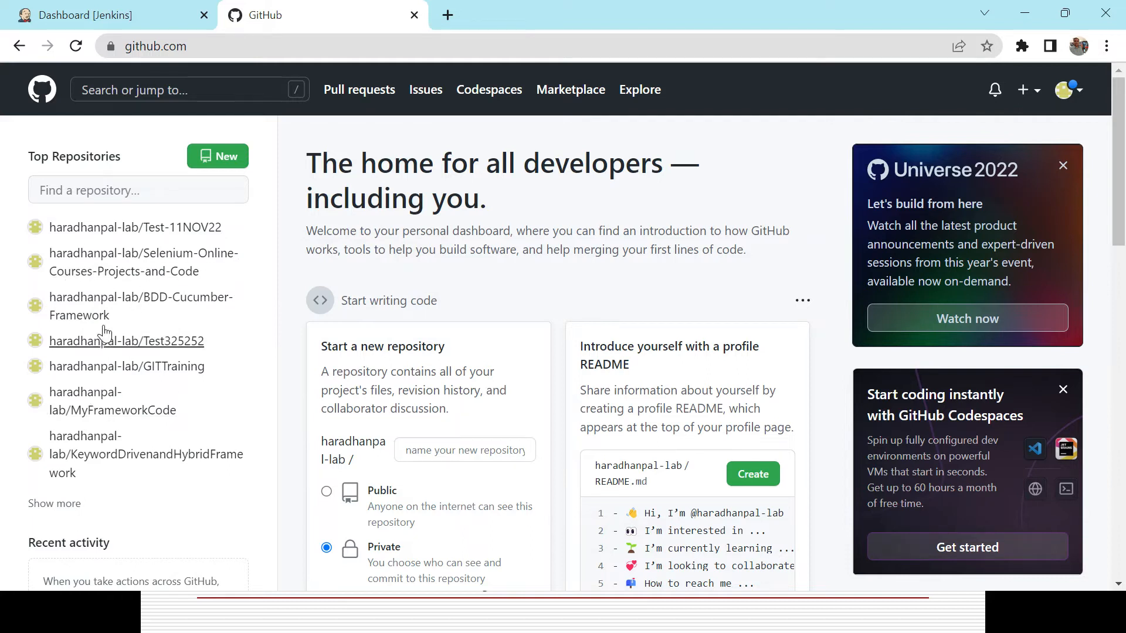
click(225, 158)
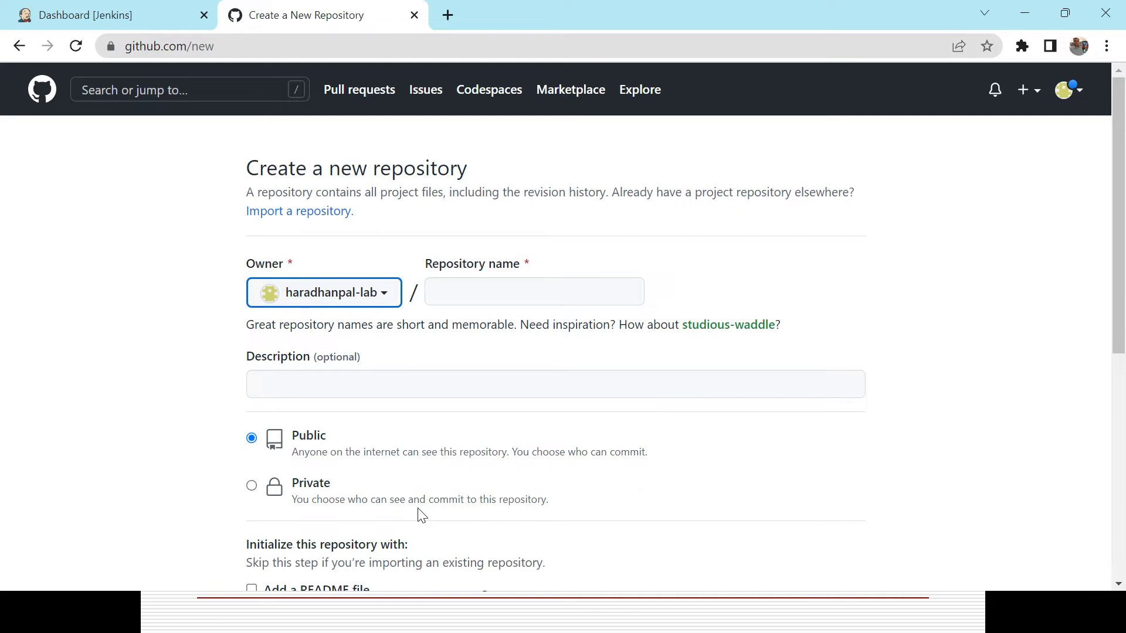
key(alt+Tab)
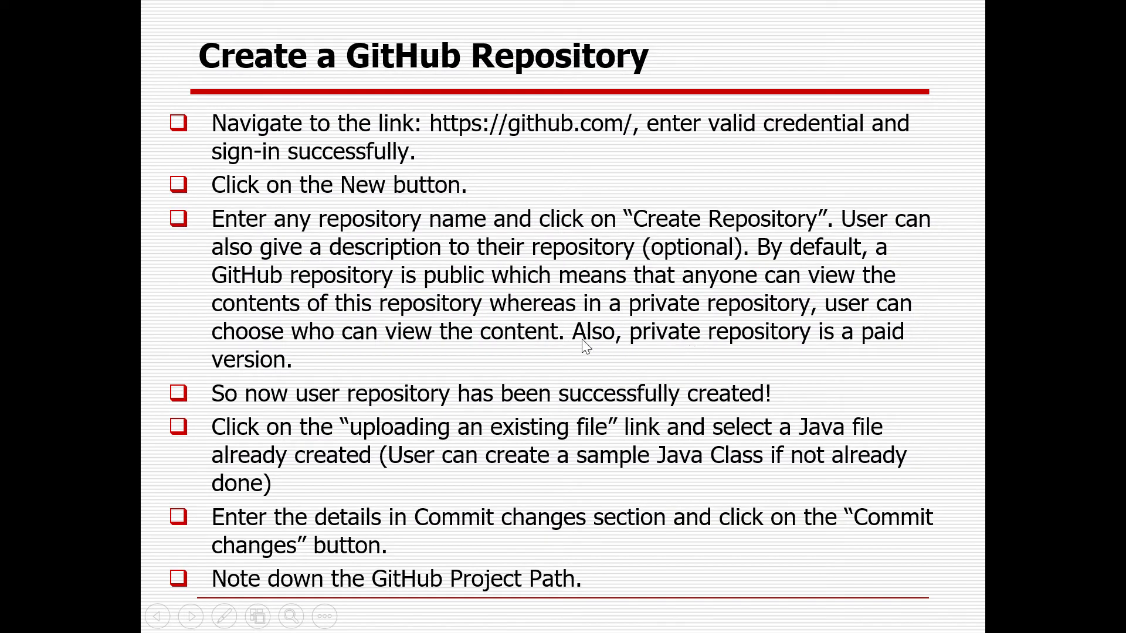
key(alt+Tab)
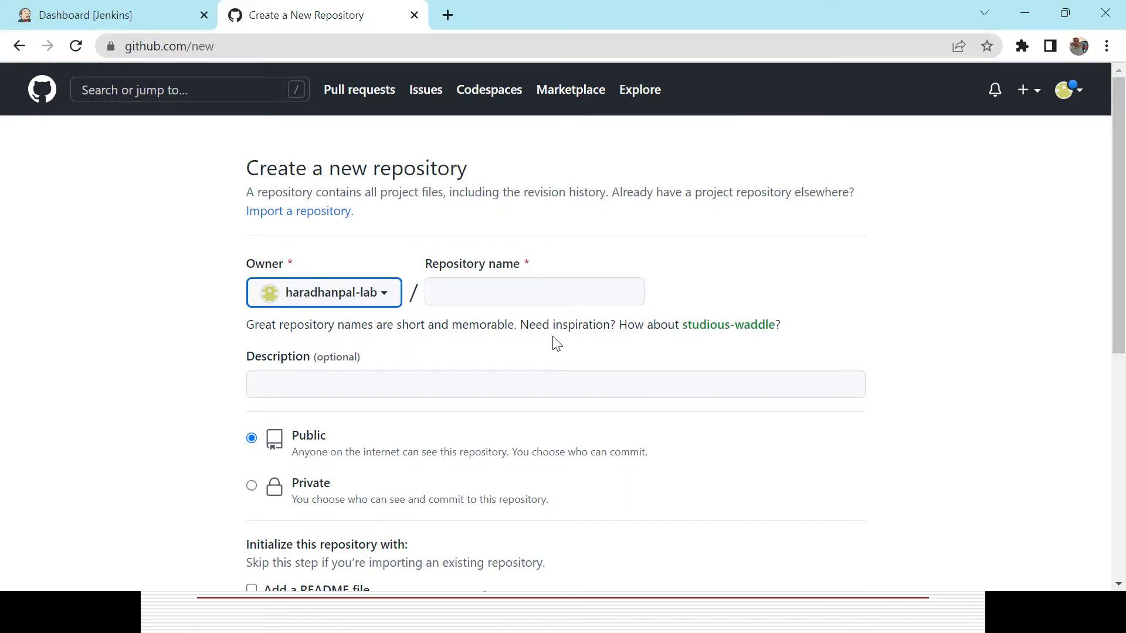
Name the new repository GitHubJenkinsIntegration.
drag(1119, 218, 1124, 340)
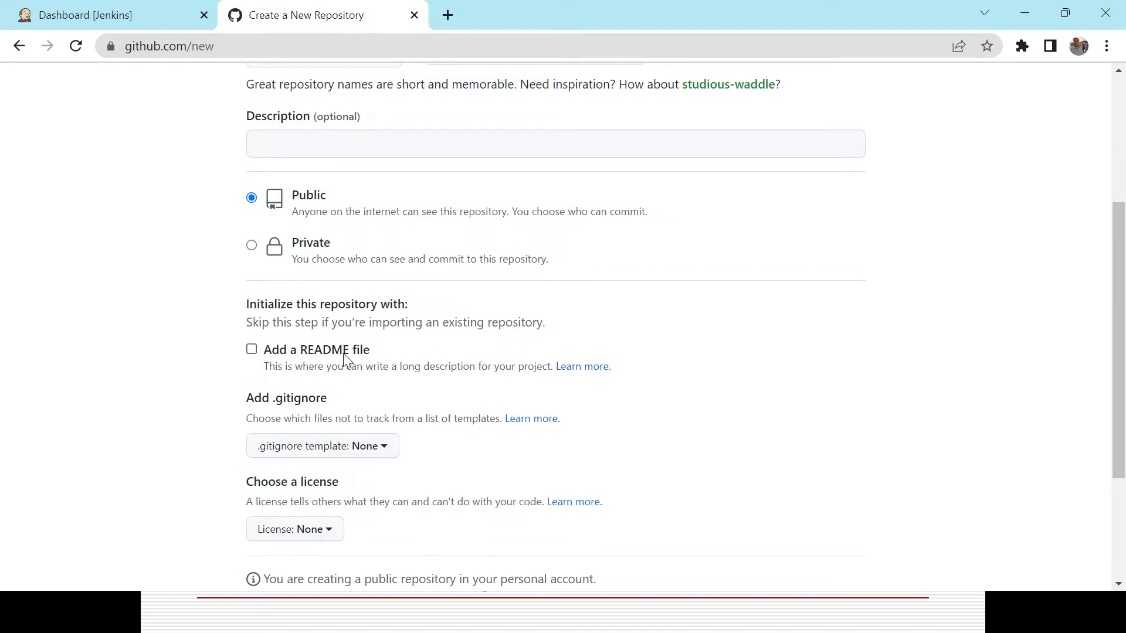
click(1124, 399)
drag(1123, 398, 1075, 244)
click(496, 292)
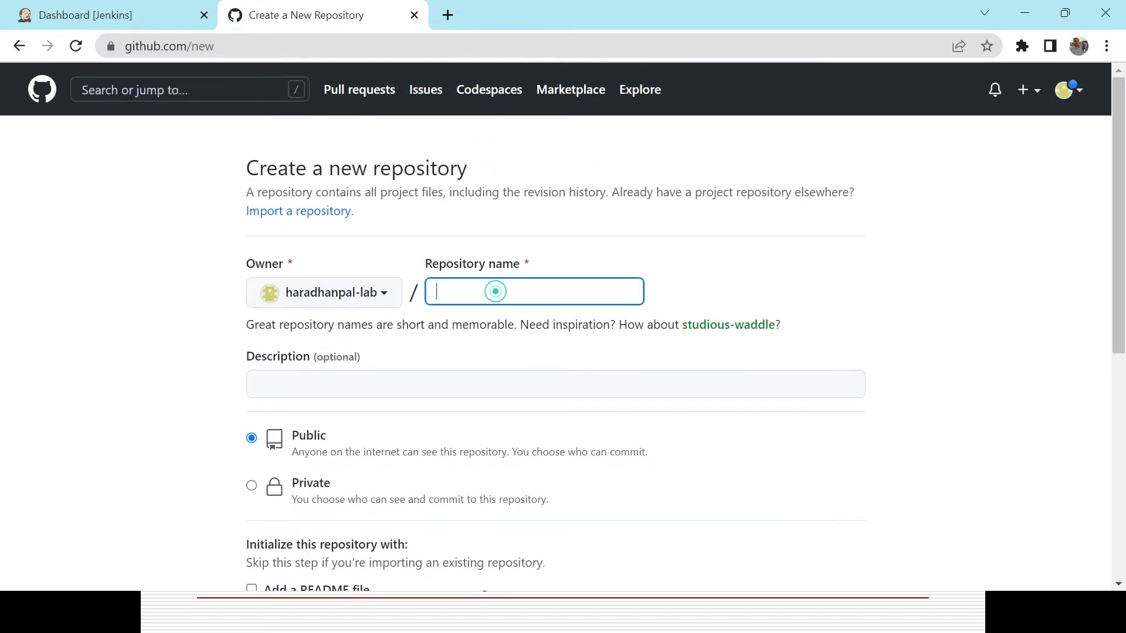
text(GitH)
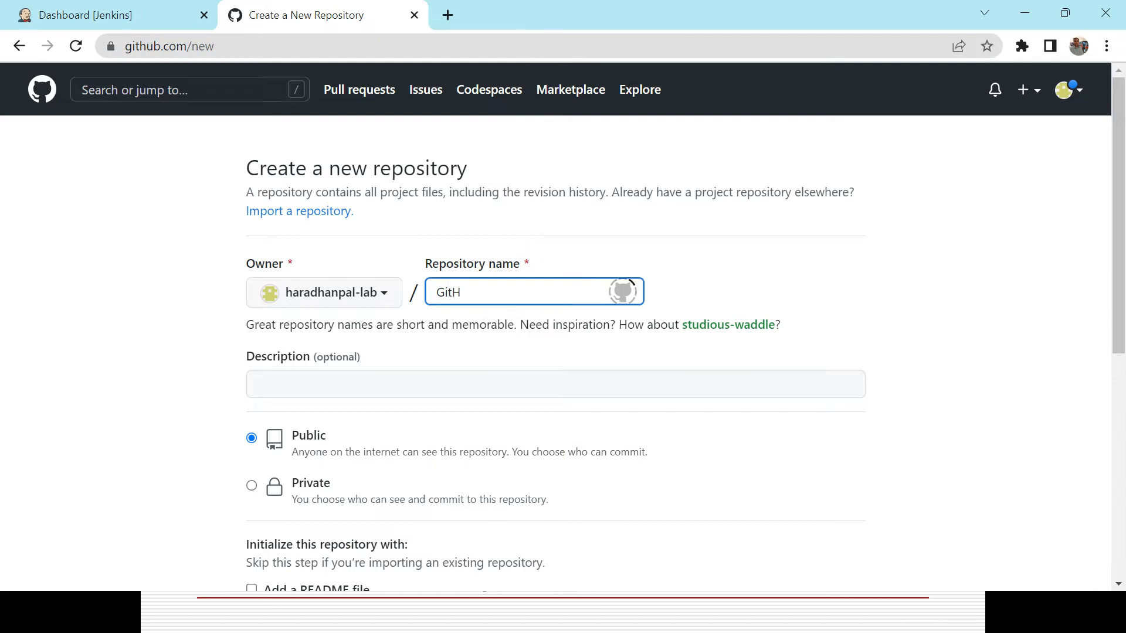
text(ubJenkinsIntegration)
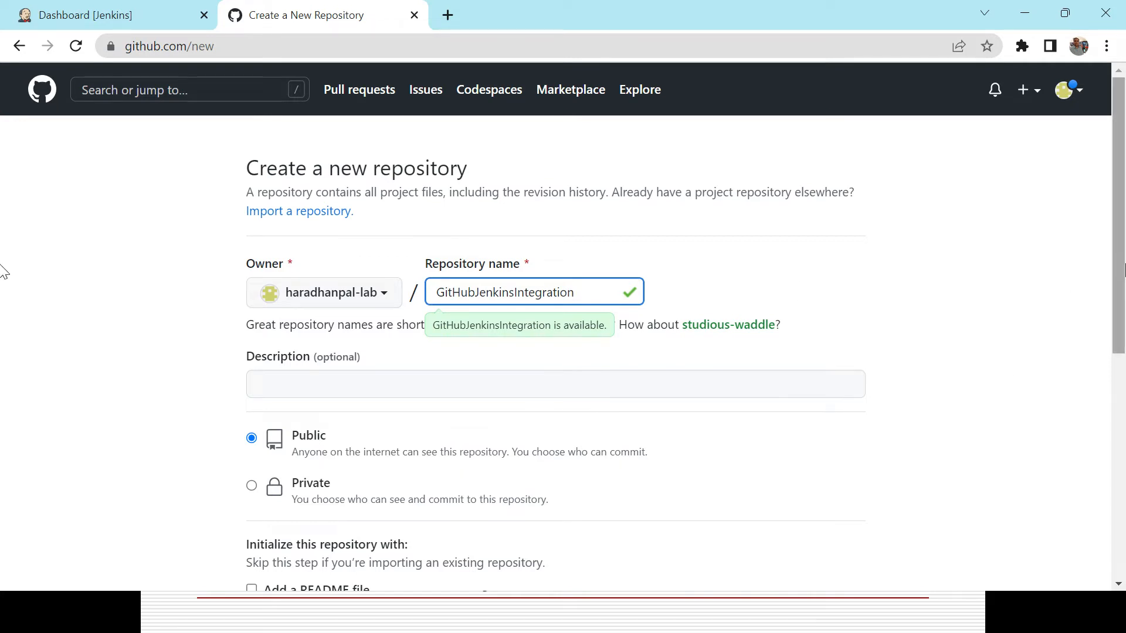
mouse_move(1117, 261)
mouse_down()
mouse_move(1120, 427)
mouse_move(1120, 264)
mouse_up()
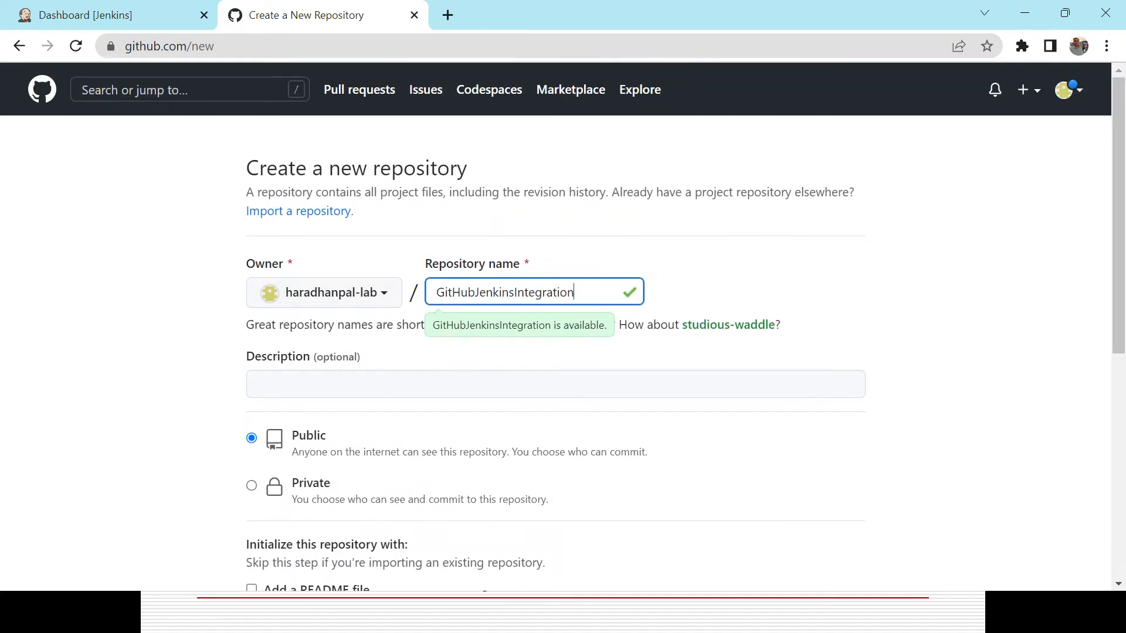
Enter the description "Sample Repository for GitHub Integration with Jenkins".
click(534, 382)
text(Sample)
key(BackSpace)
key(BackSpace)
text(le Repository for)
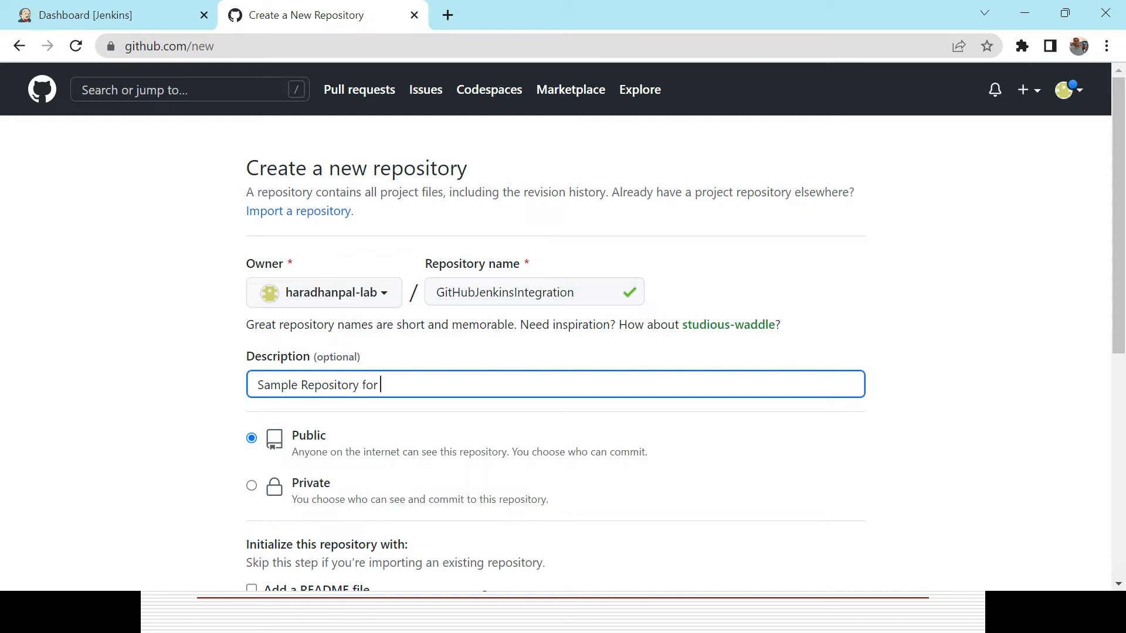
text( GitHub Integrat)
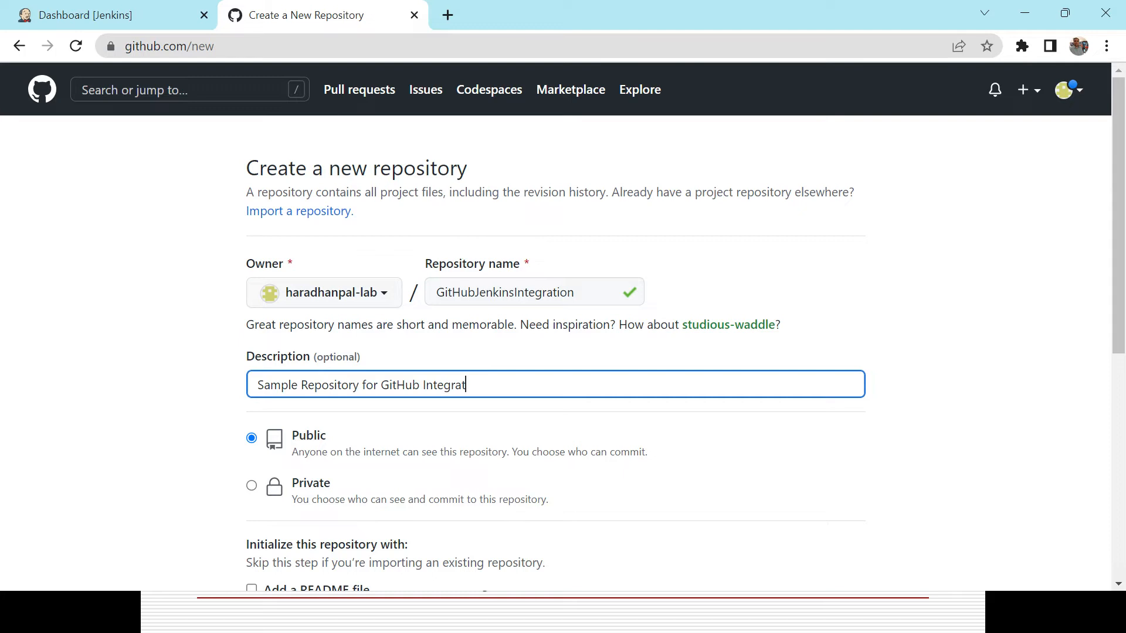
text(ion with Jenkins)
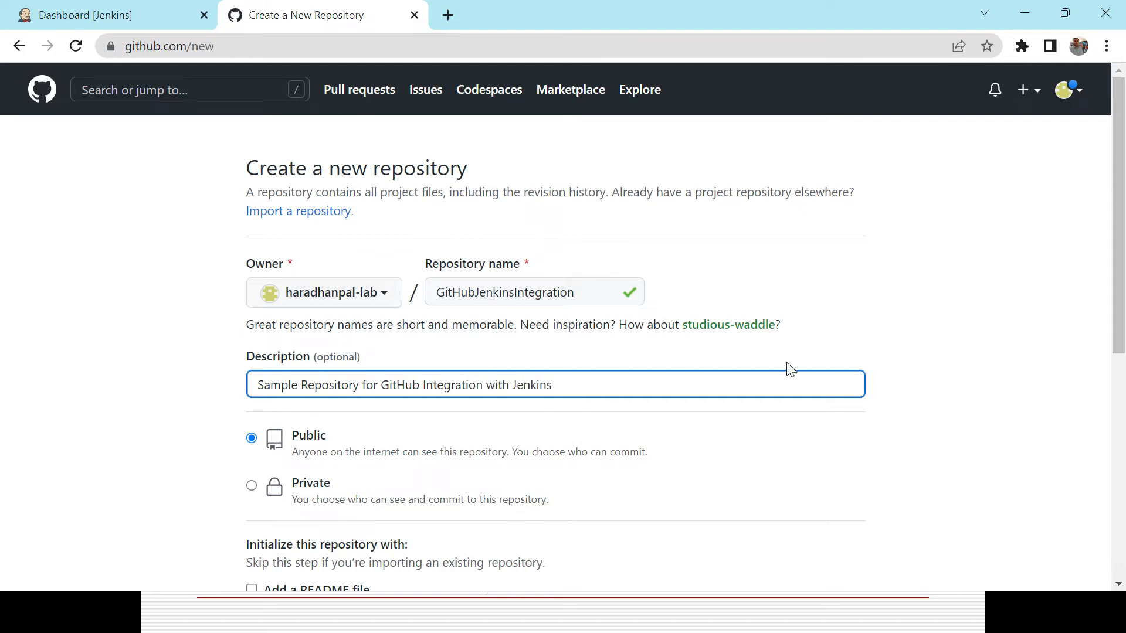
Create the public repository and review its quick setup instructions.
drag(1117, 229, 1122, 444)
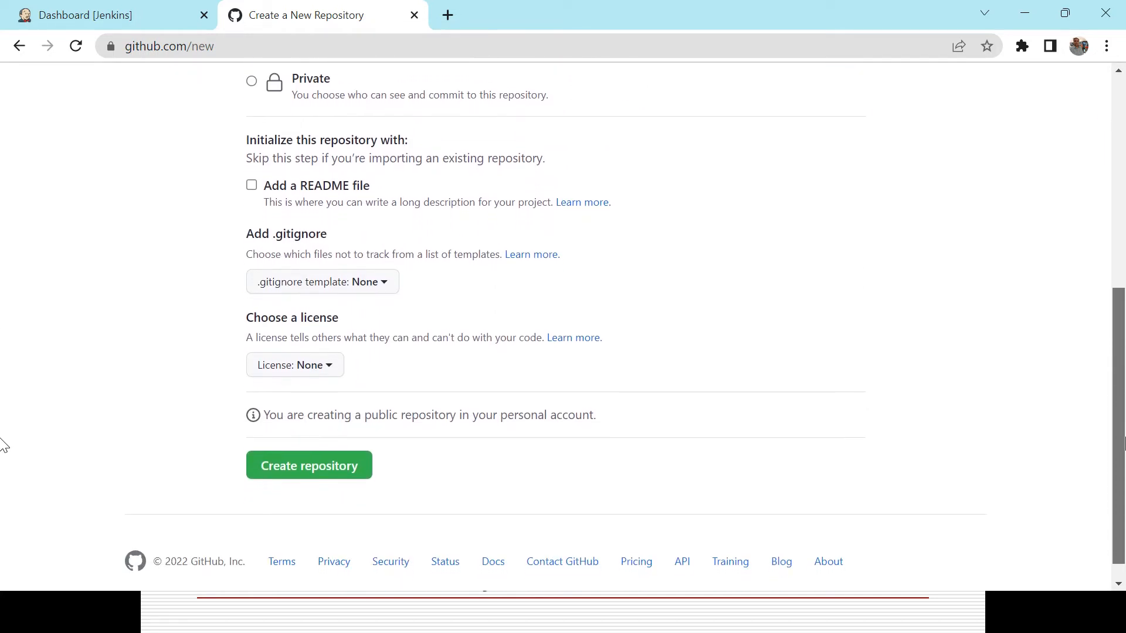
click(342, 471)
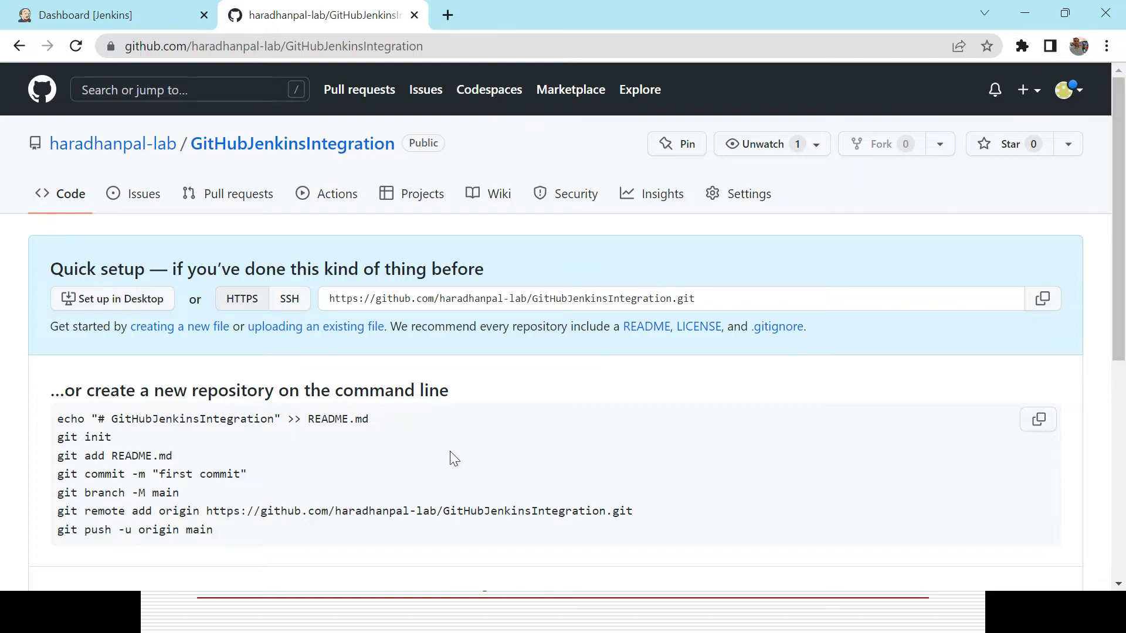
mouse_move(1120, 252)
mouse_down()
mouse_move(1123, 390)
mouse_move(1117, 370)
mouse_up()
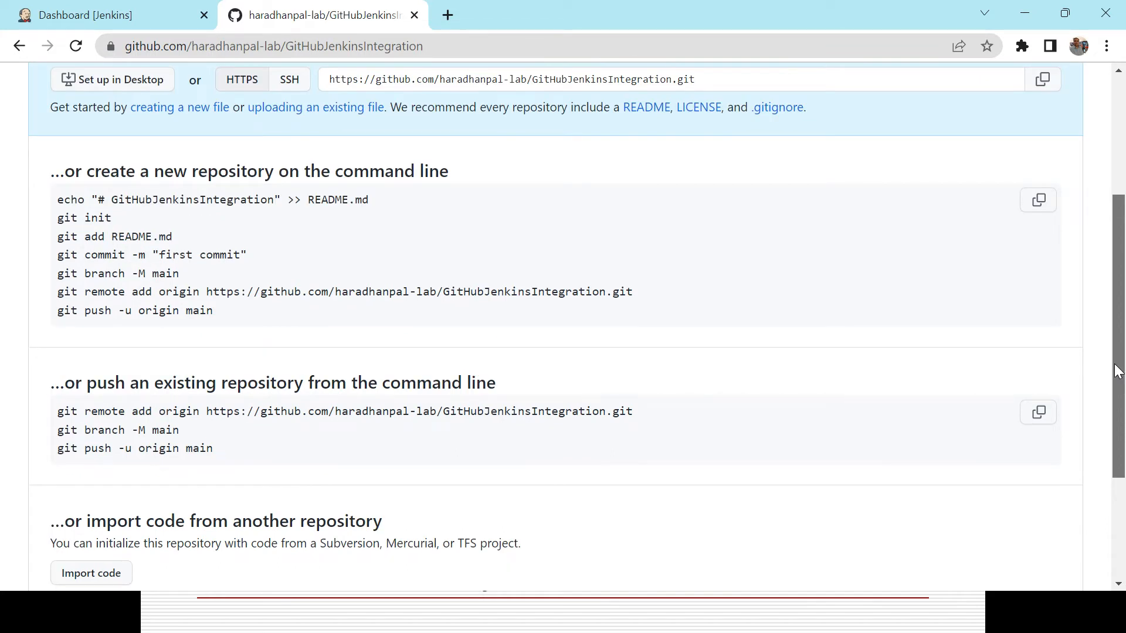
drag(1117, 371, 1073, 253)
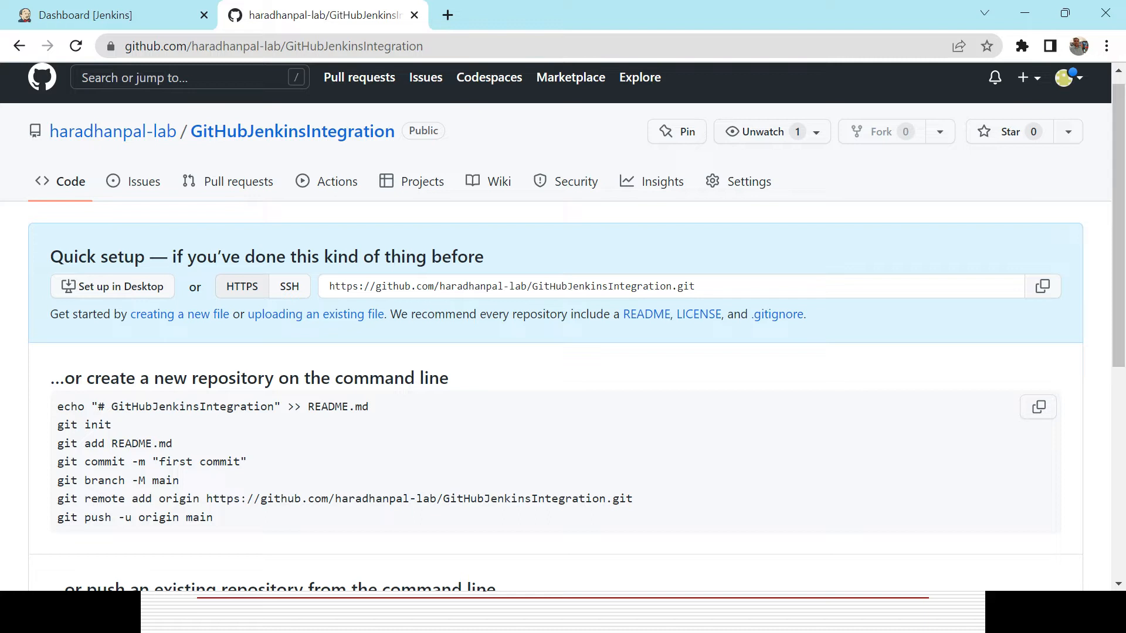
Open the Sample Java Program folder on the desktop and review the TestJenkinsProject Java file in Notepad.
key(super+d)
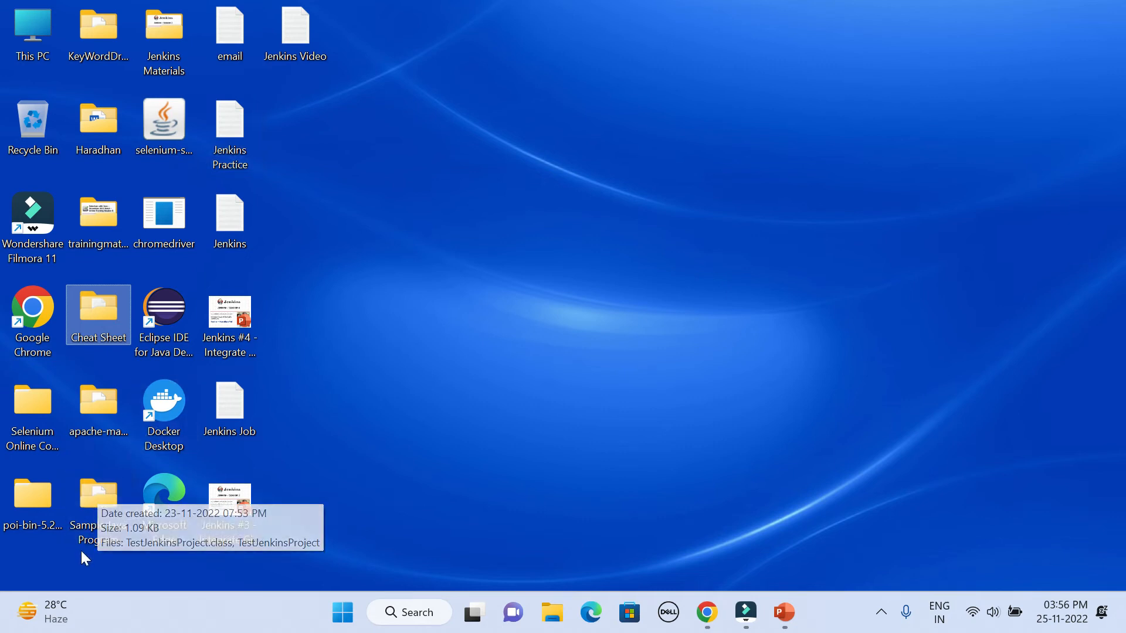
double_click(88, 495)
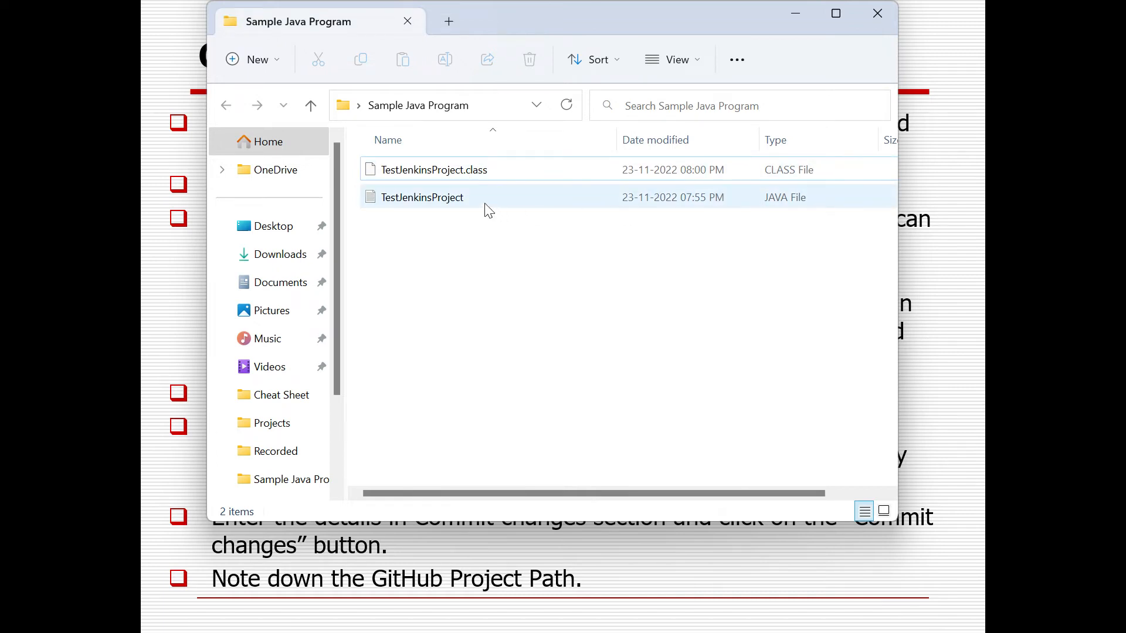
double_click(440, 199)
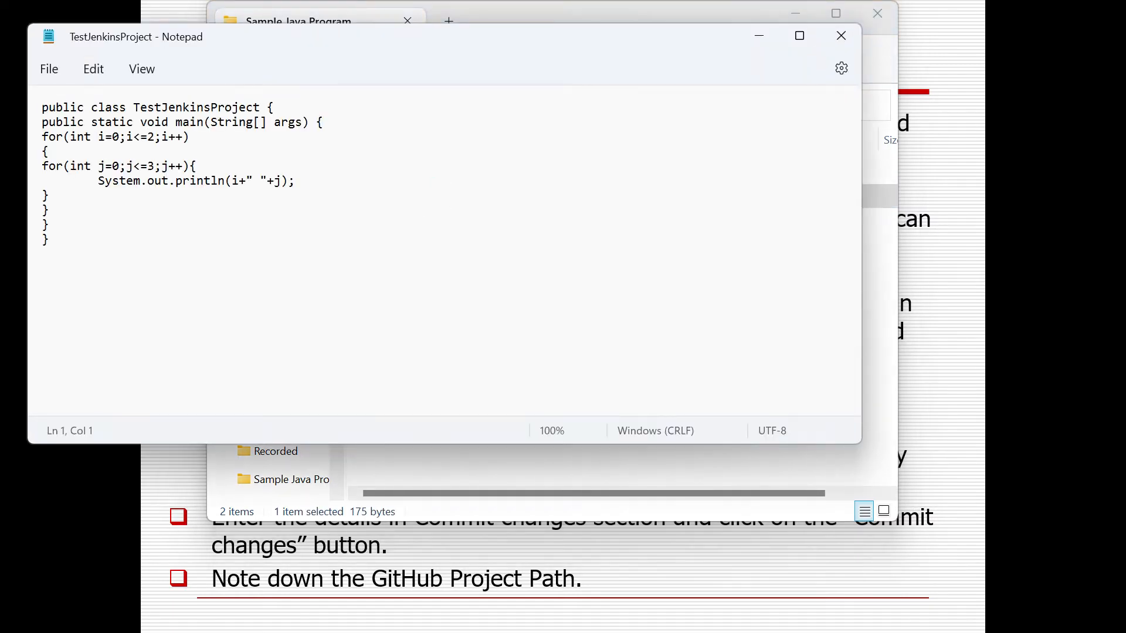
drag(38, 108, 72, 300)
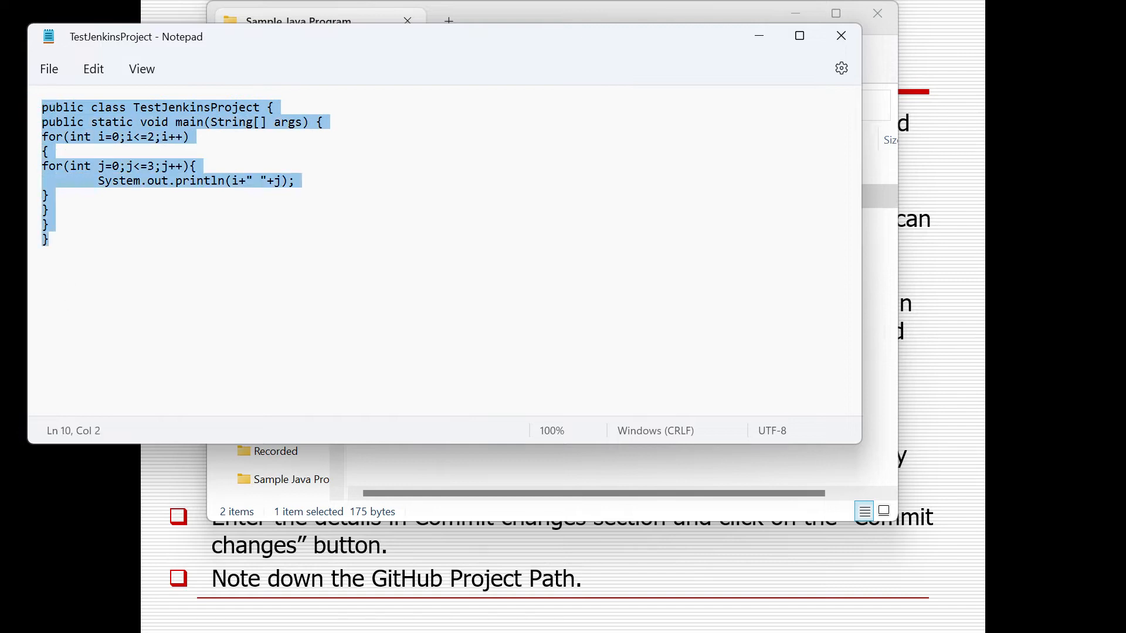
double_click(186, 109)
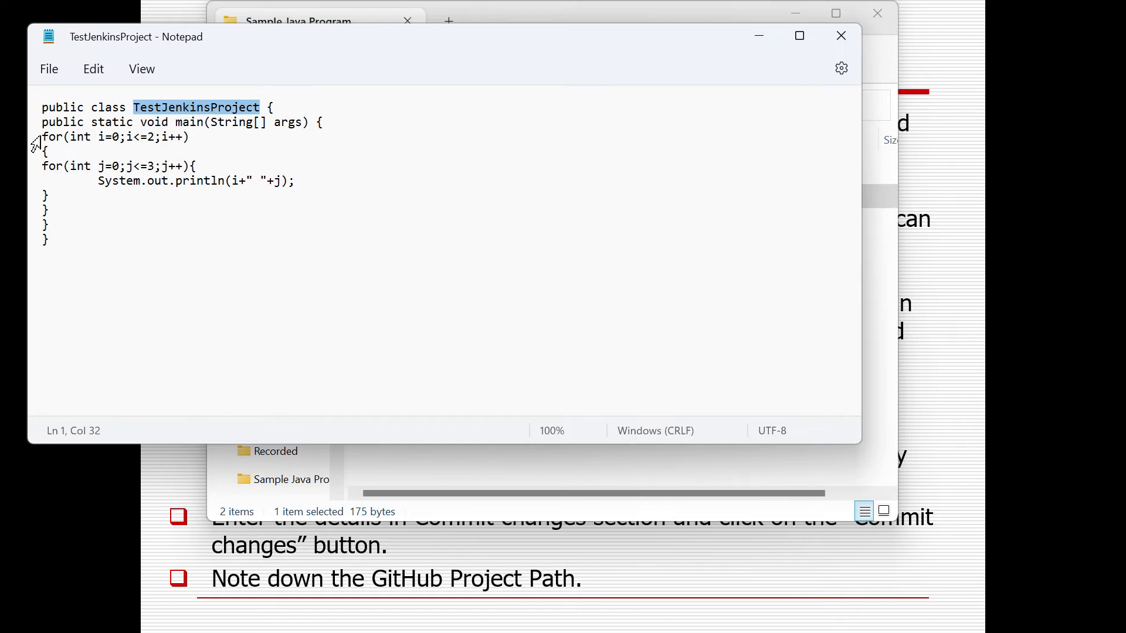
drag(36, 140, 118, 245)
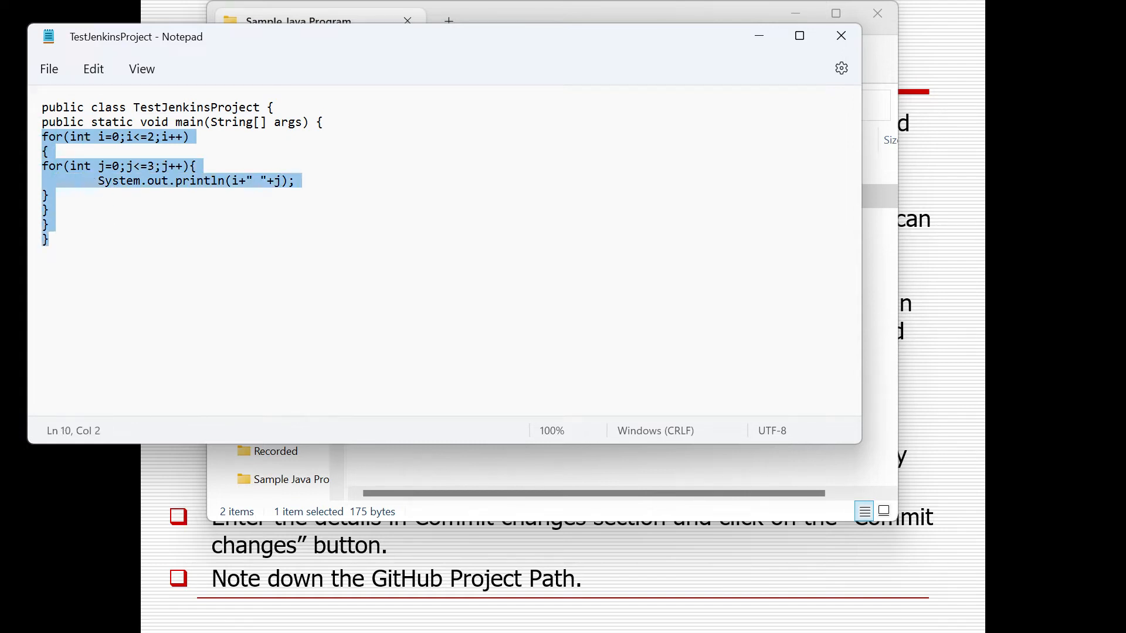
double_click(101, 138)
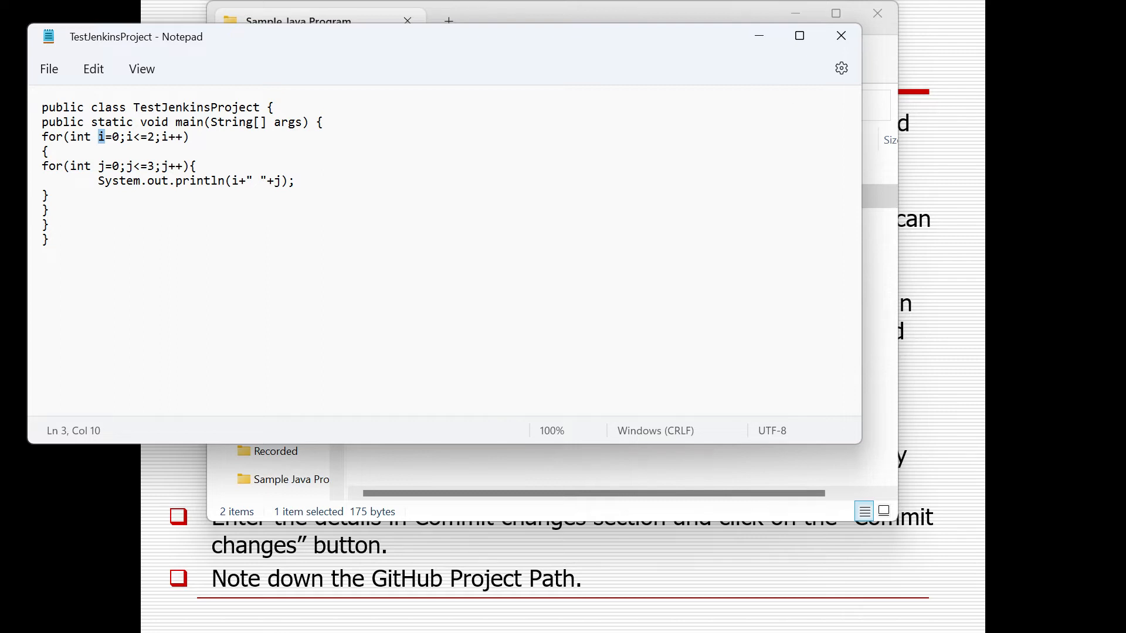
click(846, 37)
Copy the folder location of TestJenkinsProject from its file properties.
right_click(457, 209)
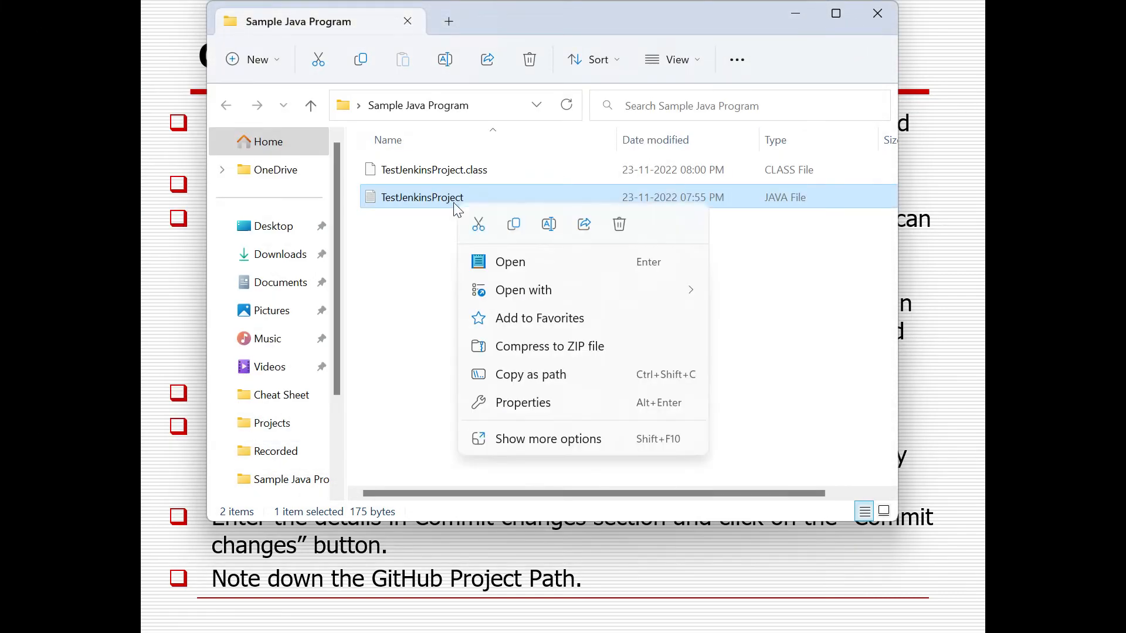
click(528, 409)
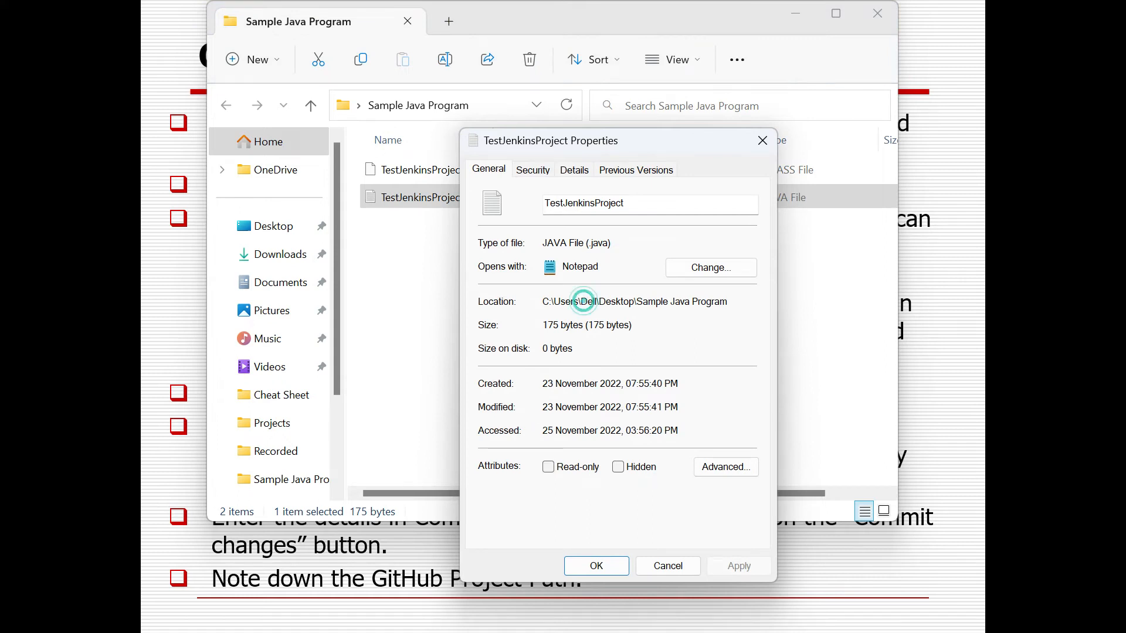
double_click(587, 301)
click(584, 301)
right_click(710, 312)
click(729, 301)
shift+click(537, 304)
key(ctrl+c)
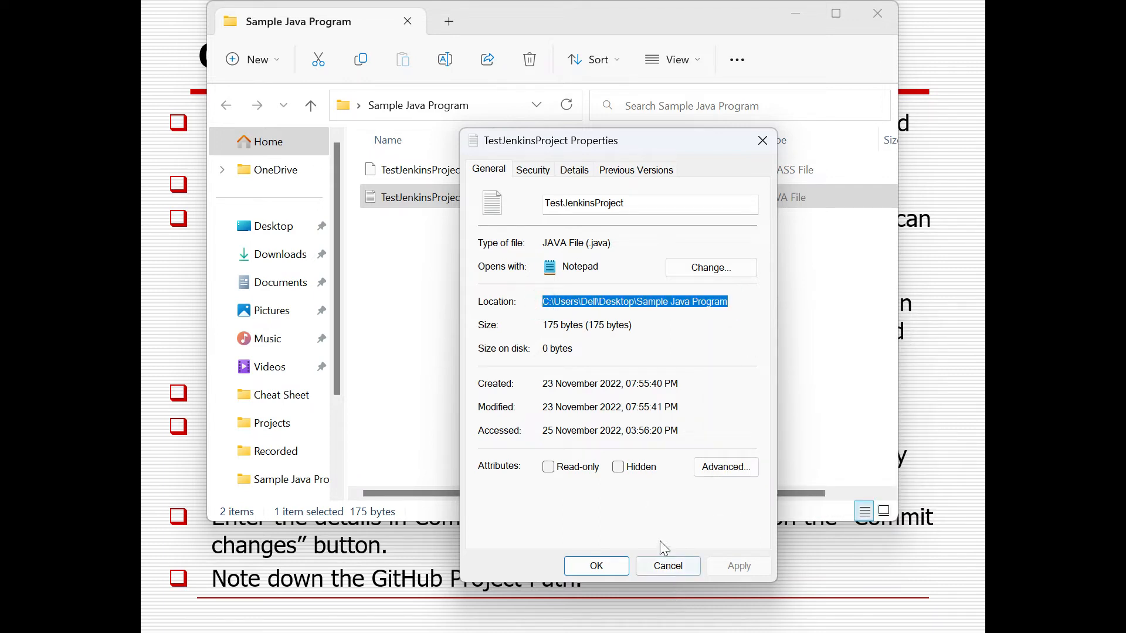
click(669, 566)
Open a Command Prompt and change directory to C:\Users\Dell\Desktop\Sample Java Program.
key(super+r)
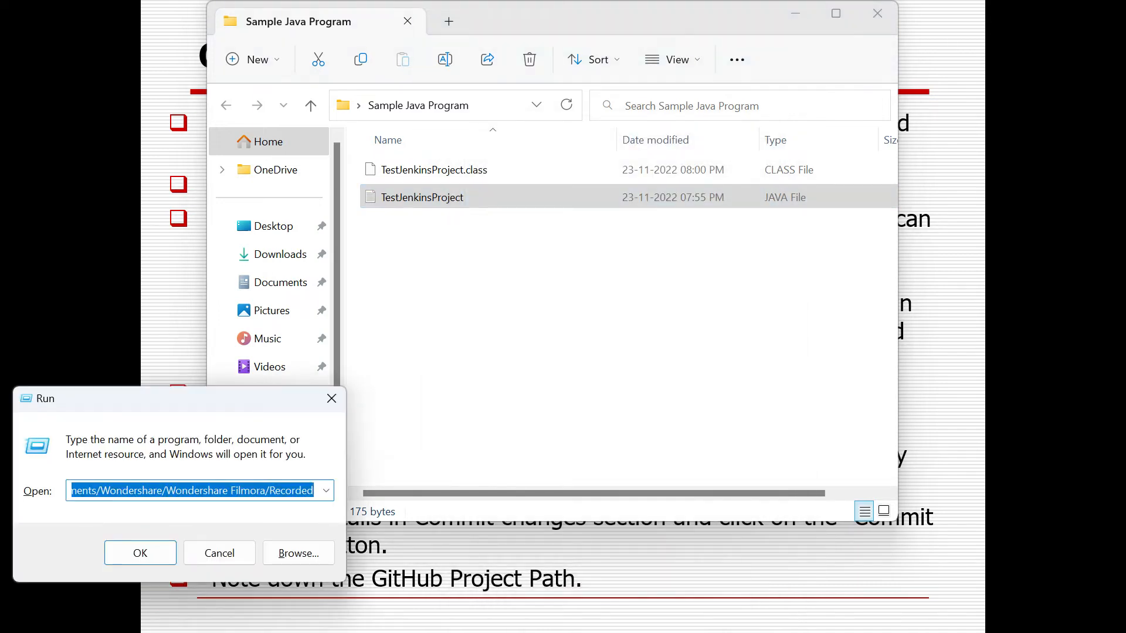
key(Down)
key(Down)
key(Return)
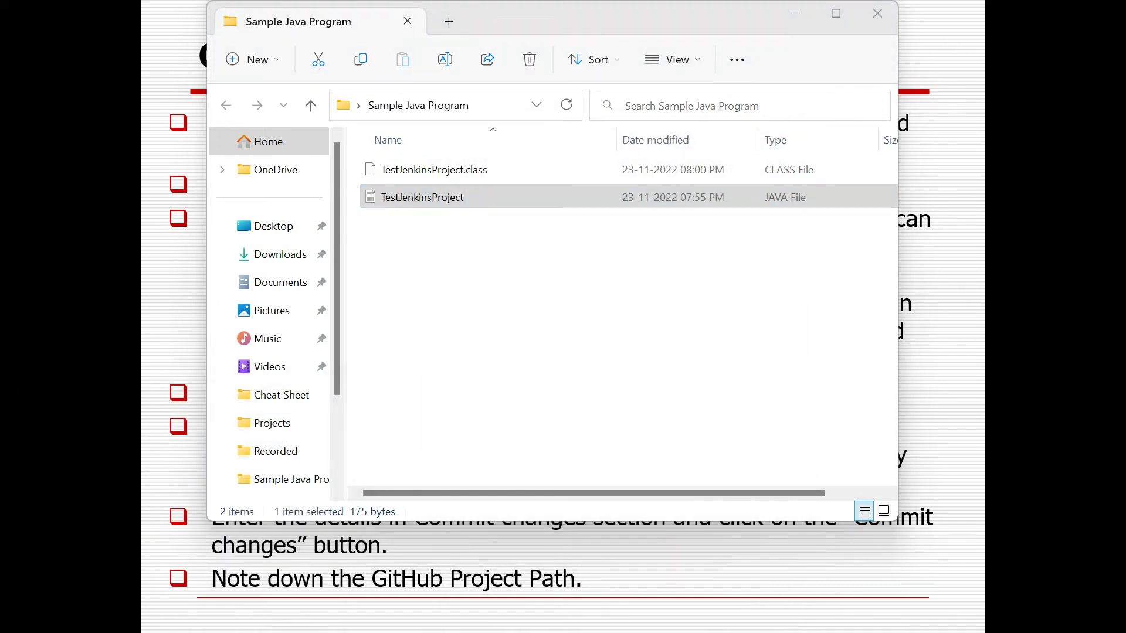
text(cd)
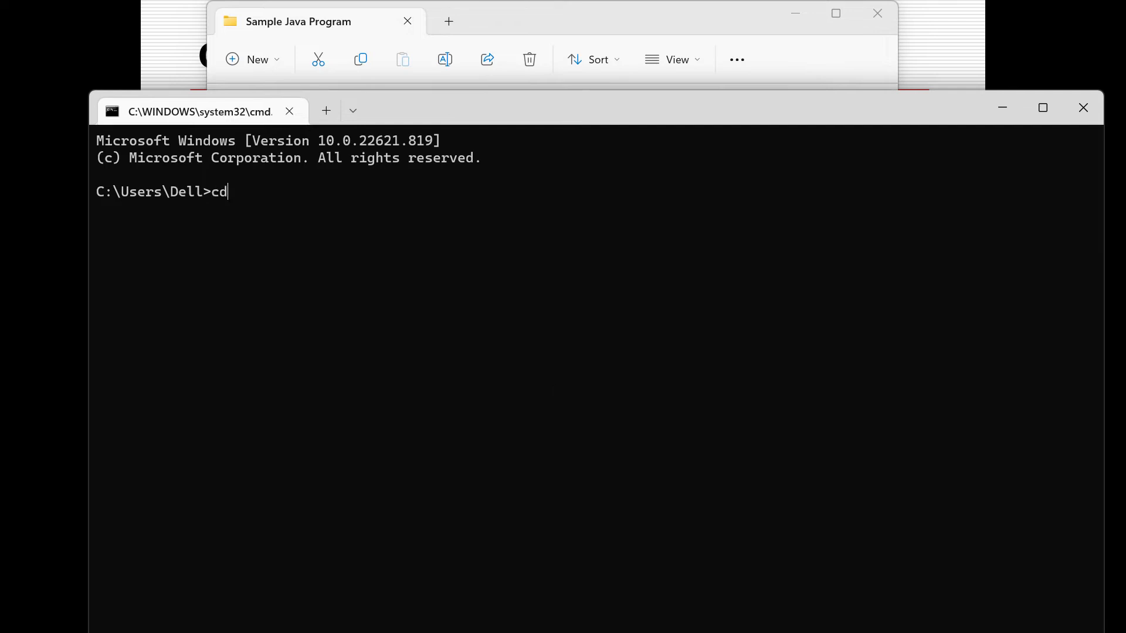
key(ctrl+v)
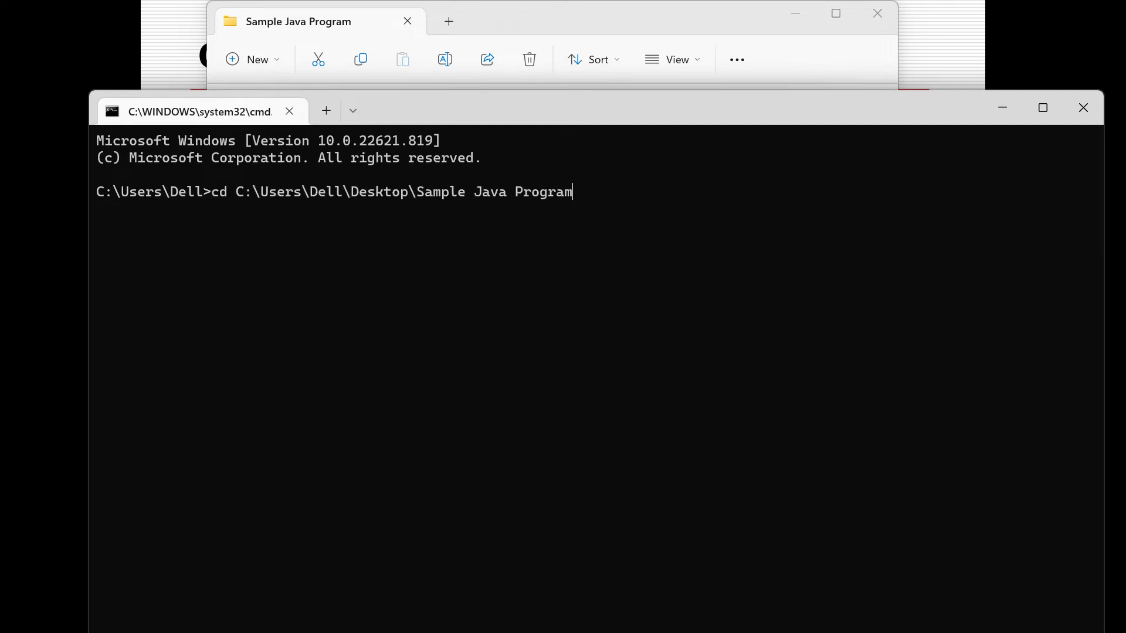
key(Return)
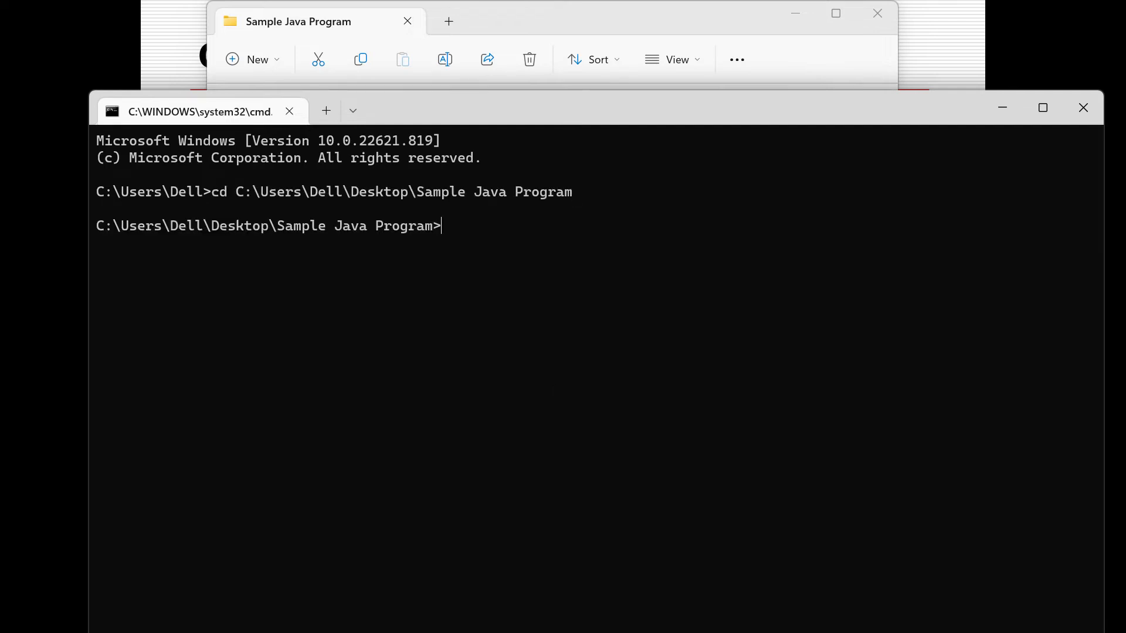
Compile TestJenkinsProject.java with javac in the Command Prompt, taking the file name from its properties.
text(javac)
key(alt+Tab)
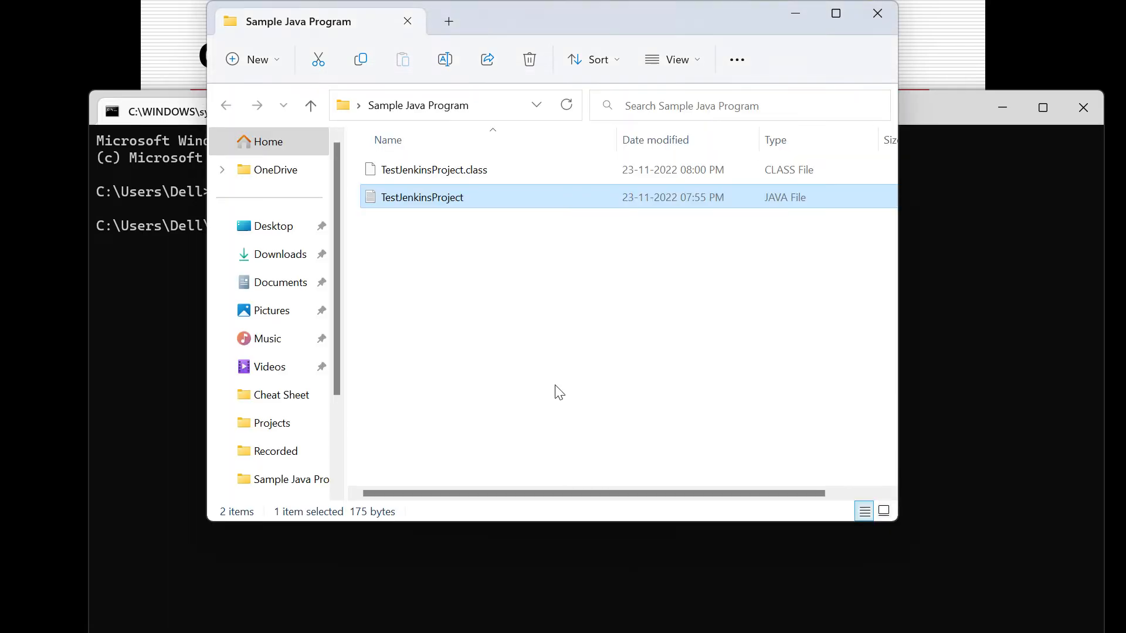
right_click(478, 203)
click(535, 410)
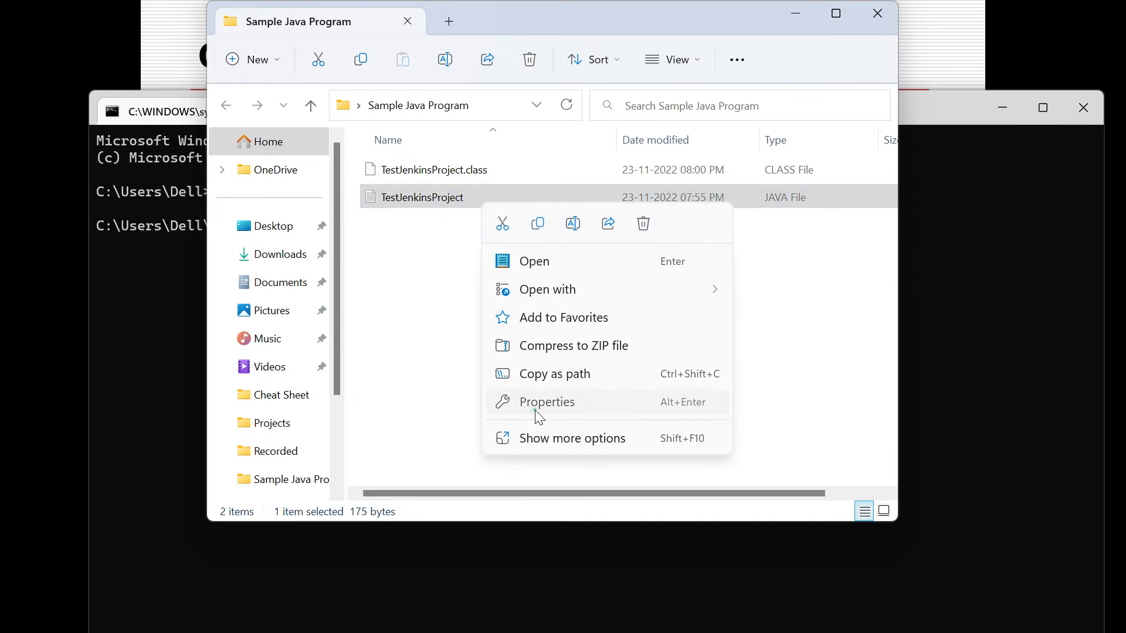
double_click(602, 203)
key(ctrl+c)
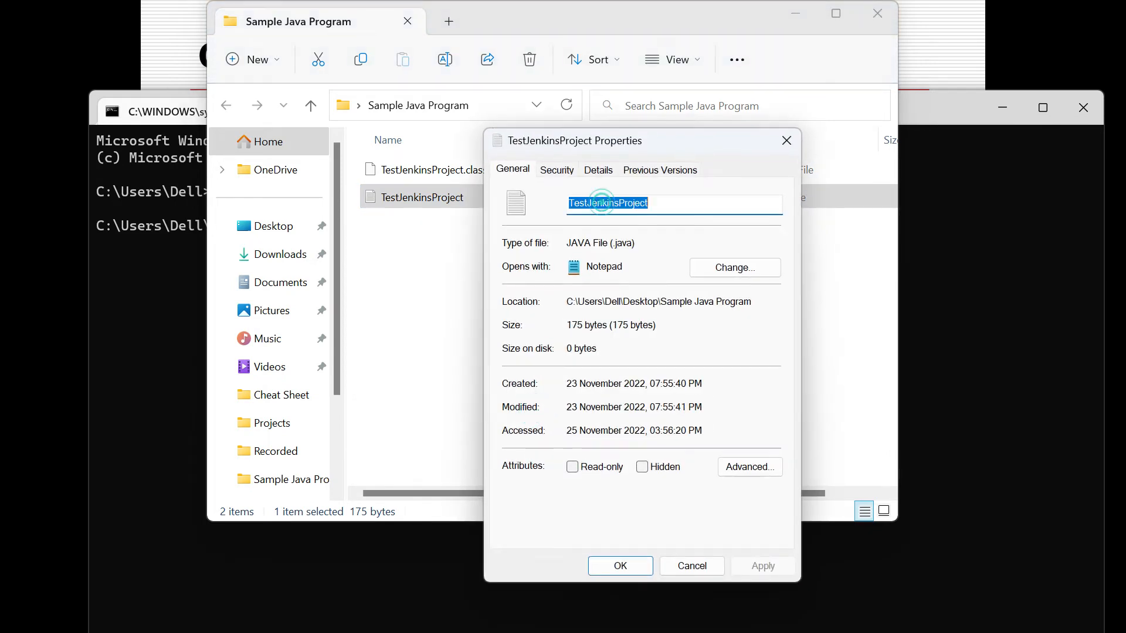
click(692, 565)
click(693, 563)
text(javac)
key(ctrl+v)
text(.java)
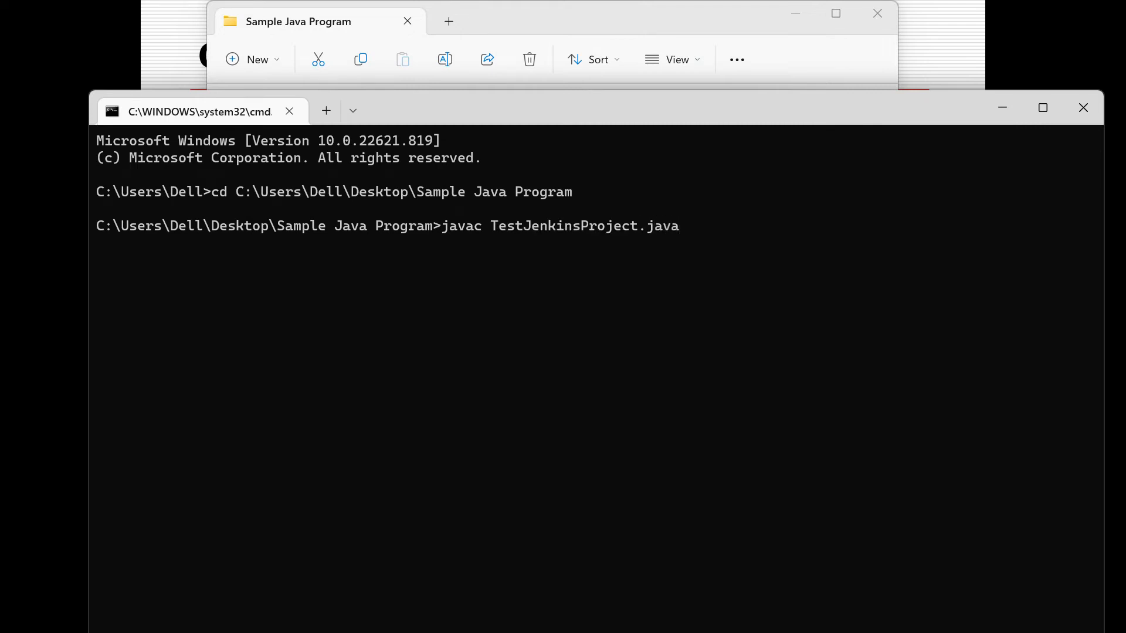
key(Return)
Run the TestJenkinsProject class with java and highlight its printed output.
text(java )
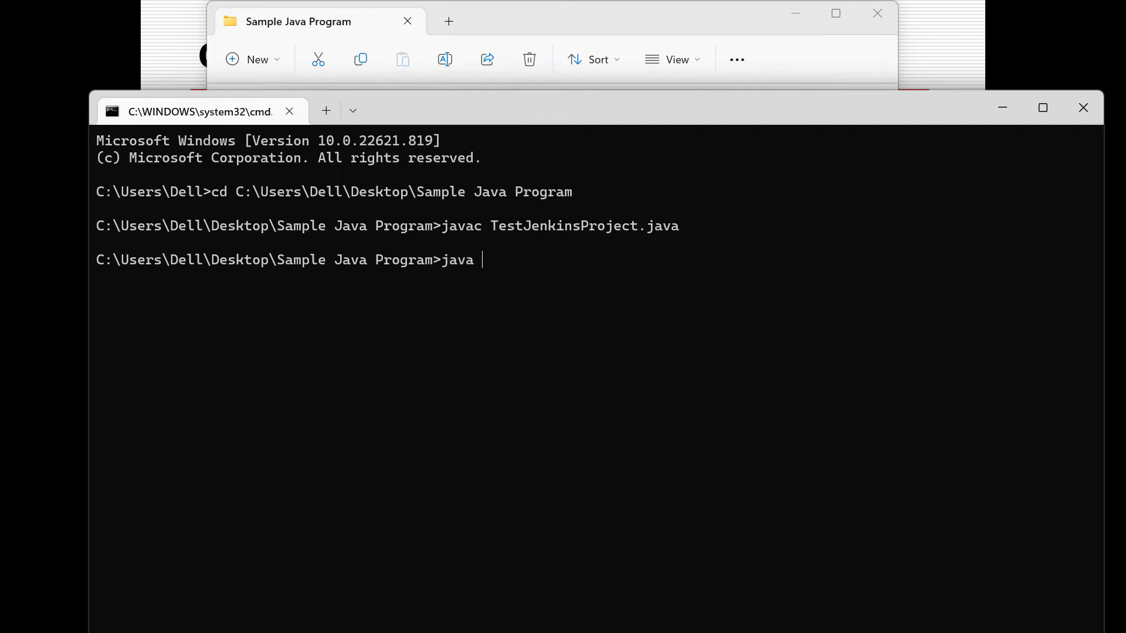
text(TestJenkinsProject)
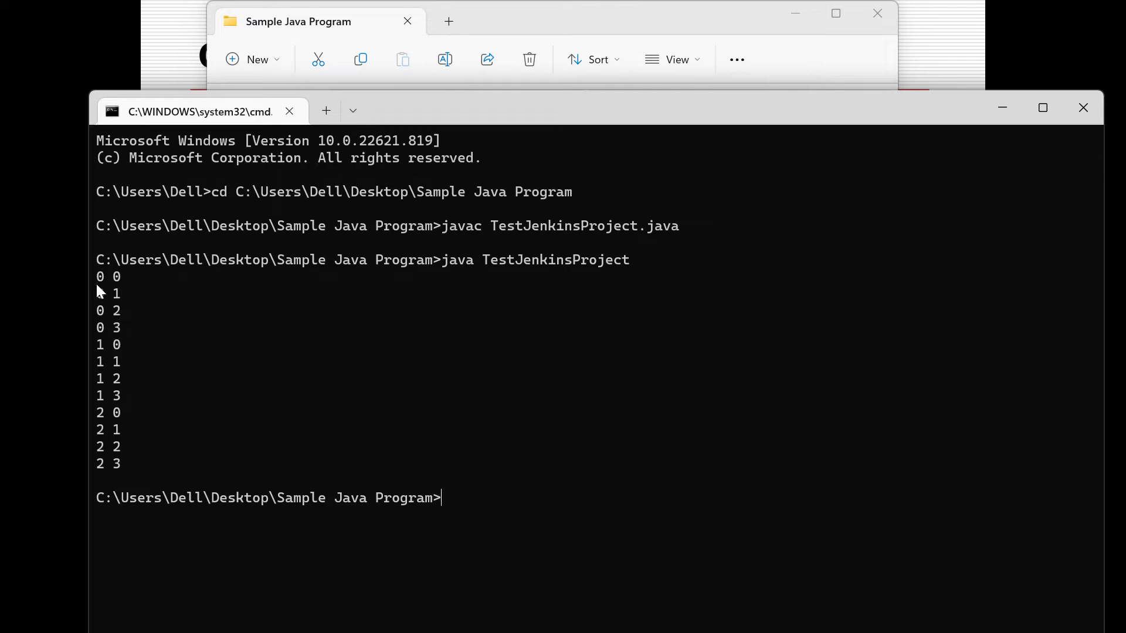
drag(96, 276, 185, 464)
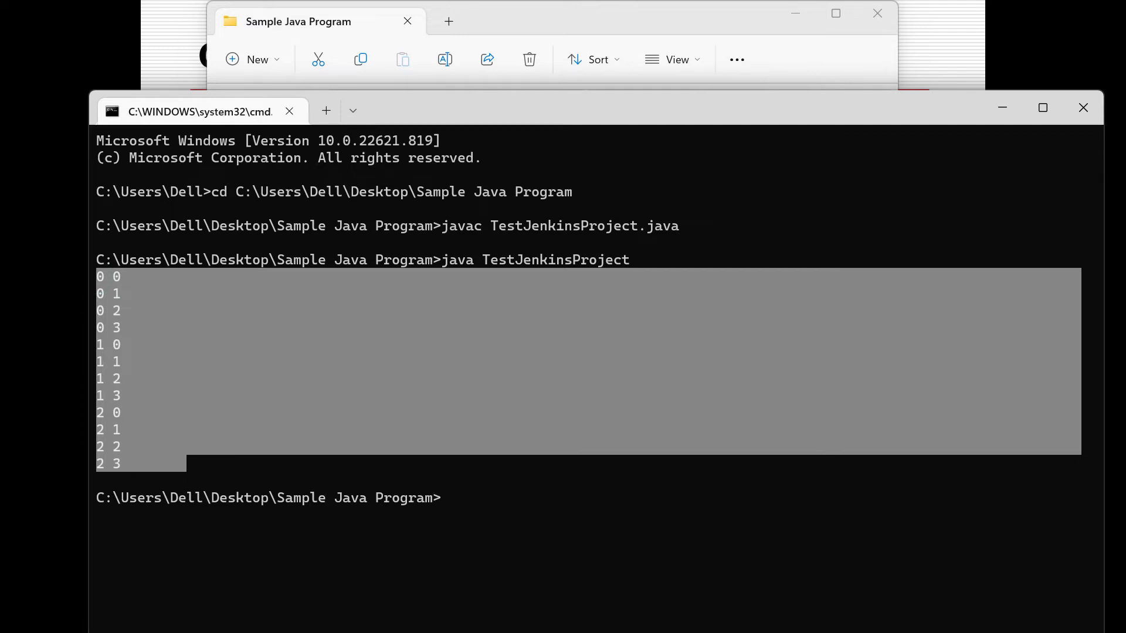
Upload TestJenkinsProject.java from the Desktop's Sample Java Program folder to the GitHub repository.
key(alt+Tab)
key(alt+Tab)
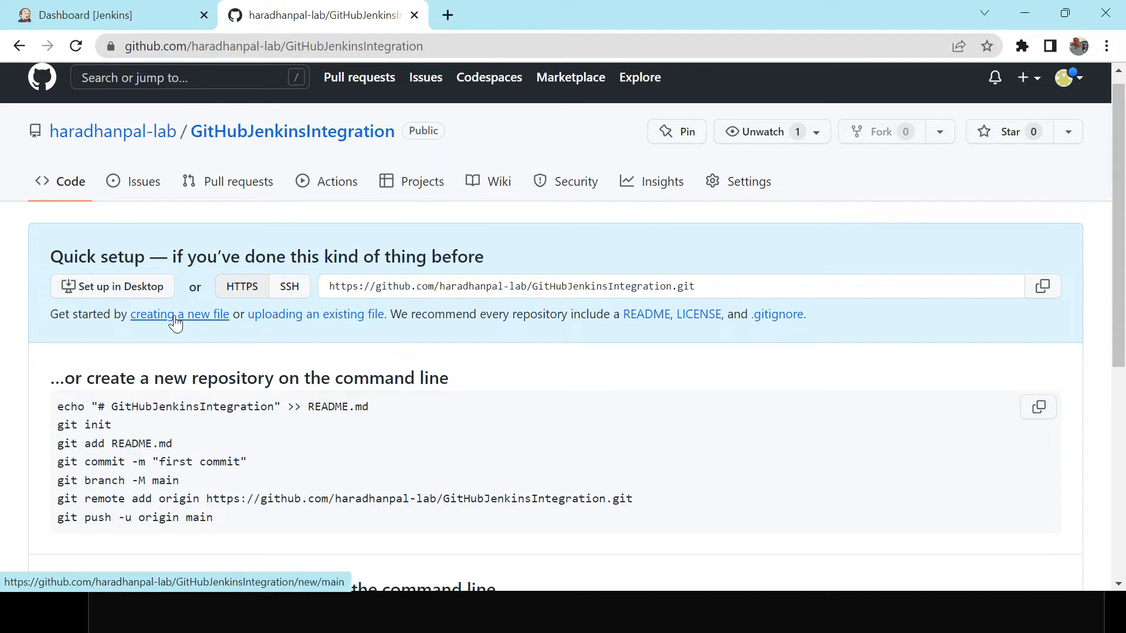
click(320, 320)
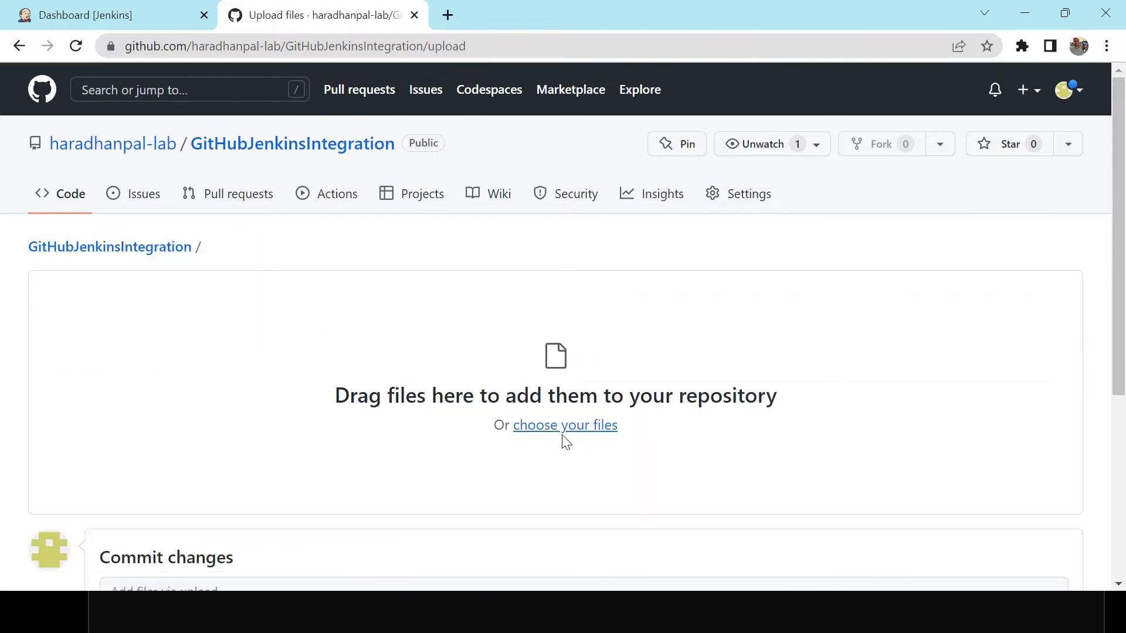
click(563, 427)
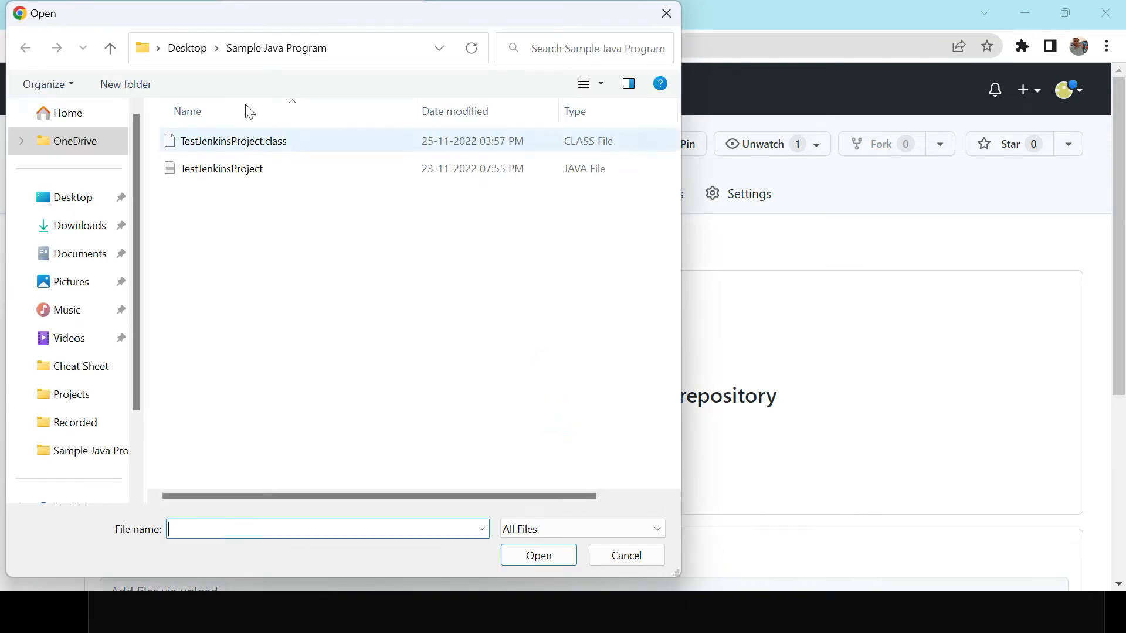
click(197, 48)
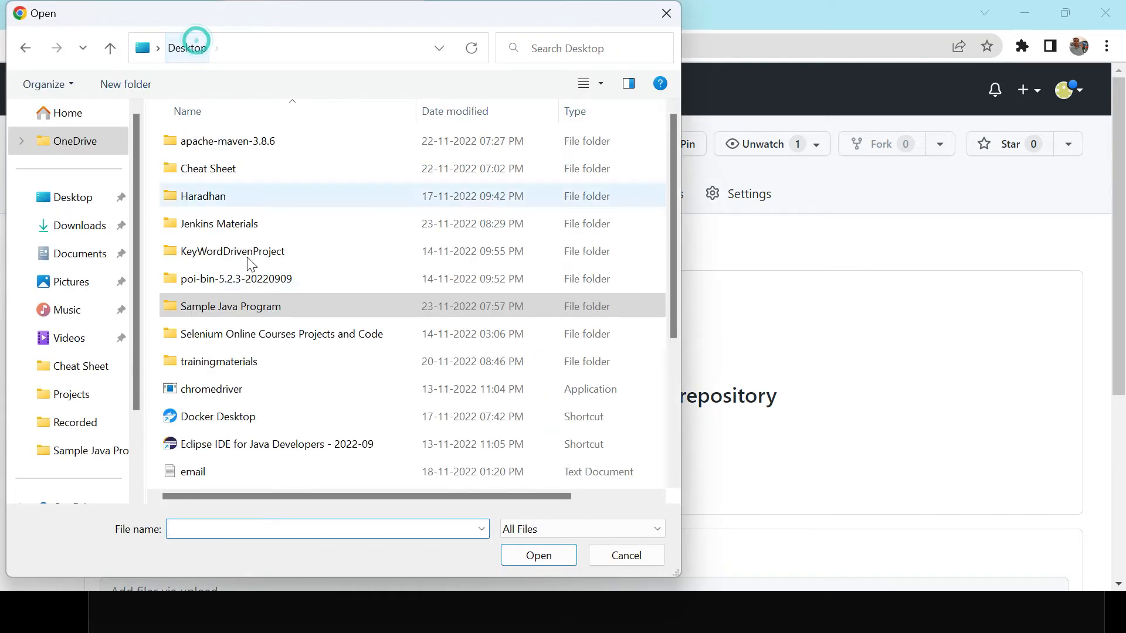
double_click(249, 310)
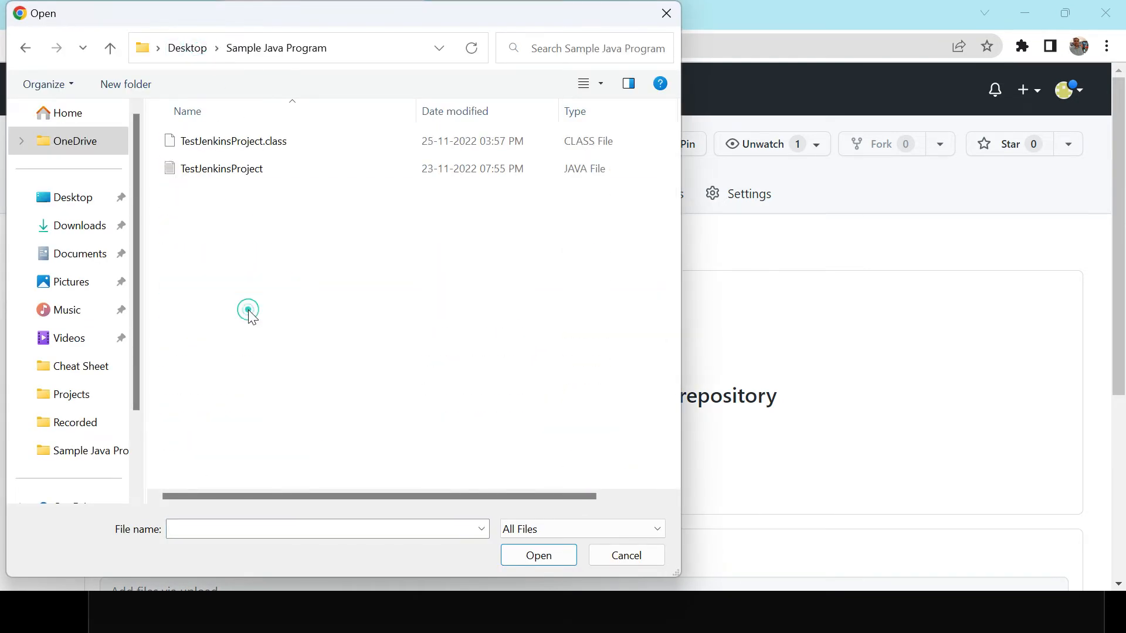
click(238, 168)
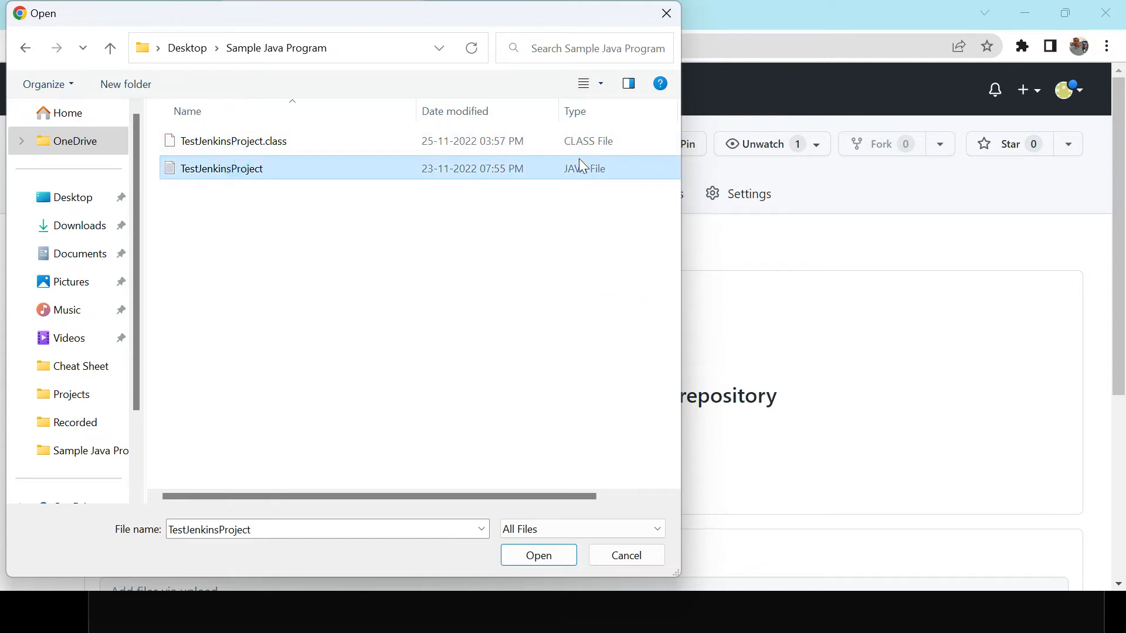
click(550, 562)
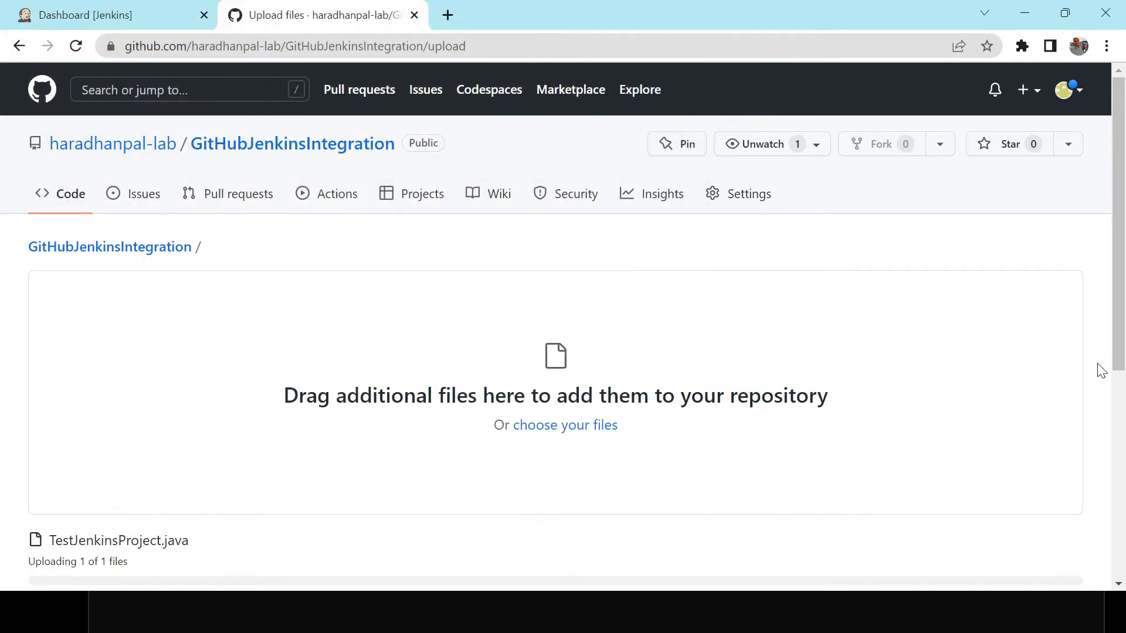
Enter the commit description "TestJenkinsProject class added in the repository".
drag(1120, 302, 1125, 488)
click(247, 325)
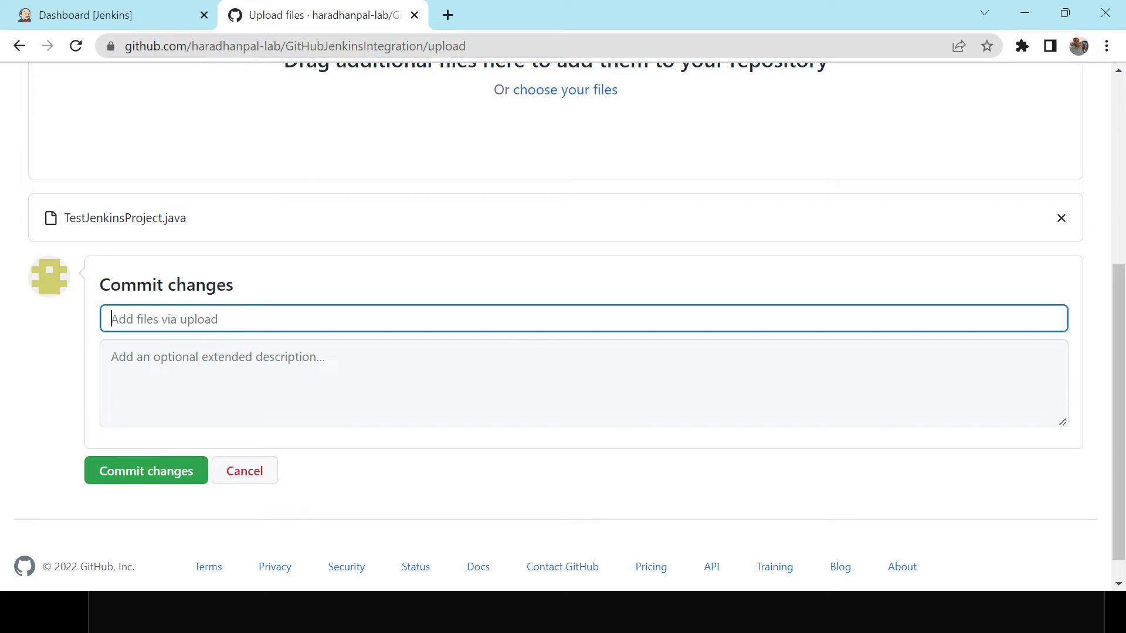
click(213, 370)
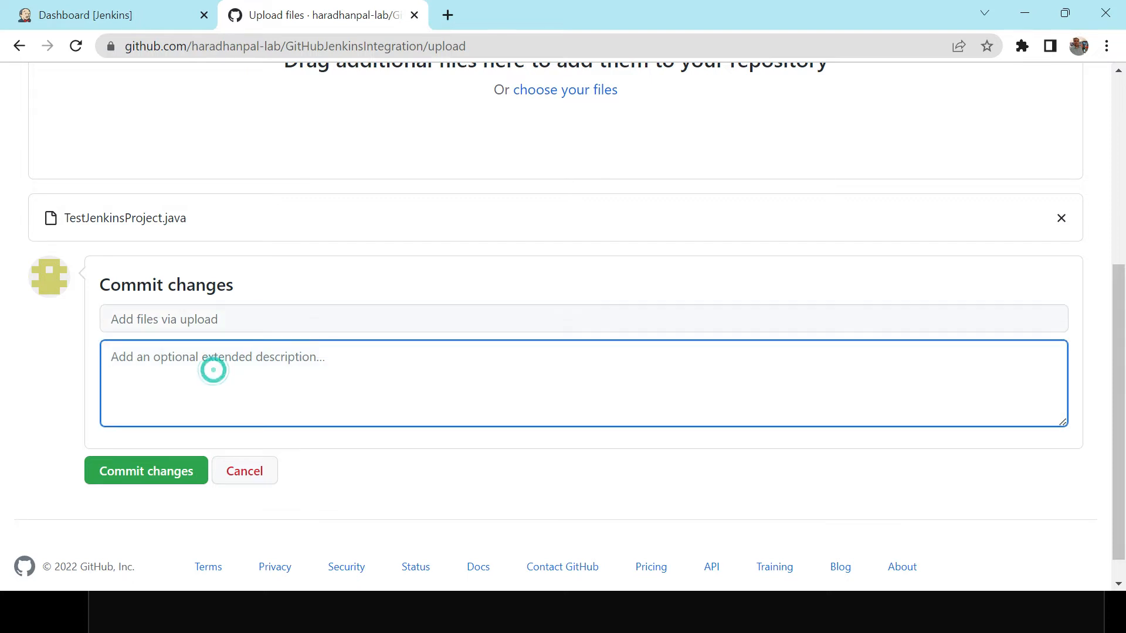
key(ctrl+v)
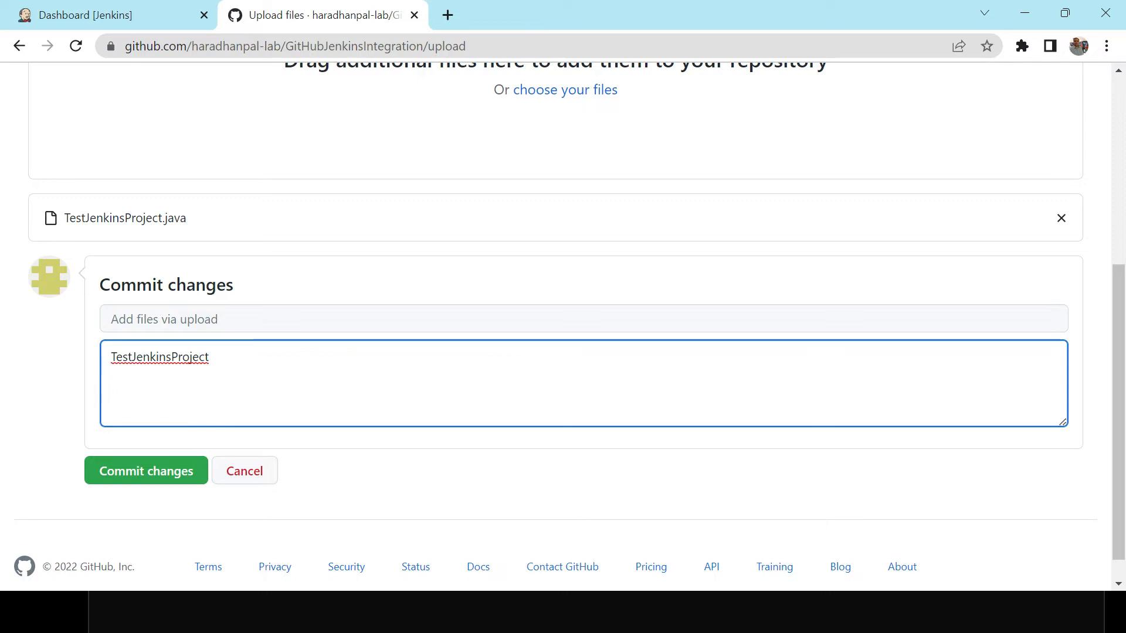
text(class added in the )
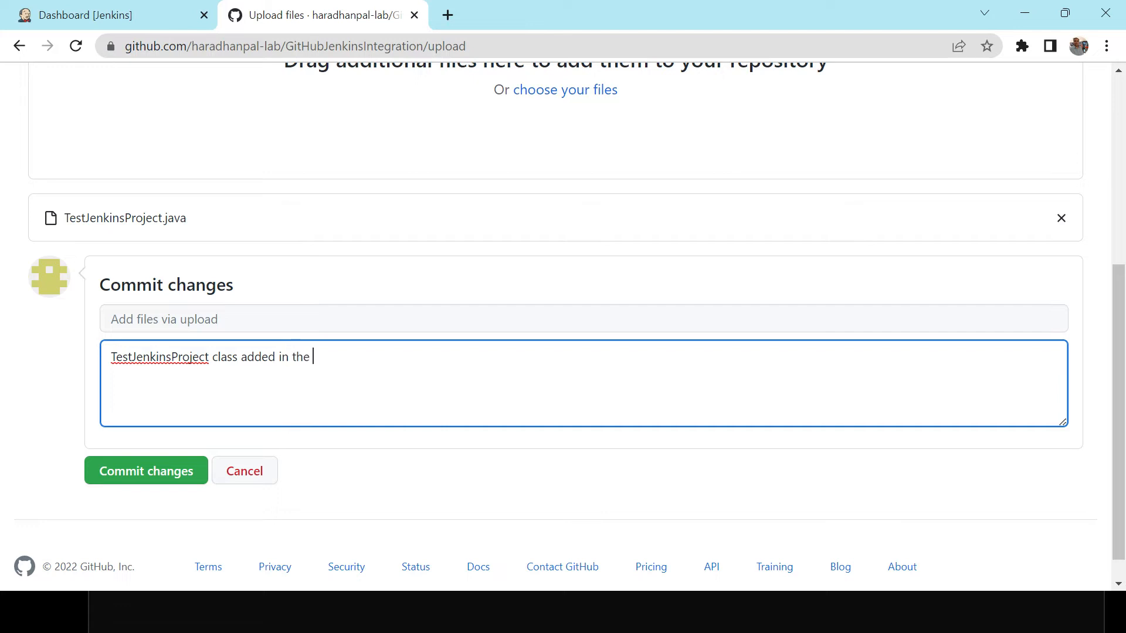
text(reposit)
key(BackSpace)
key(BackSpace)
key(BackSpace)
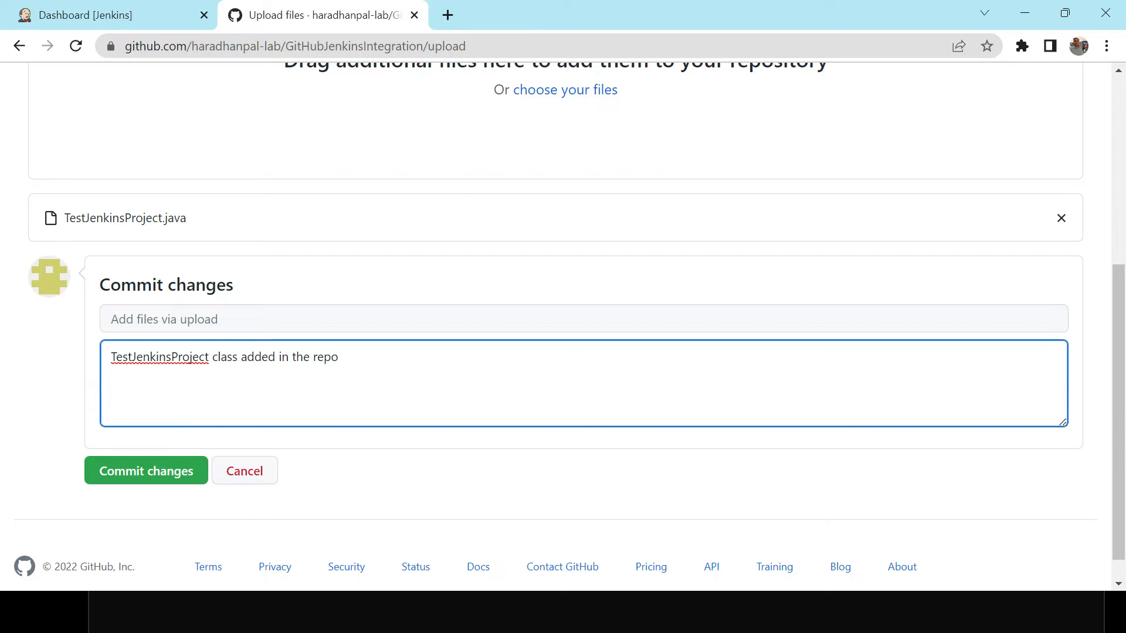
text(sitory)
Set the commit summary to "TestJenkinsProject class added" and commit the upload.
double_click(182, 357)
key(ctrl+c)
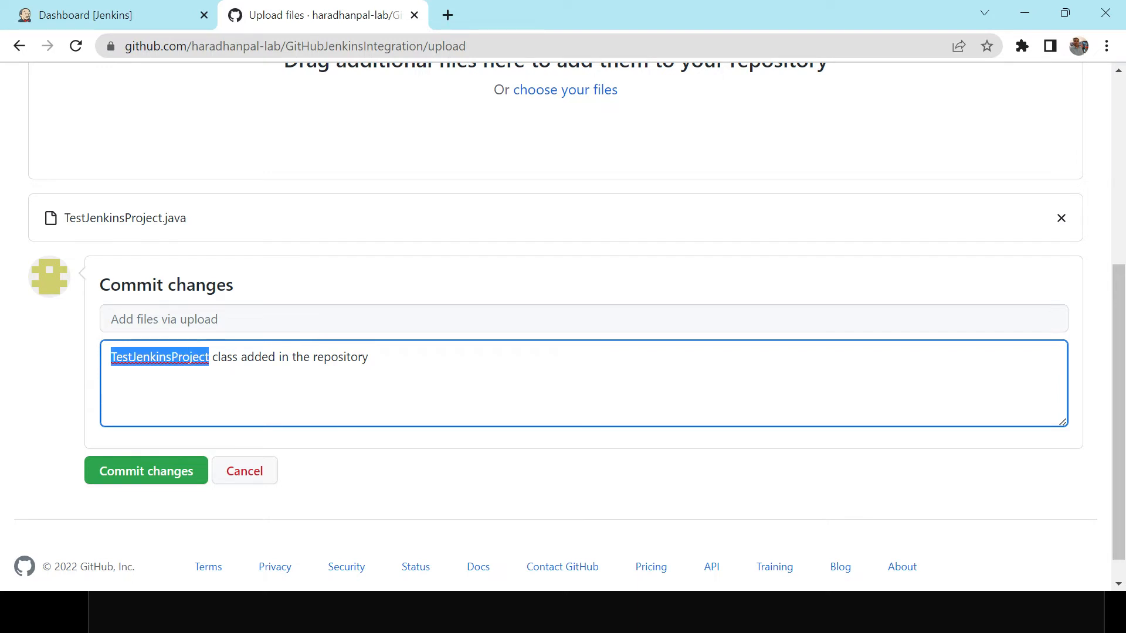
click(182, 320)
key(ctrl+v)
text(c)
text(la)
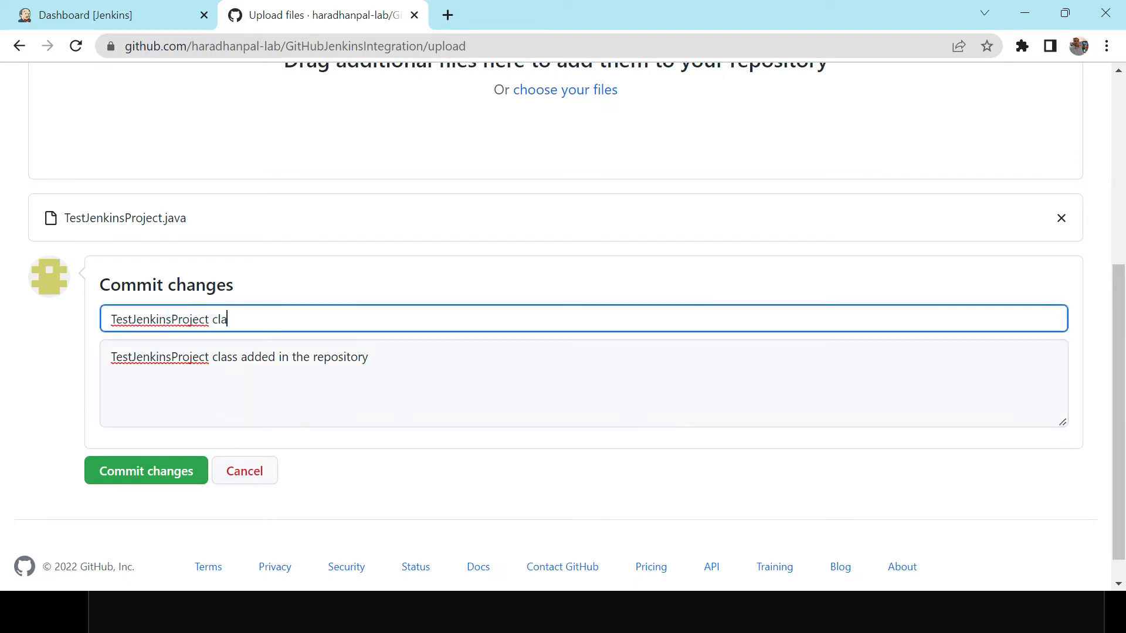
text(ss added)
click(170, 478)
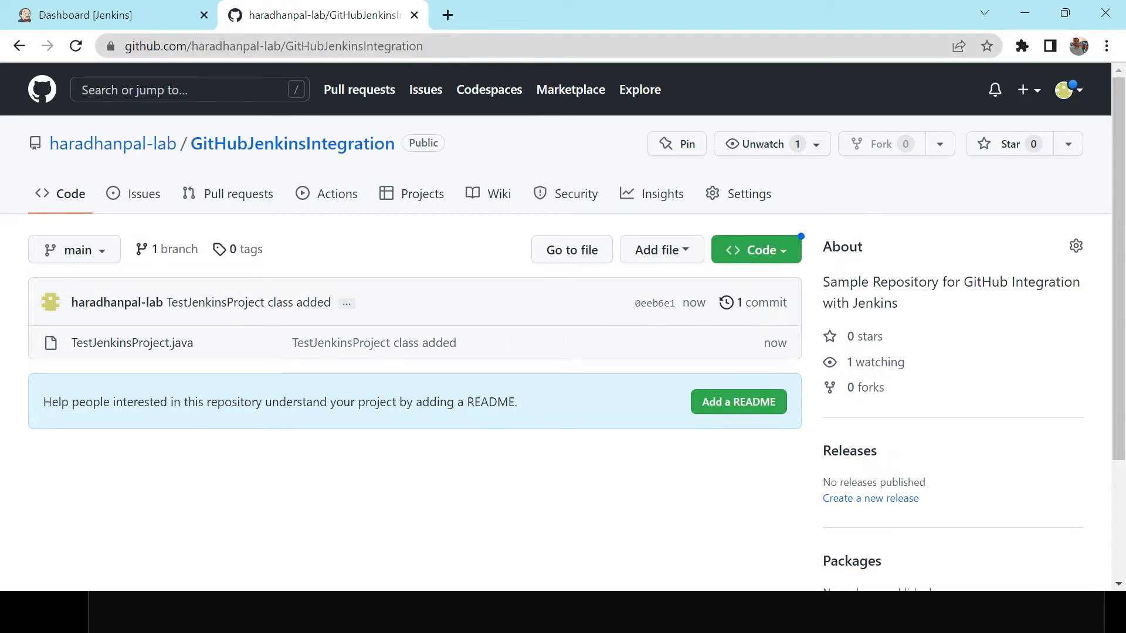
Copy the repository's HTTPS clone URL.
click(536, 45)
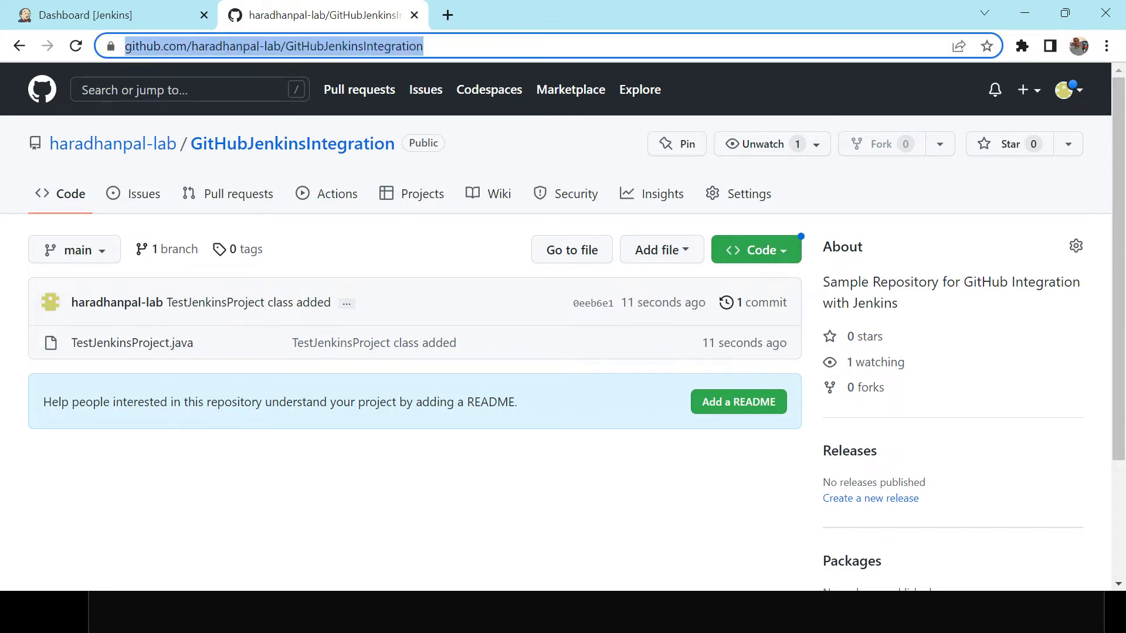
click(789, 260)
click(788, 254)
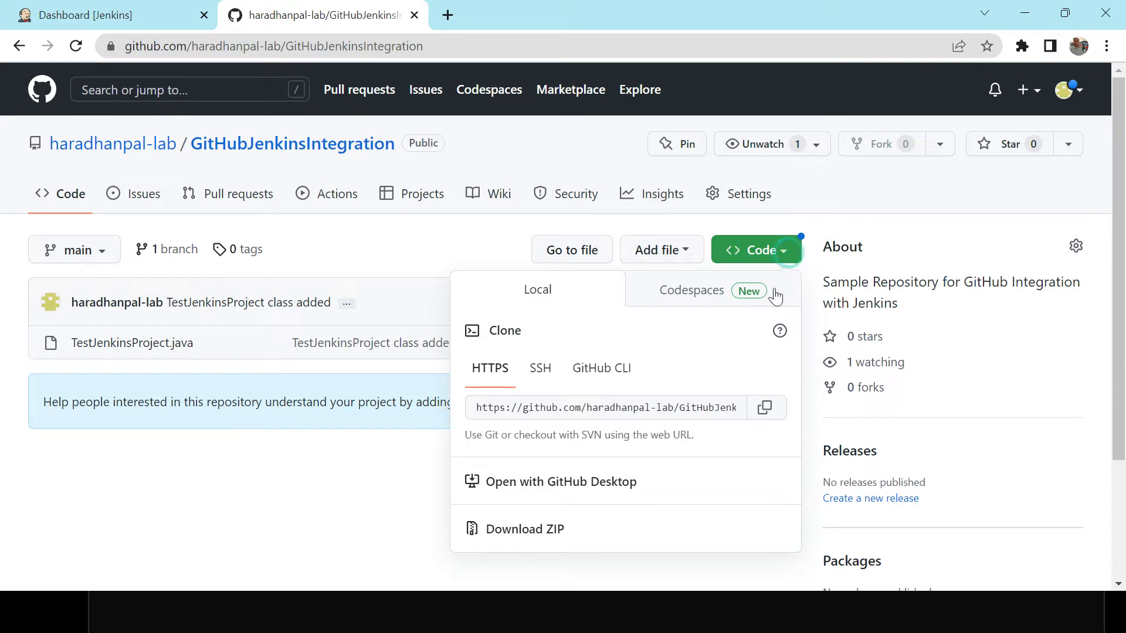
click(766, 409)
Open Notepad through the Run dialog and paste the clone URL into it.
key(super+r)
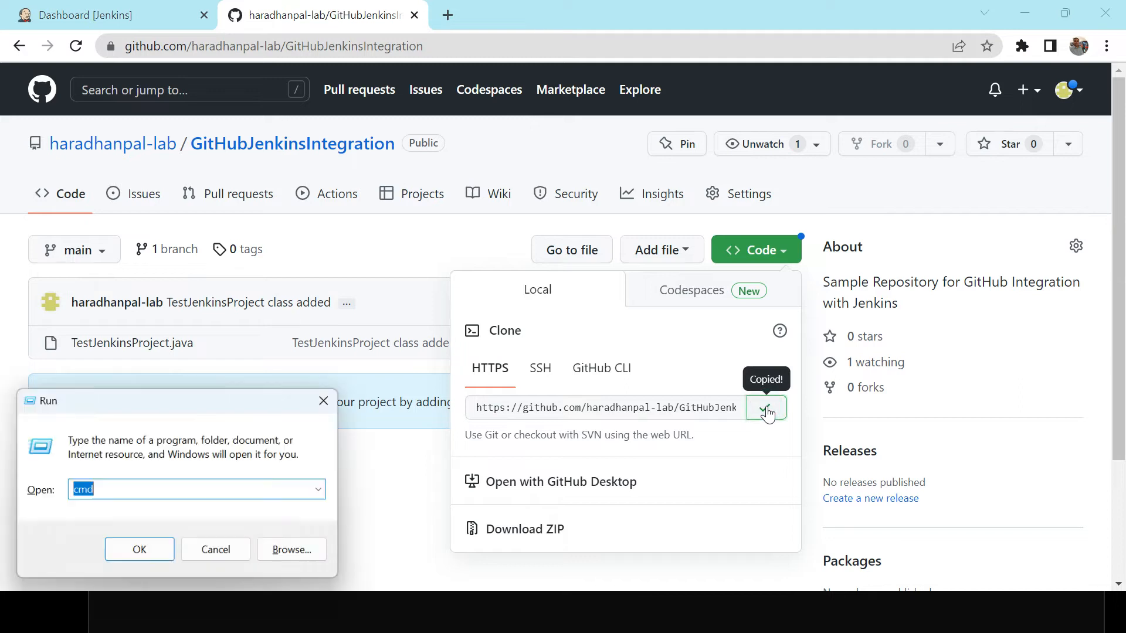
key(Down)
key(Down)
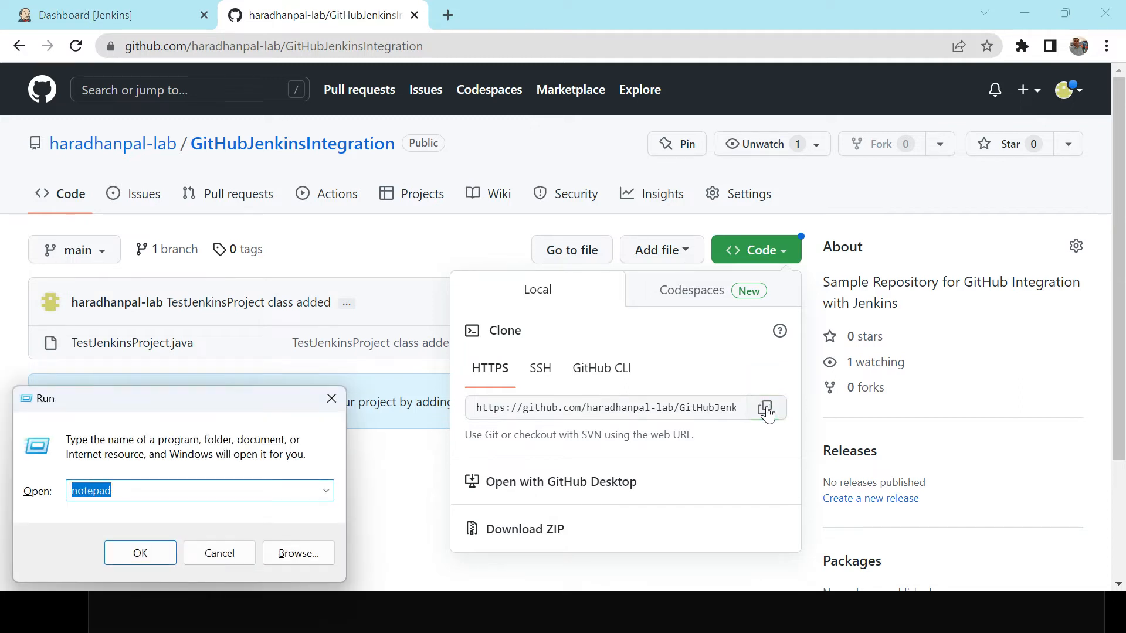
key(Return)
key(ctrl+v)
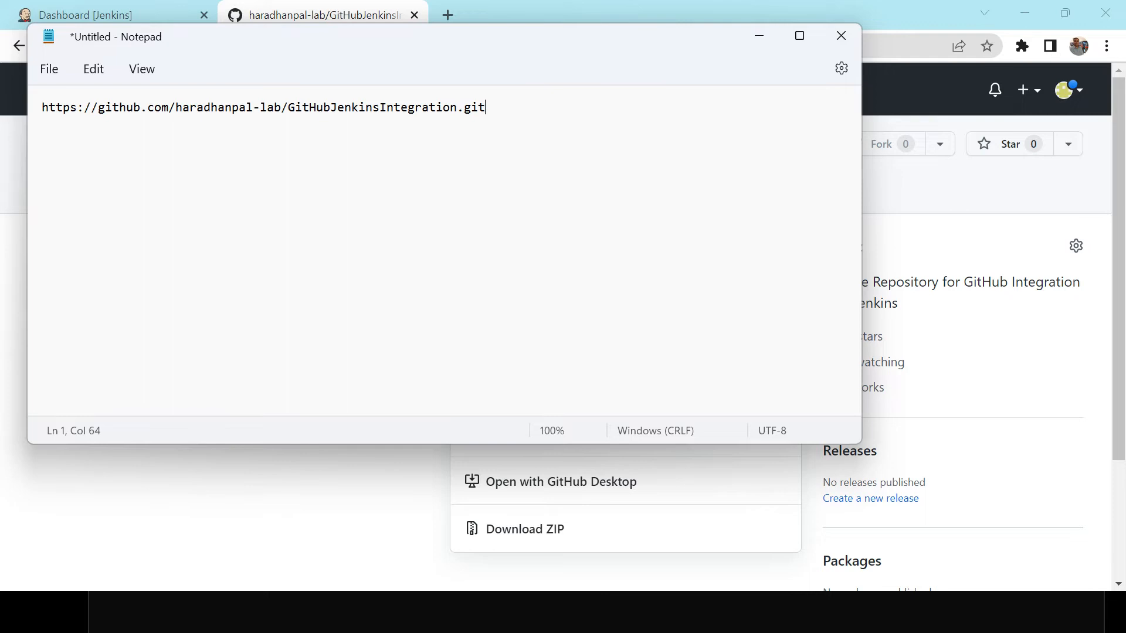
Open the uploaded TestJenkinsProject.java in the repository to review its code, then return to the repository page.
key(alt+Tab)
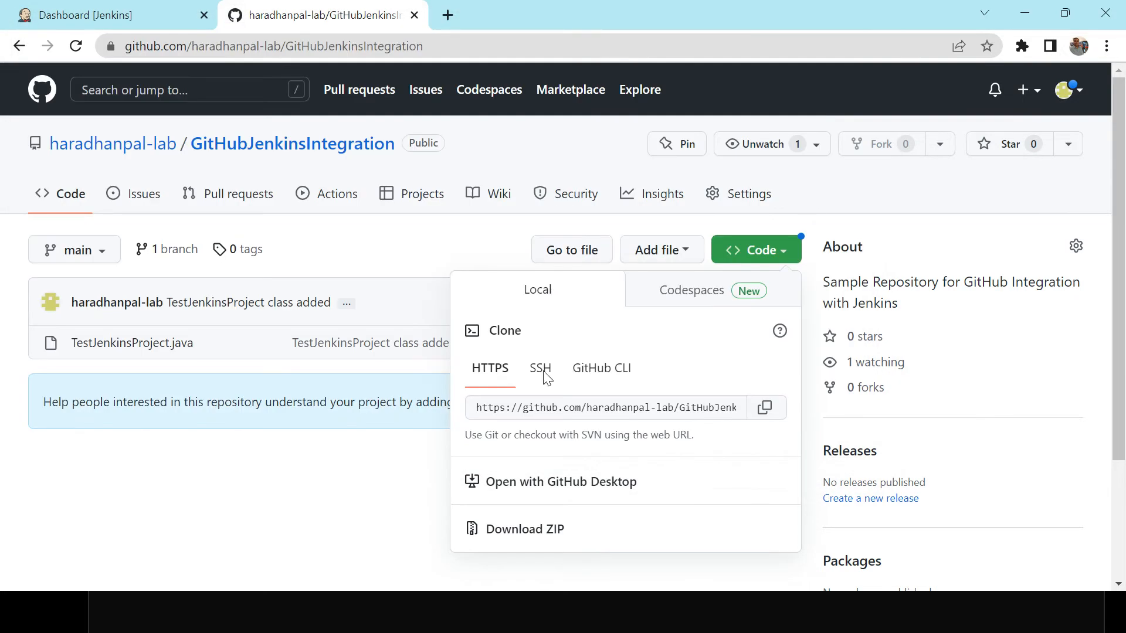
click(339, 499)
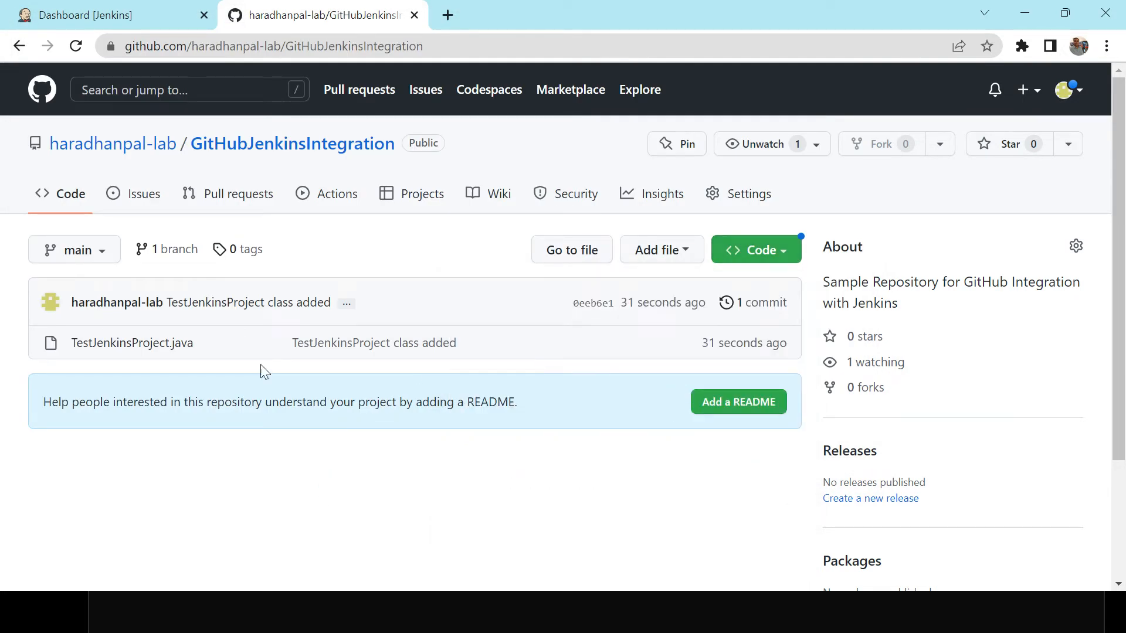
click(137, 347)
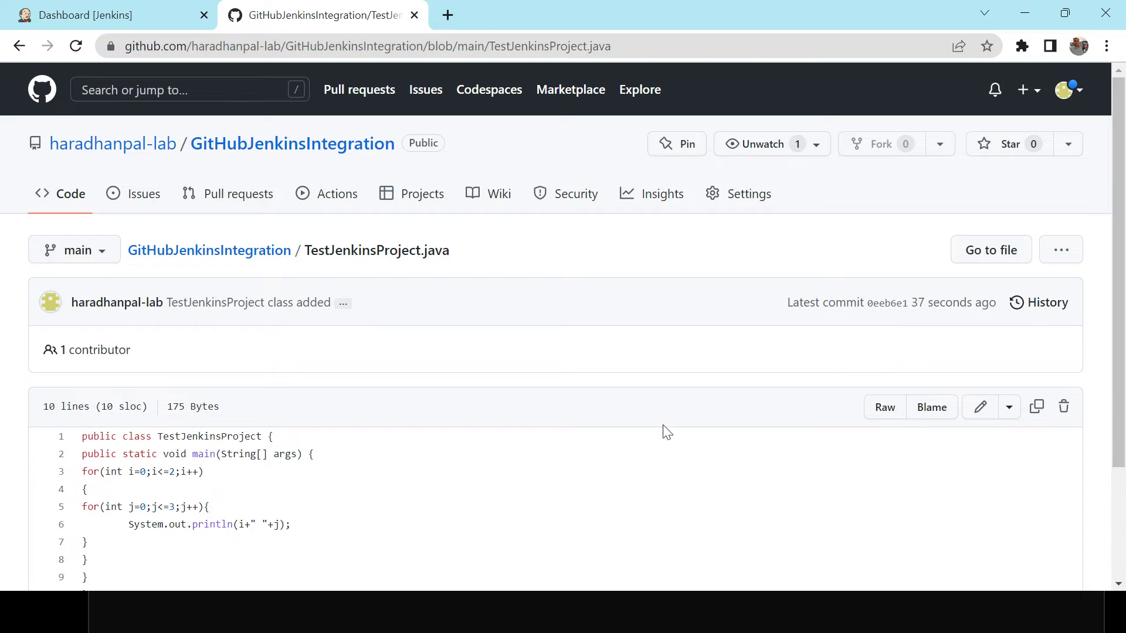
mouse_move(1121, 163)
mouse_down()
mouse_move(1123, 275)
mouse_move(1105, 164)
mouse_up()
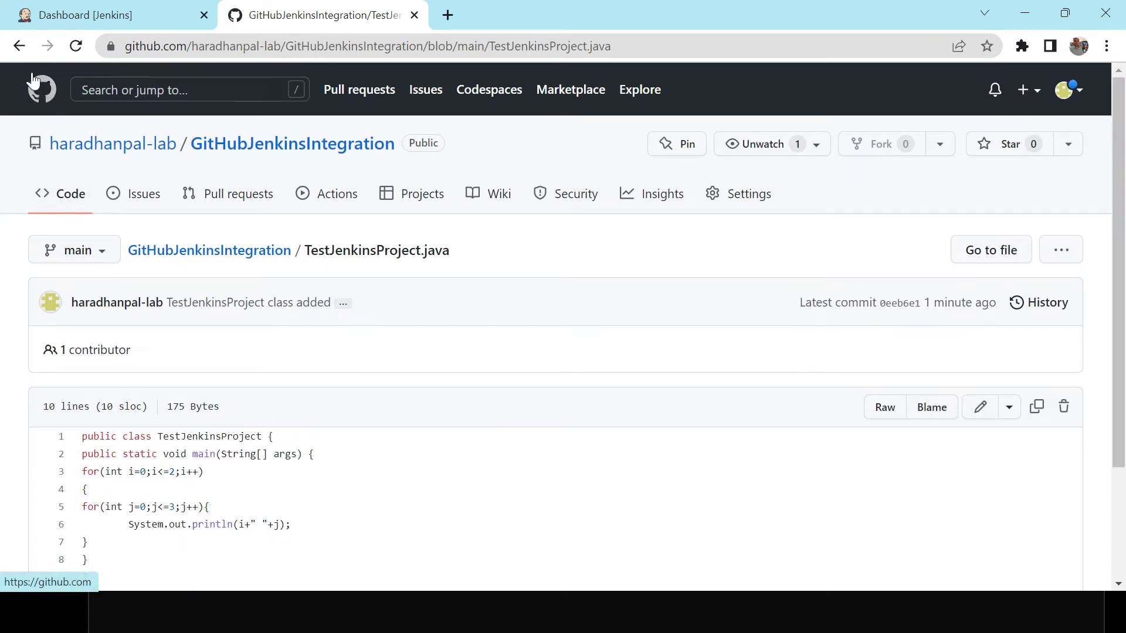
click(19, 45)
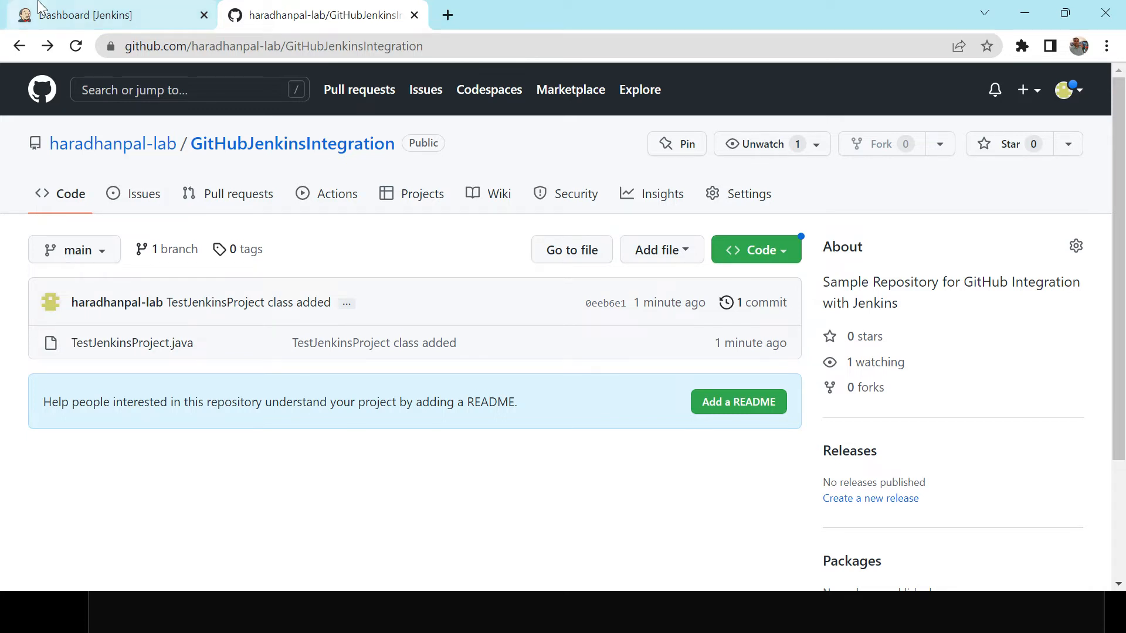
Switch to the Jenkins dashboard tab.
click(94, 16)
key(alt+Tab)
key(alt+Tab)
key(alt+Tab)
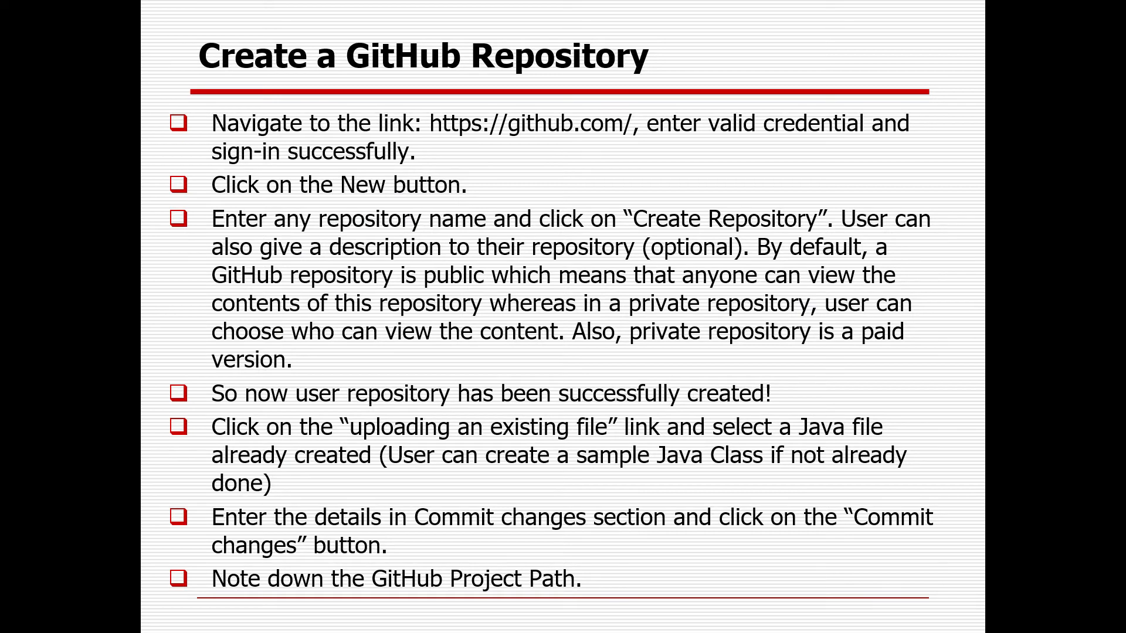
key(Right)
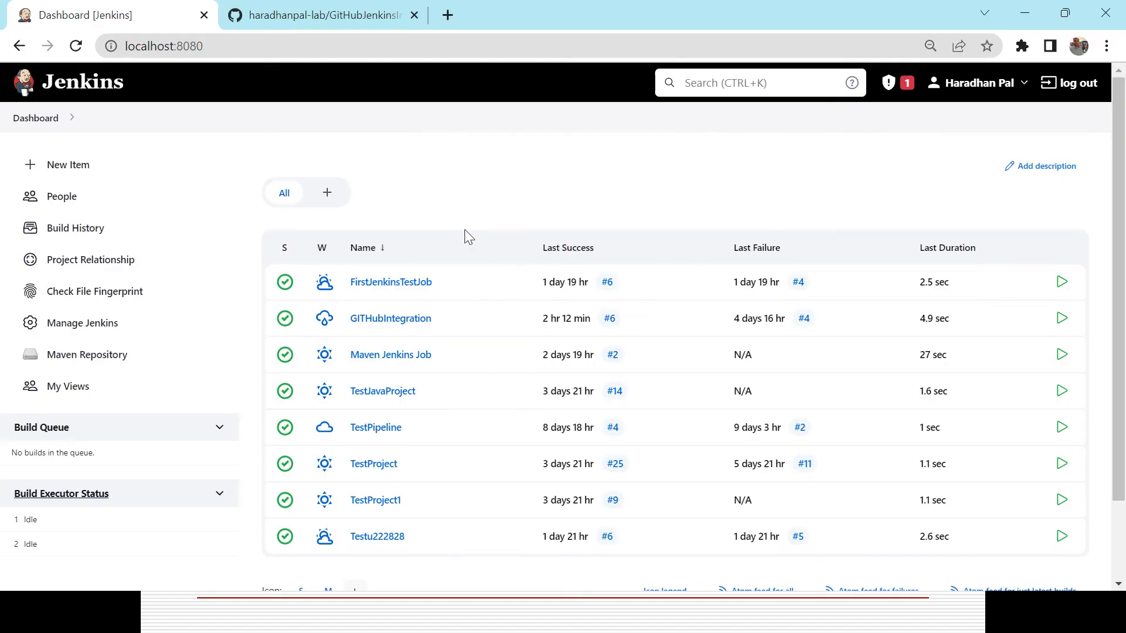
click(331, 44)
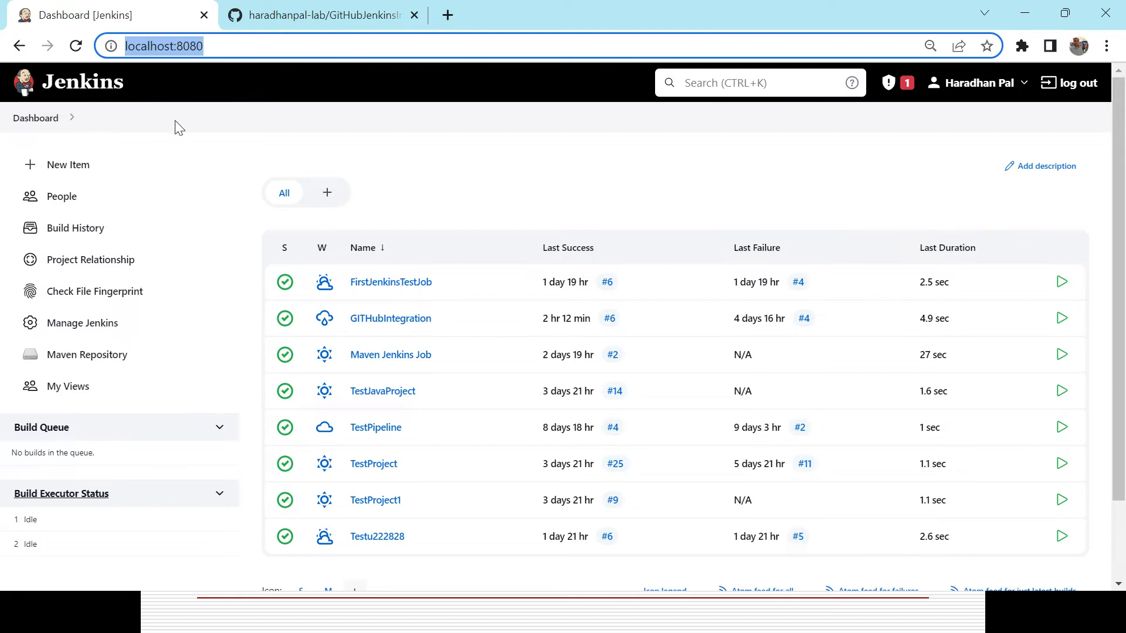
Open the Plugin Manager and filter the installed plugins for git plugin.
click(85, 332)
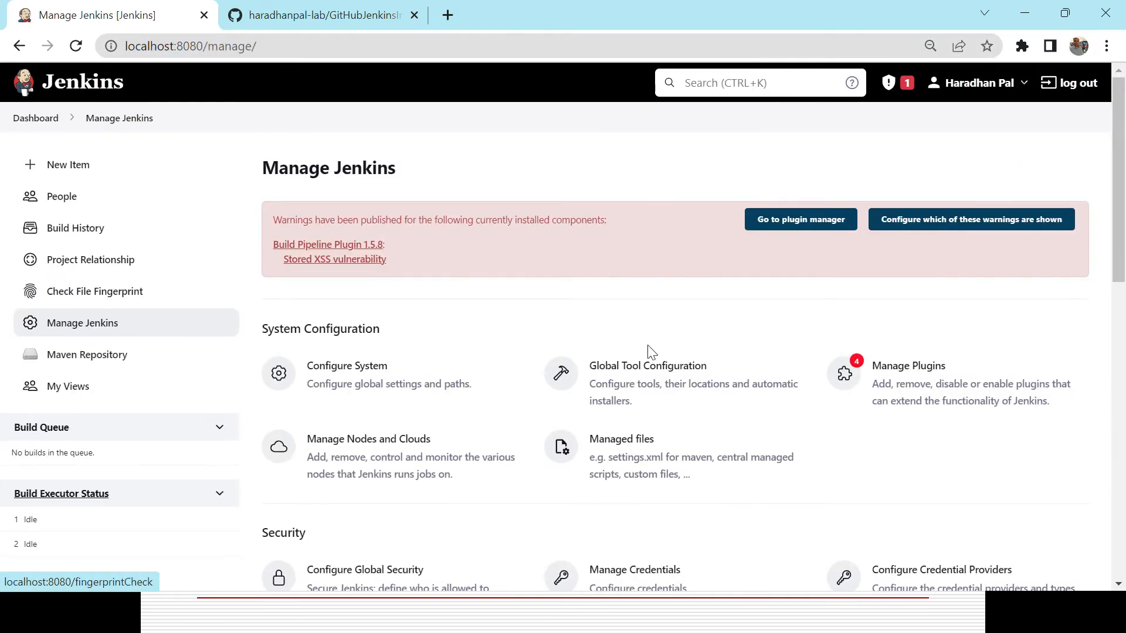
click(929, 374)
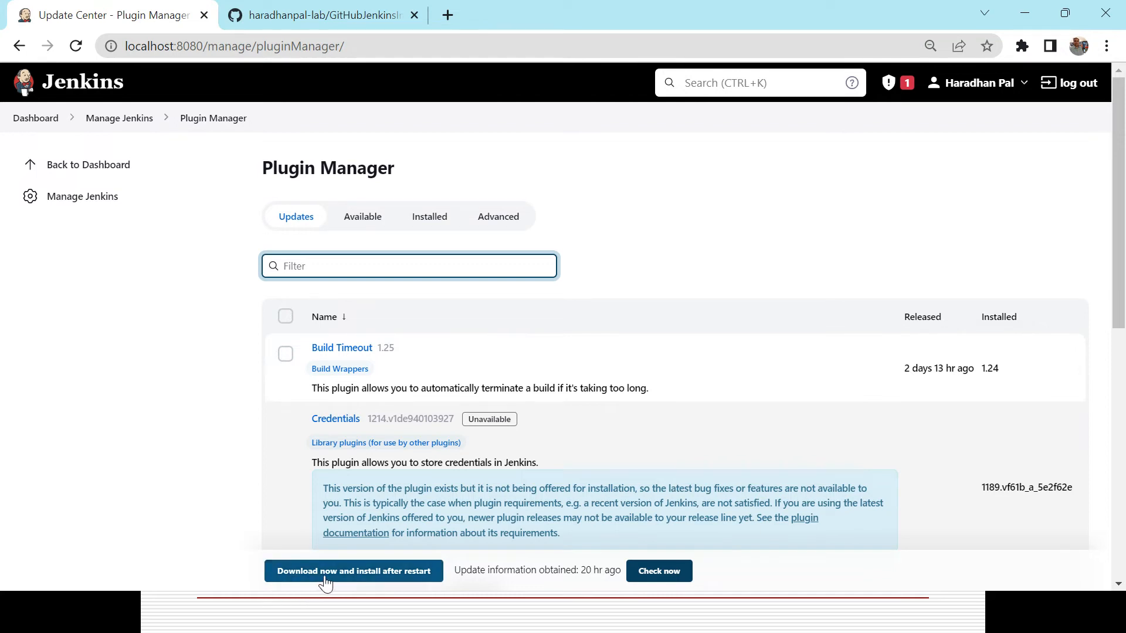
click(286, 354)
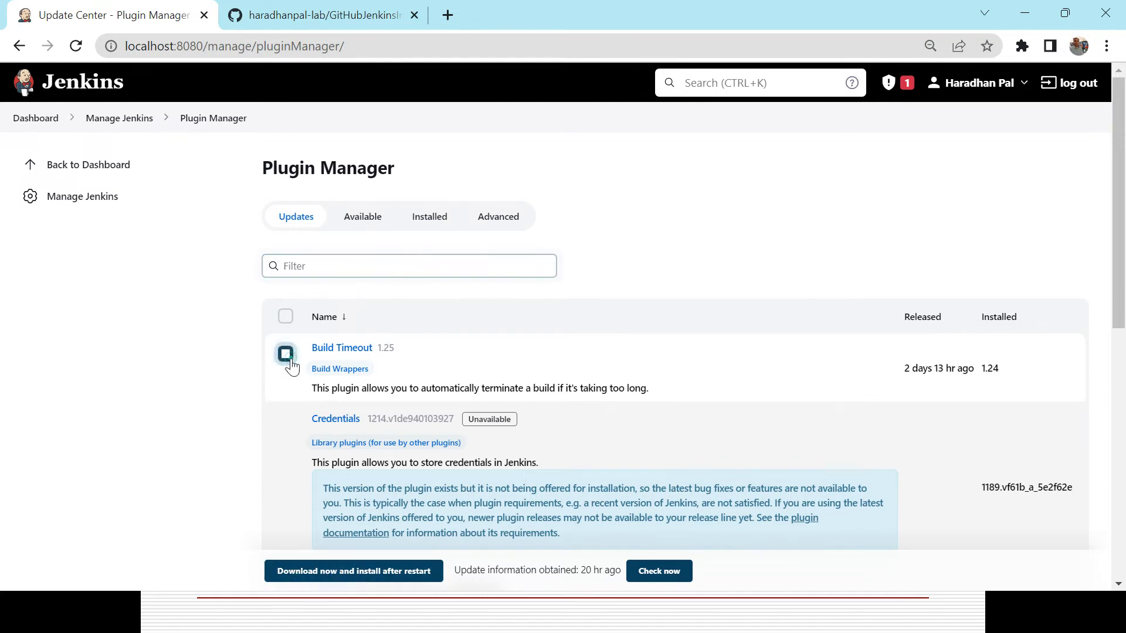
click(285, 354)
click(439, 221)
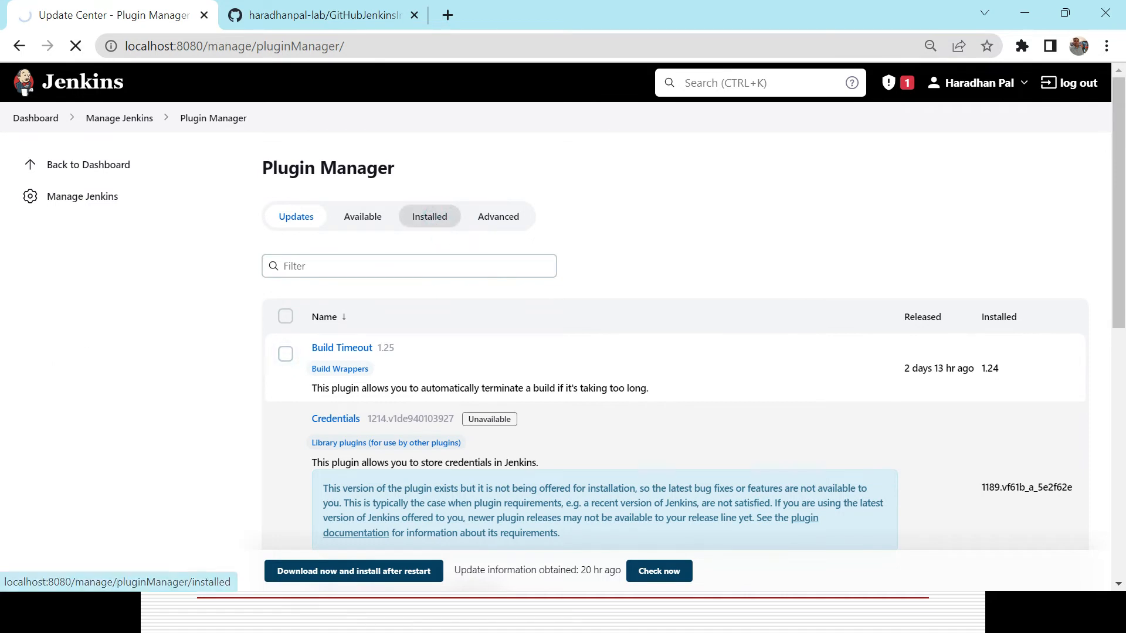
click(410, 265)
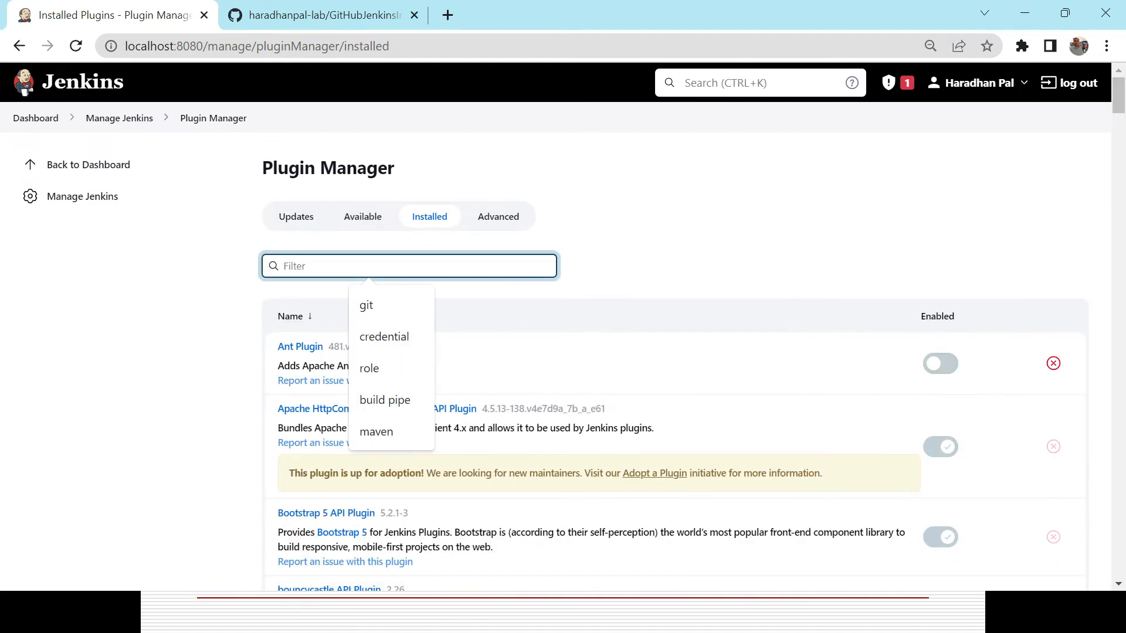
click(390, 306)
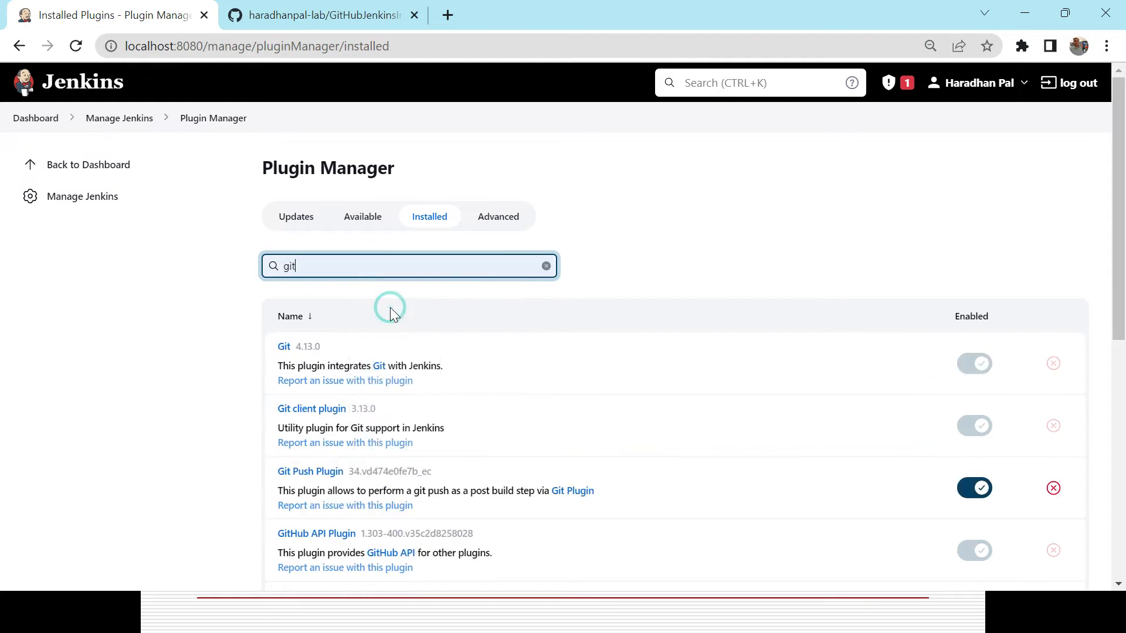
text(plu)
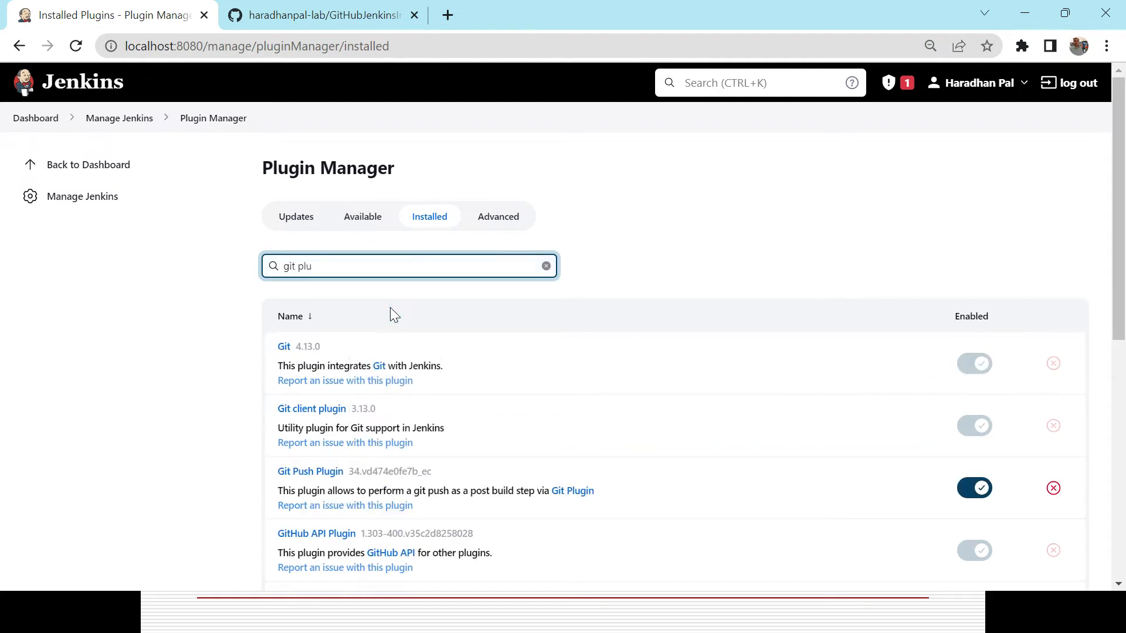
text(gin)
scroll(3, 311, down, 5)
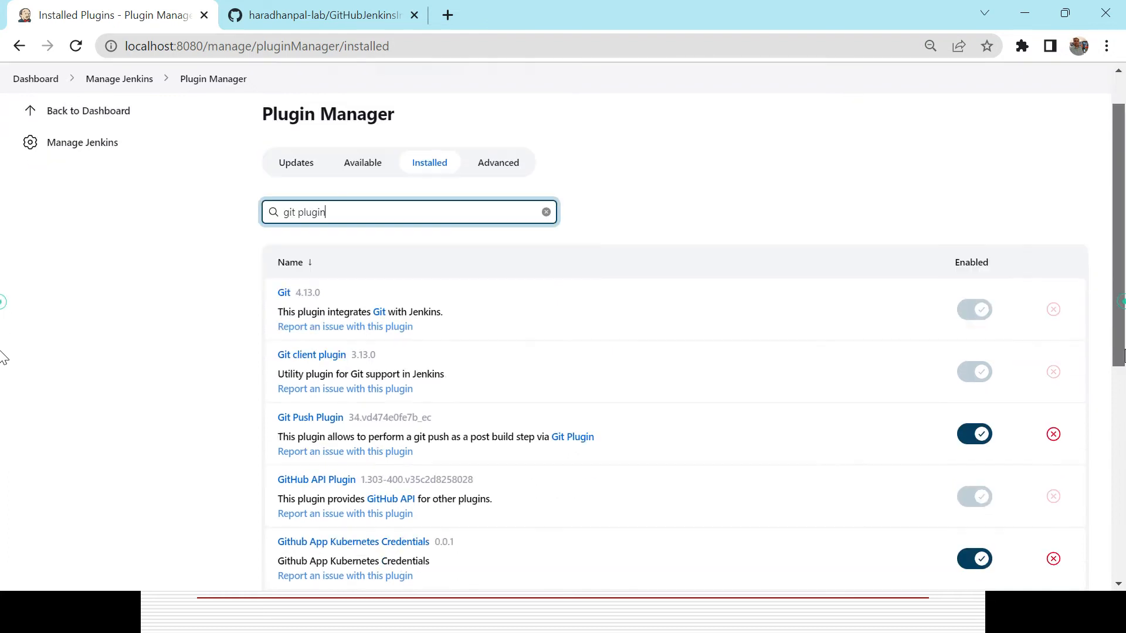
scroll(2, 472, down, 3)
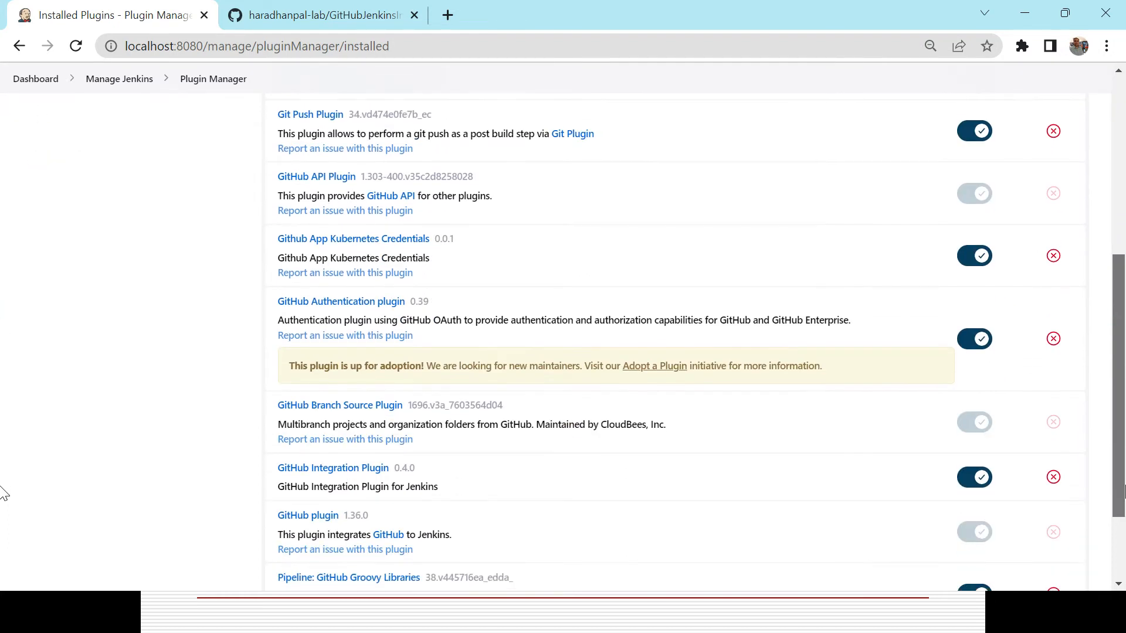
drag(1122, 523, 1106, 359)
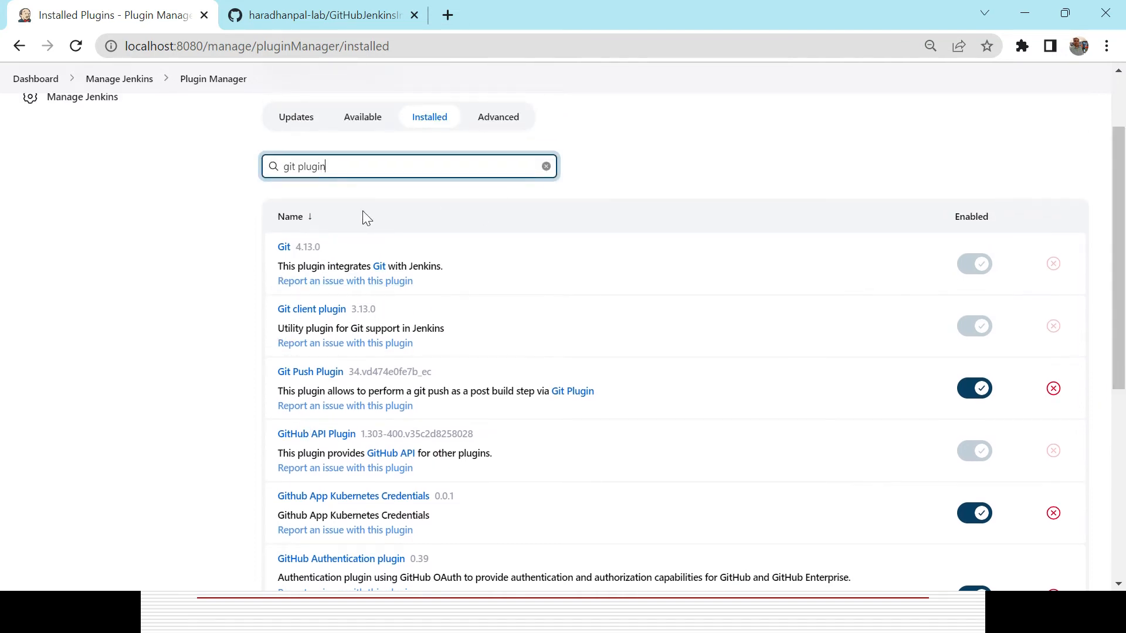
Search the available plugins for git, selecting and then deselecting Git server.
click(362, 120)
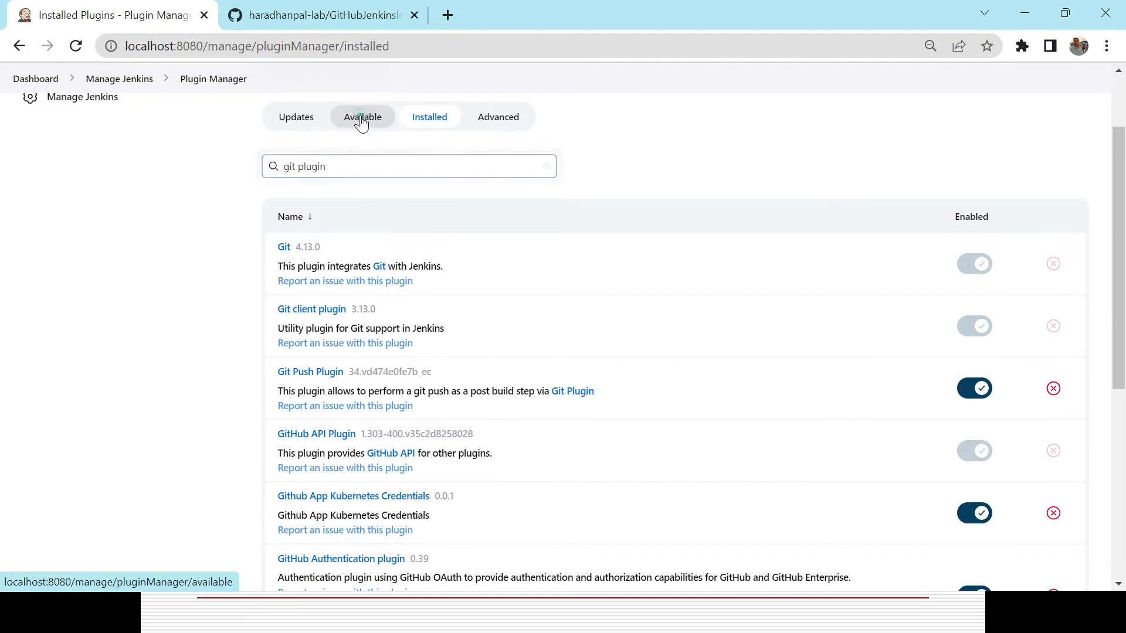
click(305, 270)
text(git)
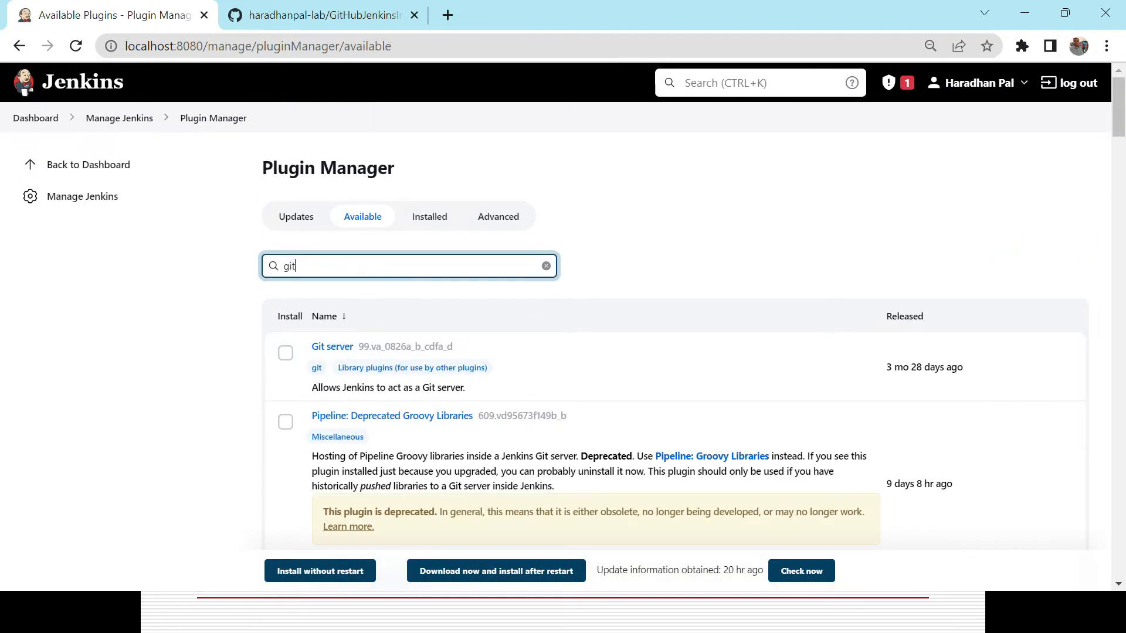
click(286, 355)
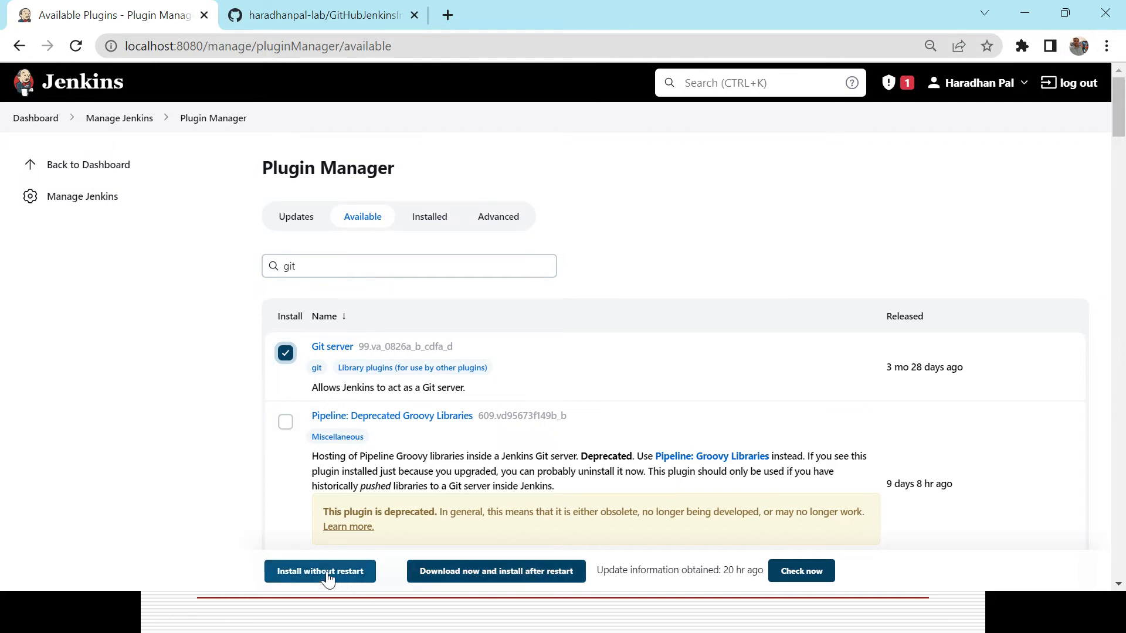
click(285, 353)
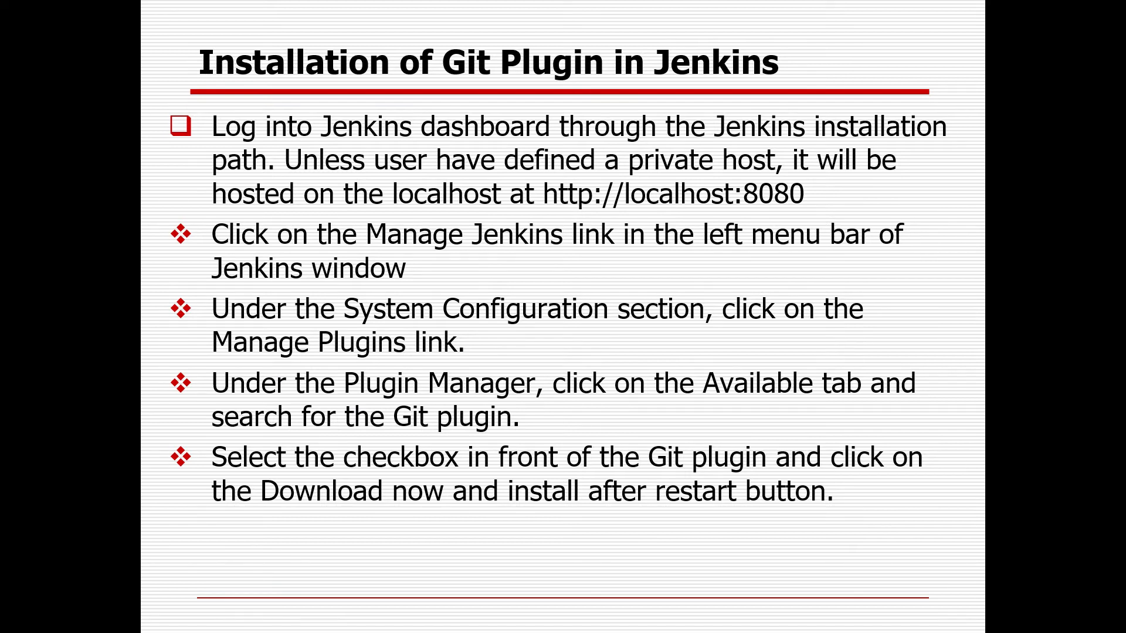
key(Right)
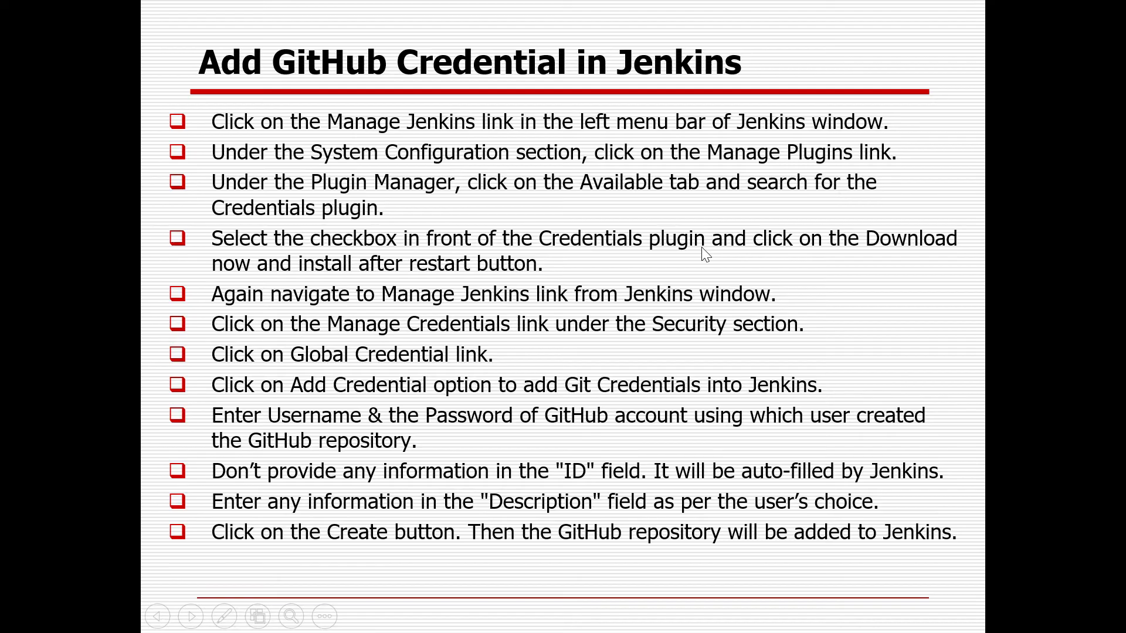
key(alt+Tab)
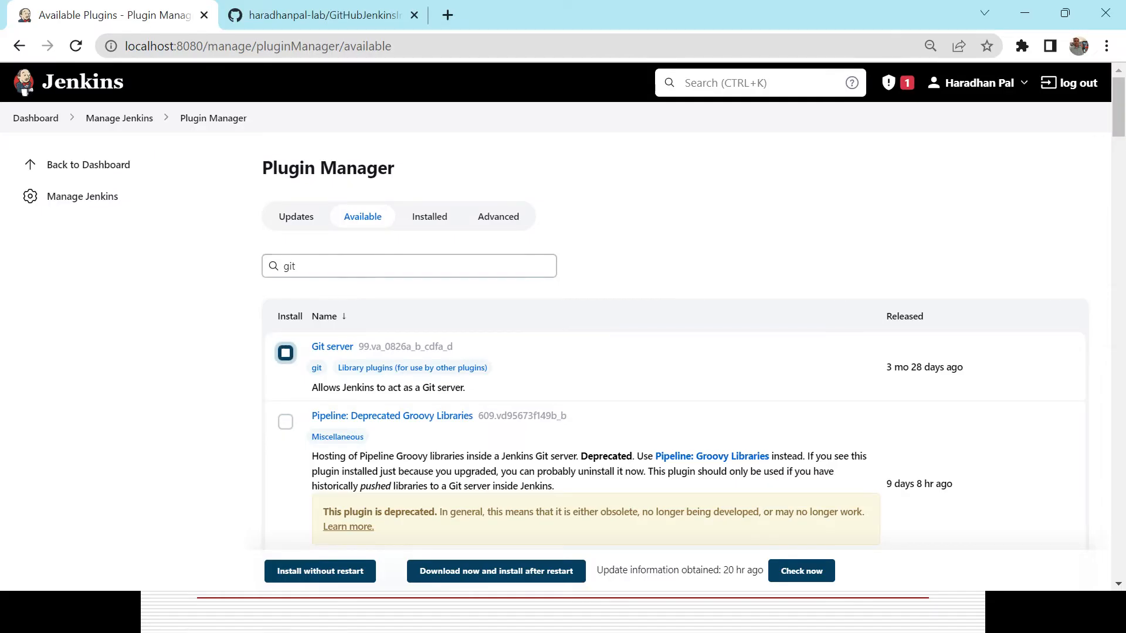
double_click(320, 269)
text(p)
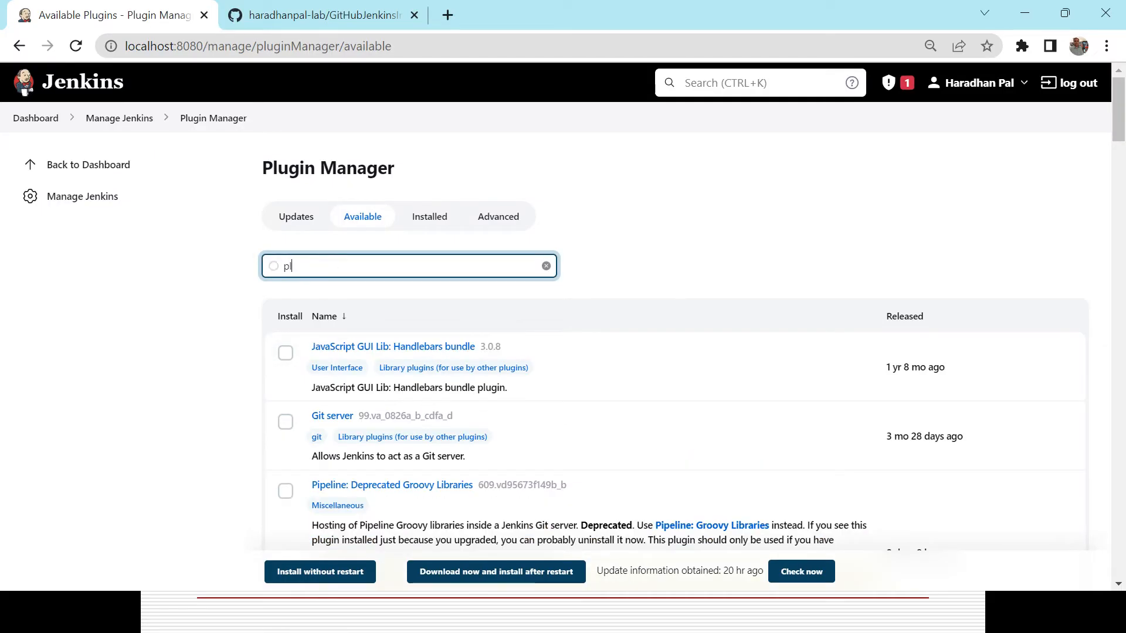
key(BackSpace)
key(alt+Tab)
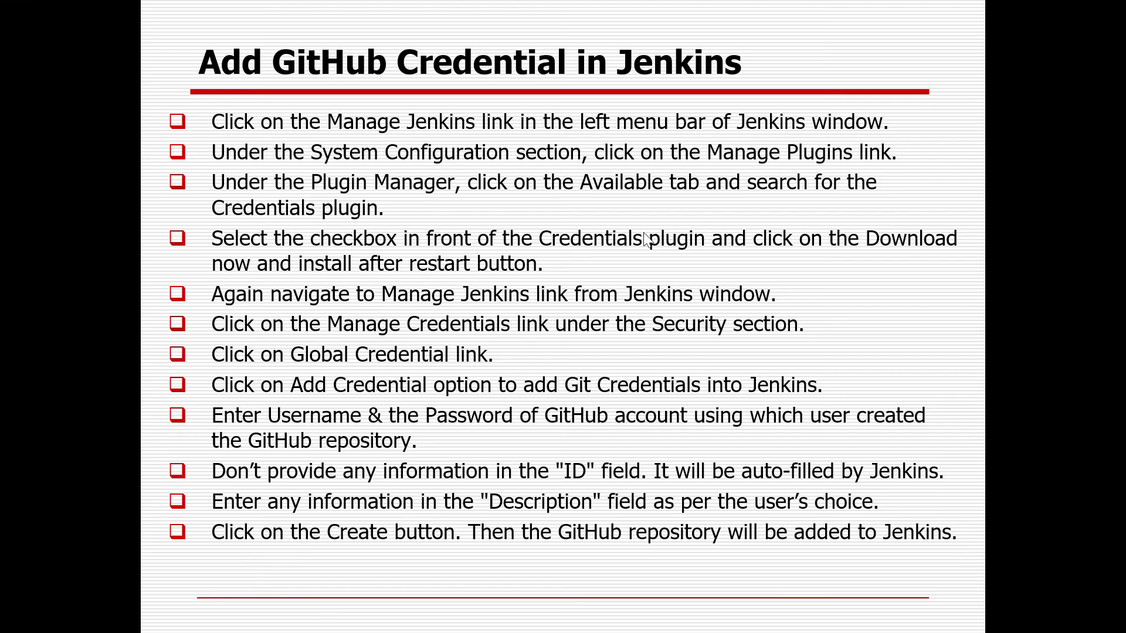
key(alt+Tab)
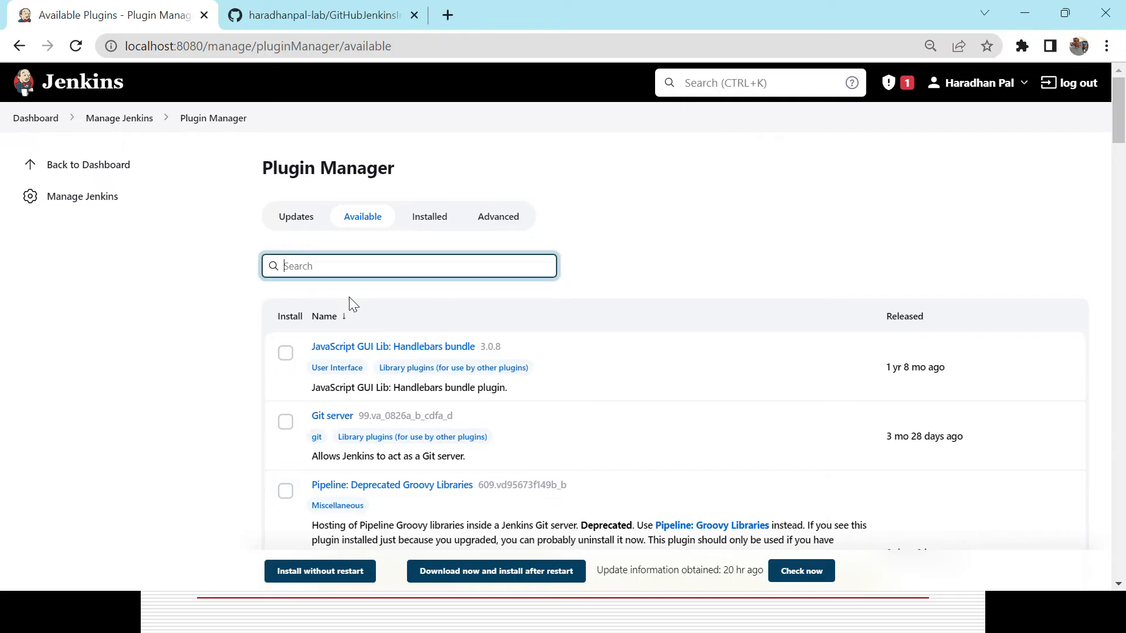
Search the available plugins and then the installed plugins for credential.
text(credent)
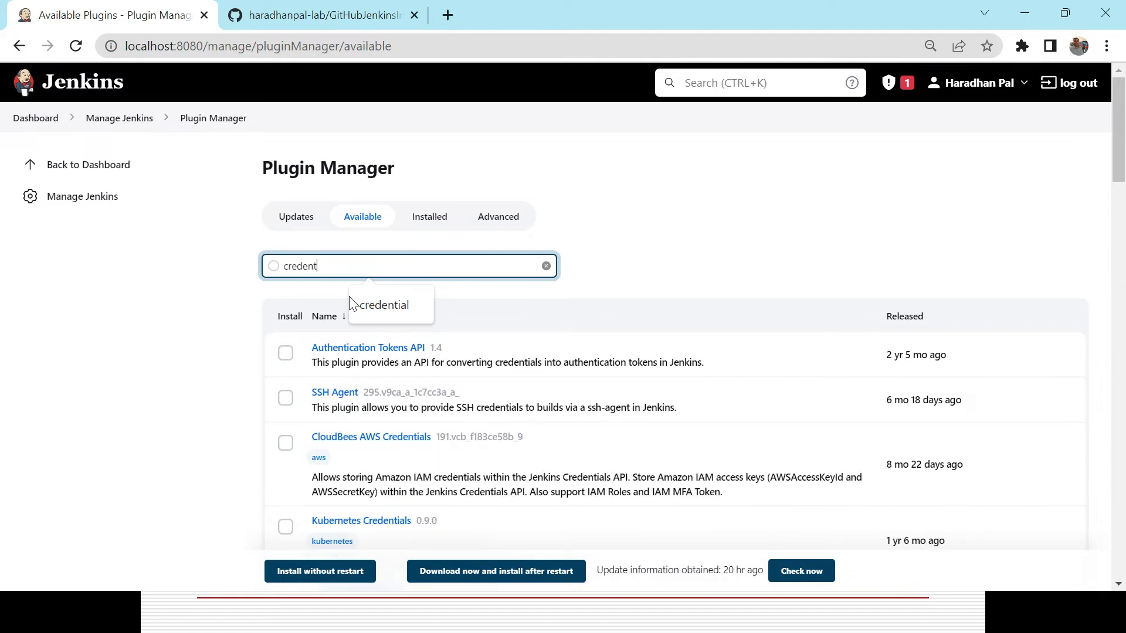
text(ial)
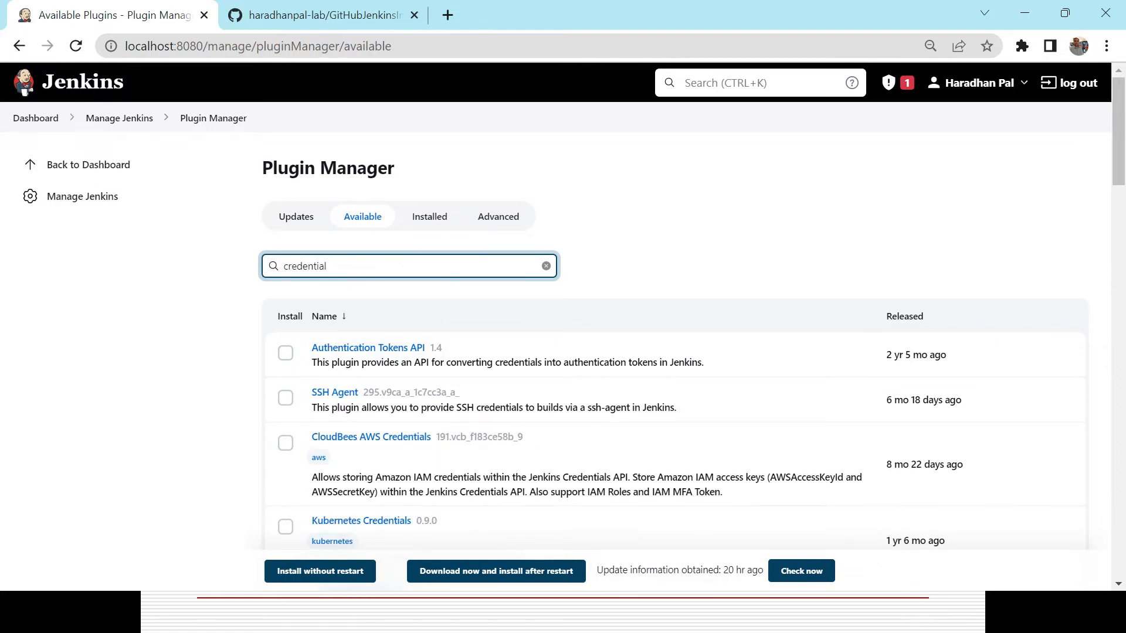
double_click(343, 264)
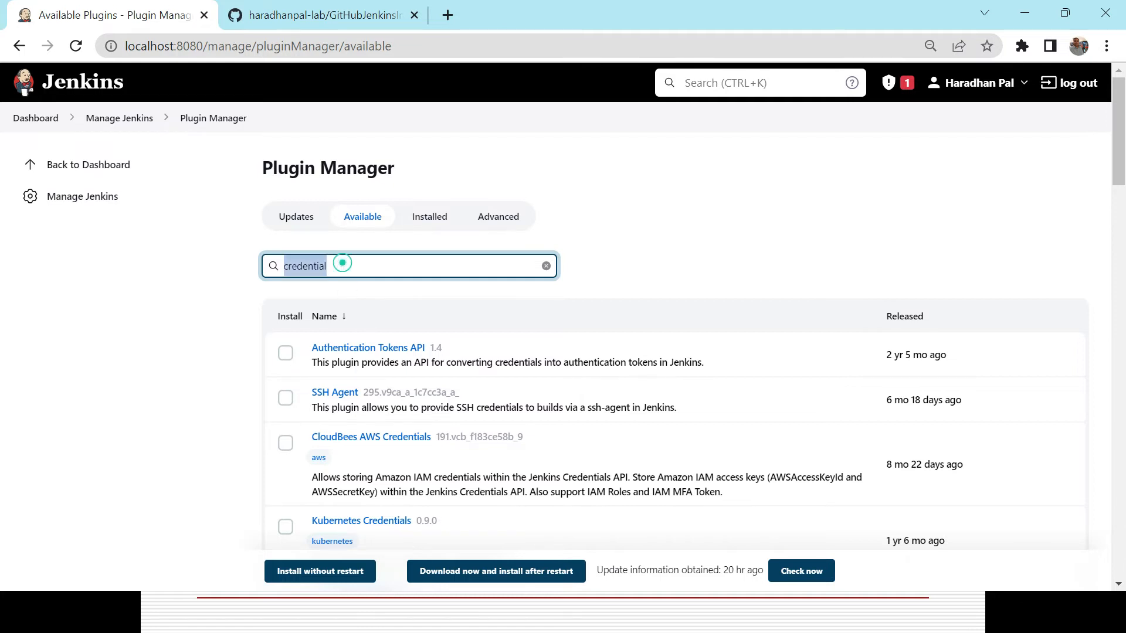
key(BackSpace)
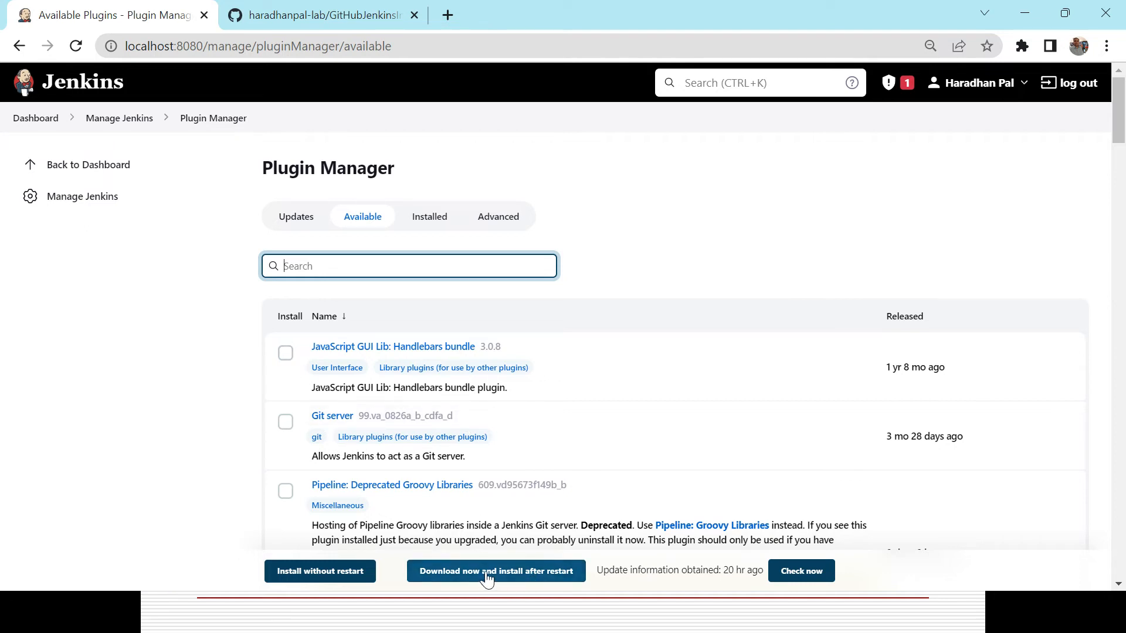
click(430, 214)
click(365, 265)
click(364, 265)
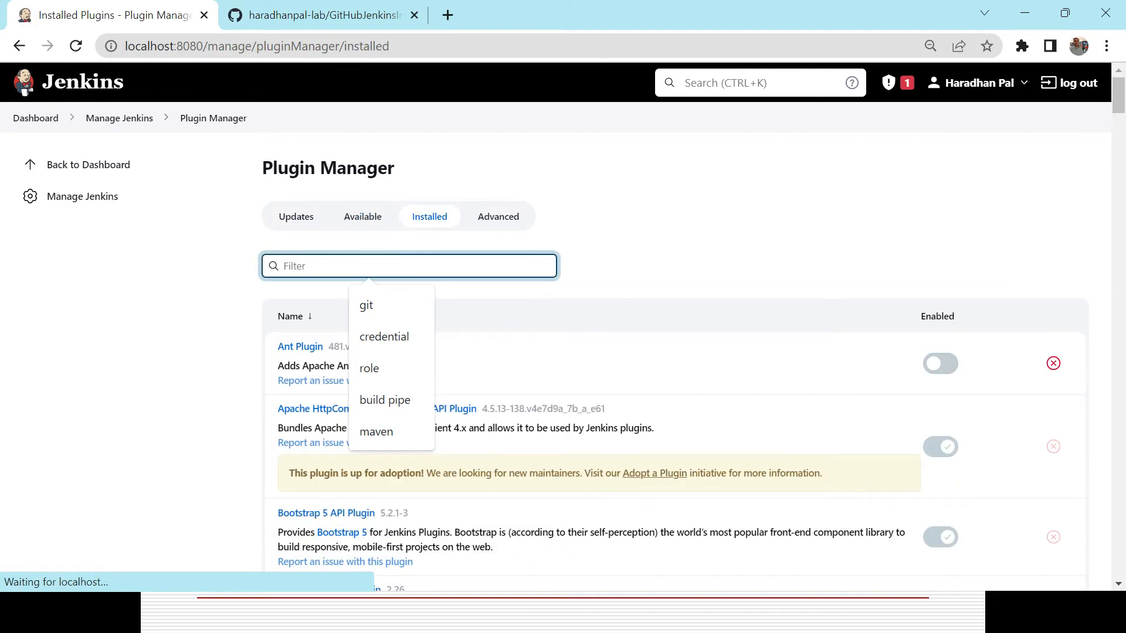
click(397, 335)
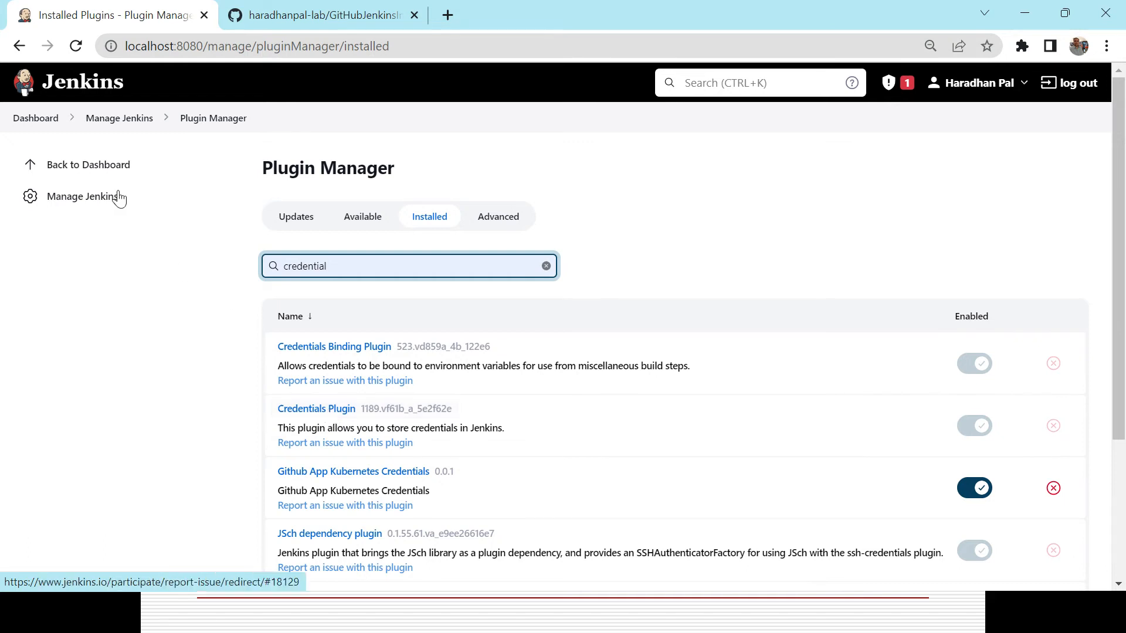
Open the global credentials domain of the System store through Manage Credentials.
click(38, 122)
key(alt+Tab)
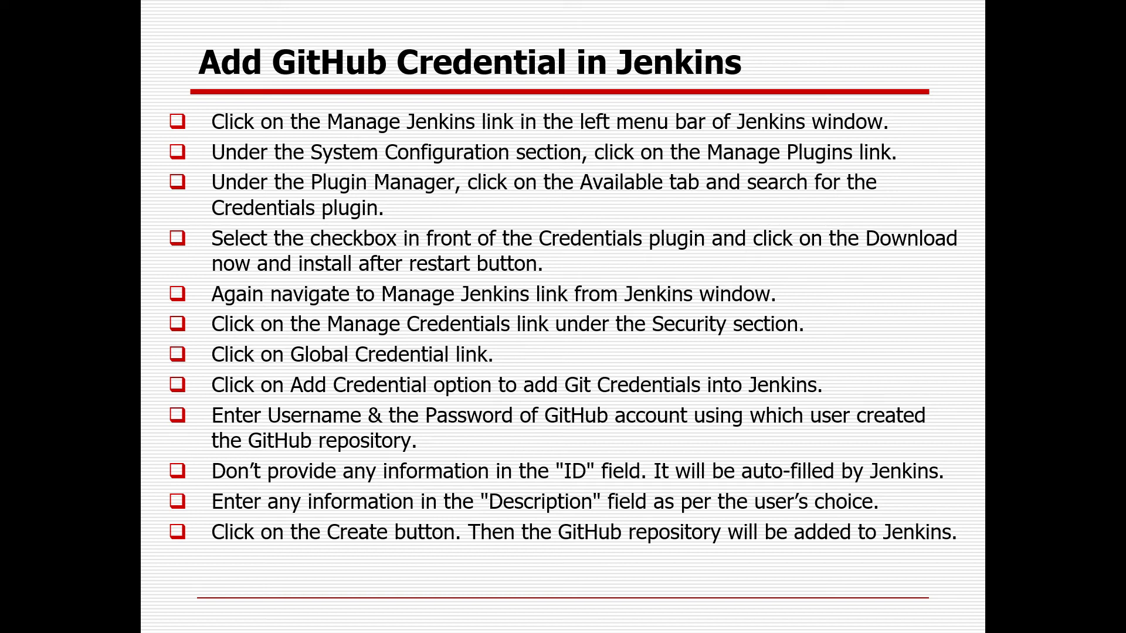
key(alt+Tab)
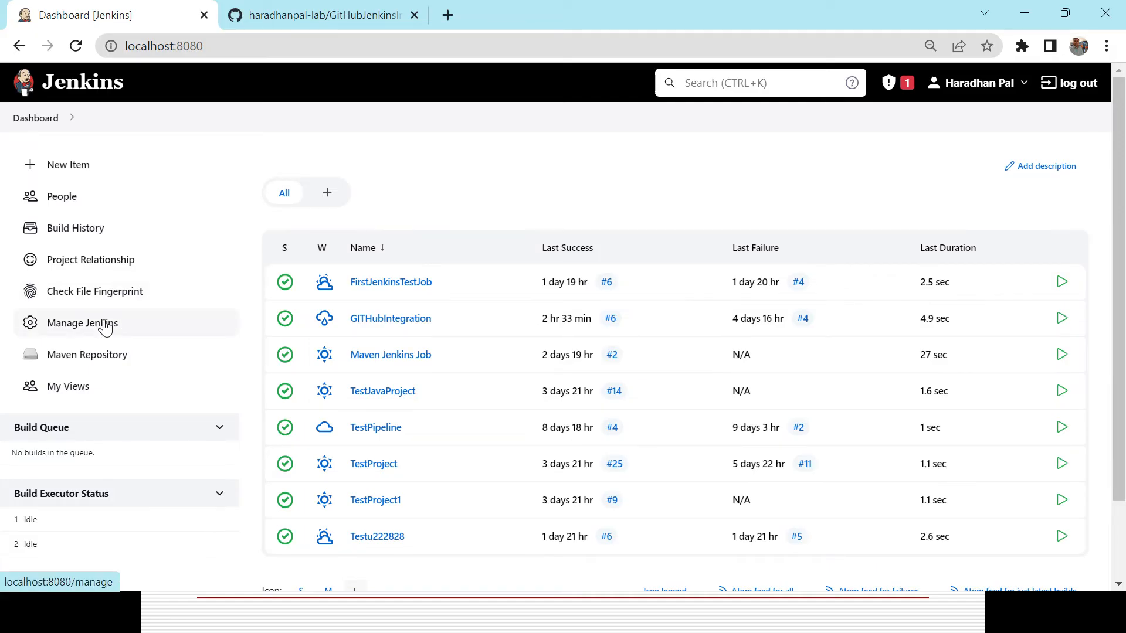
click(105, 327)
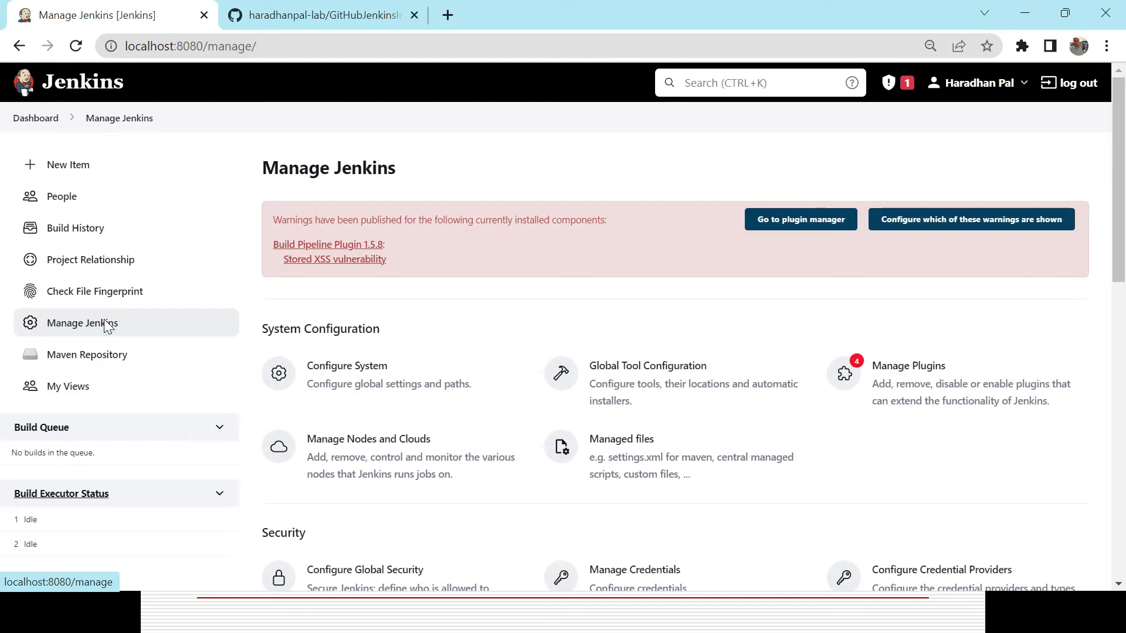
key(alt+Tab)
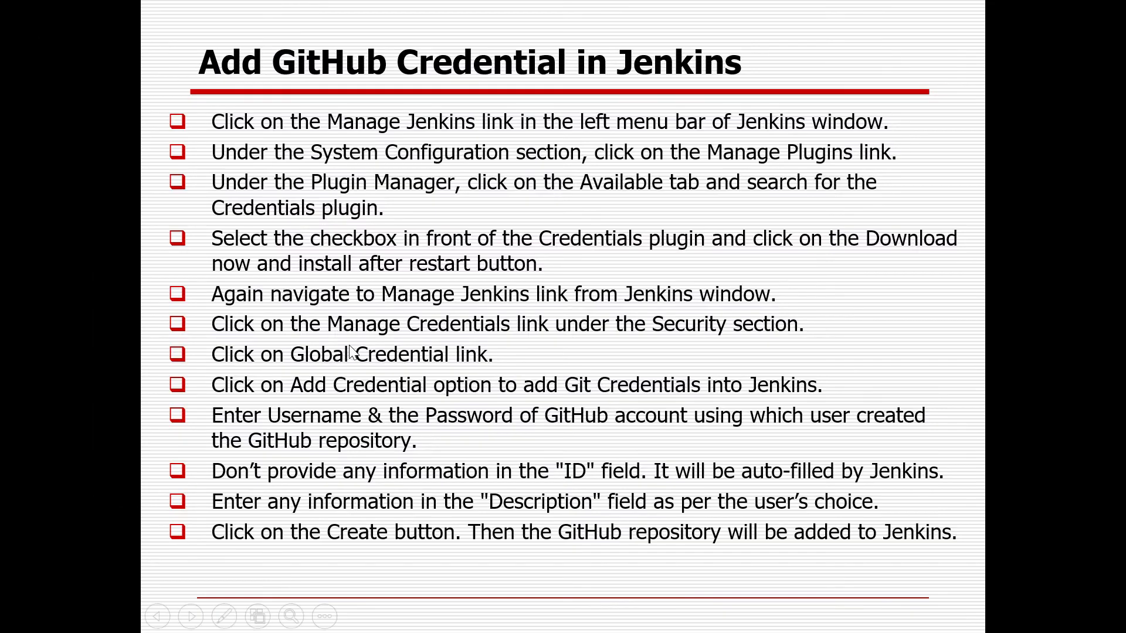
key(alt+Tab)
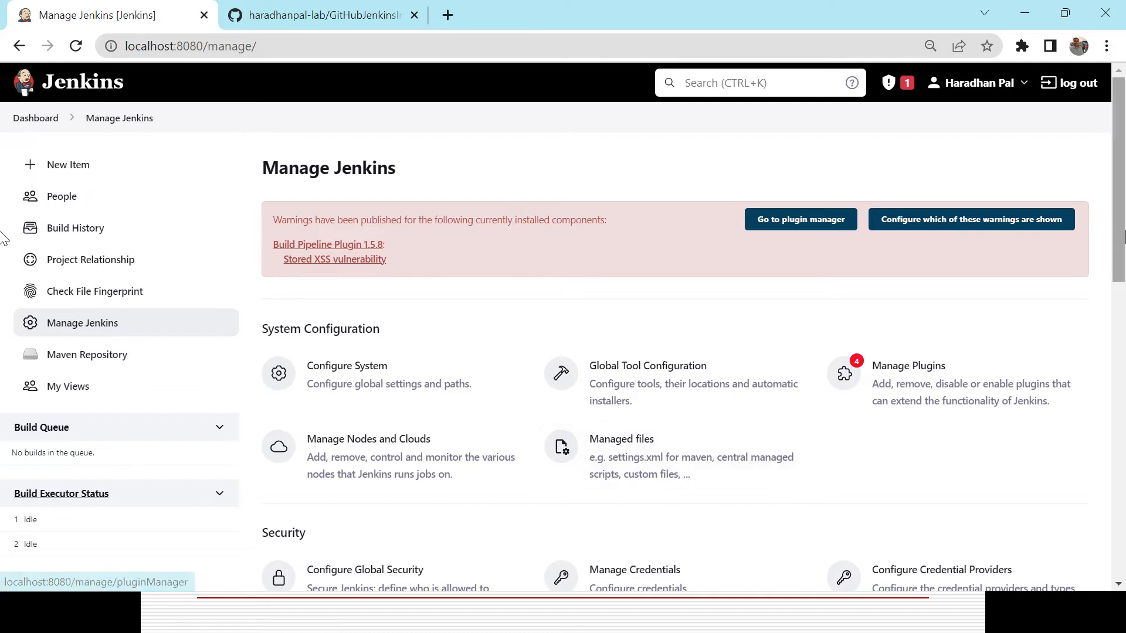
scroll(3, 210, down, 4)
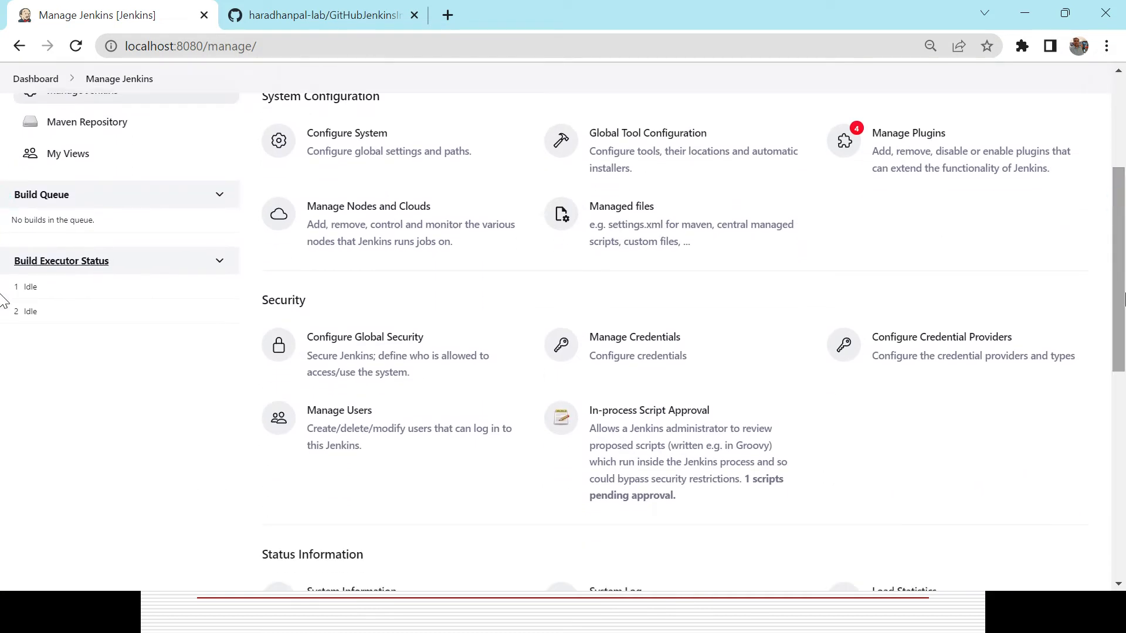
click(638, 350)
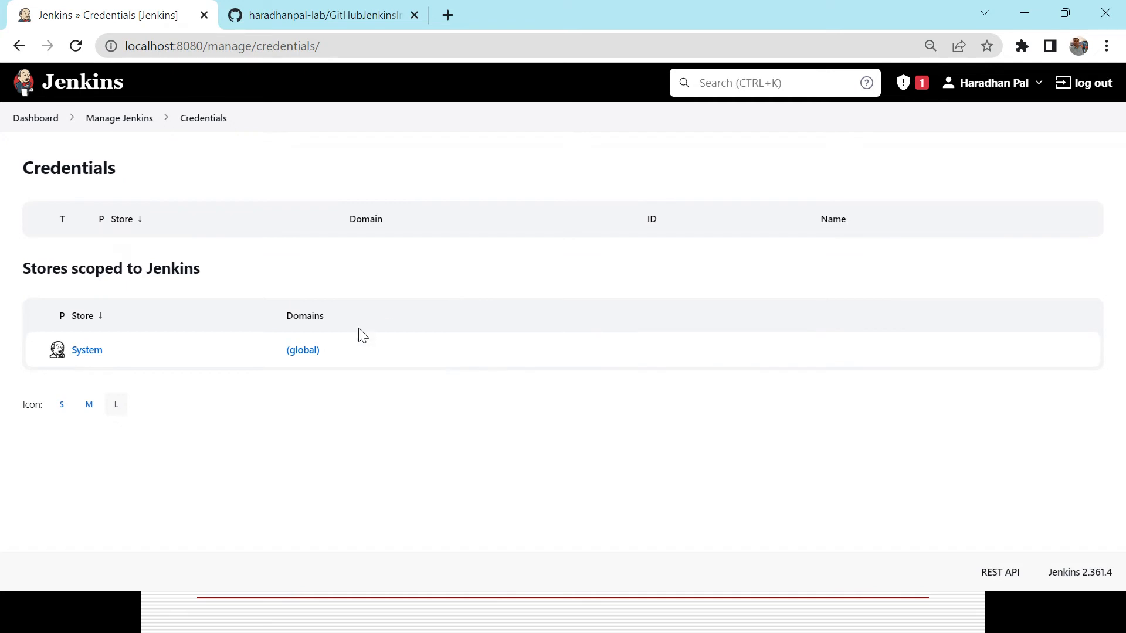
click(302, 350)
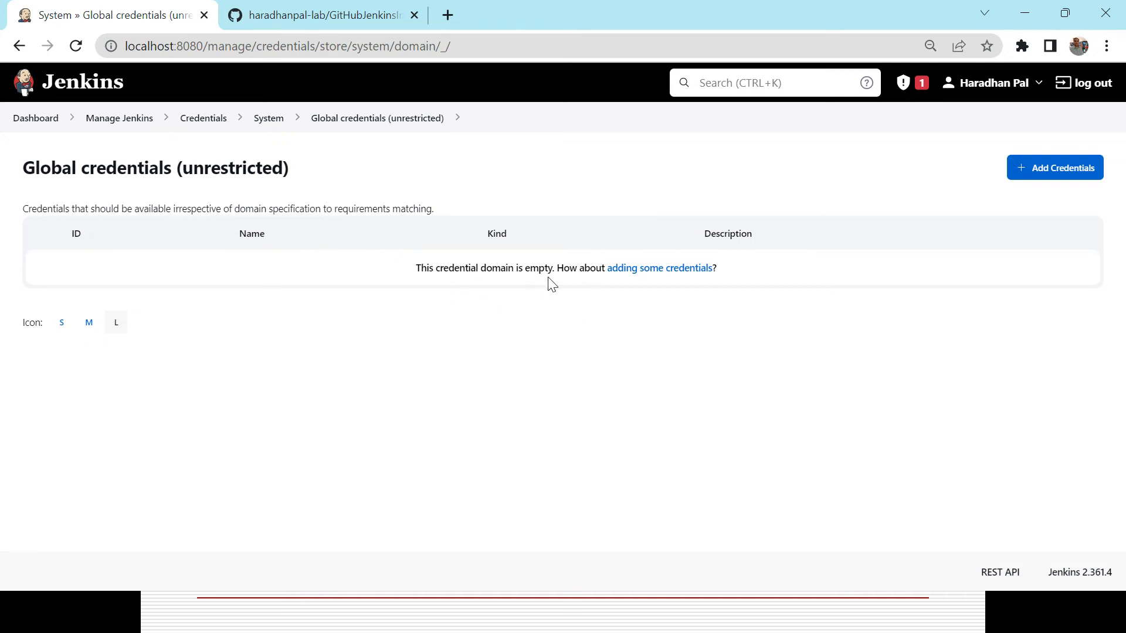
Start adding new credentials of kind Username with password with Global scope.
click(1041, 175)
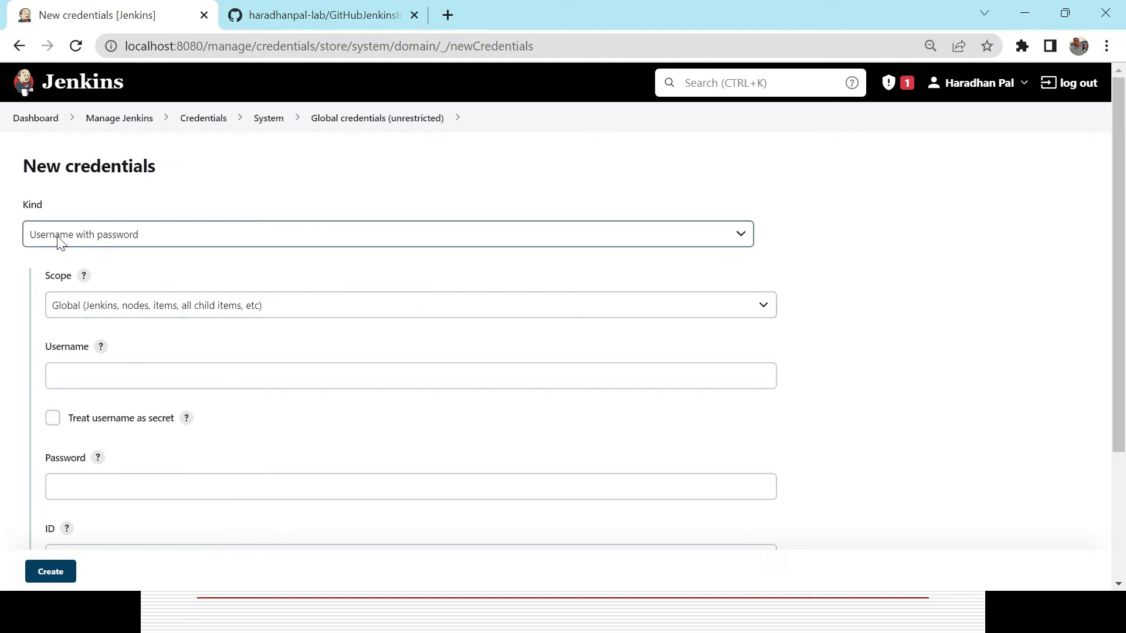
click(727, 234)
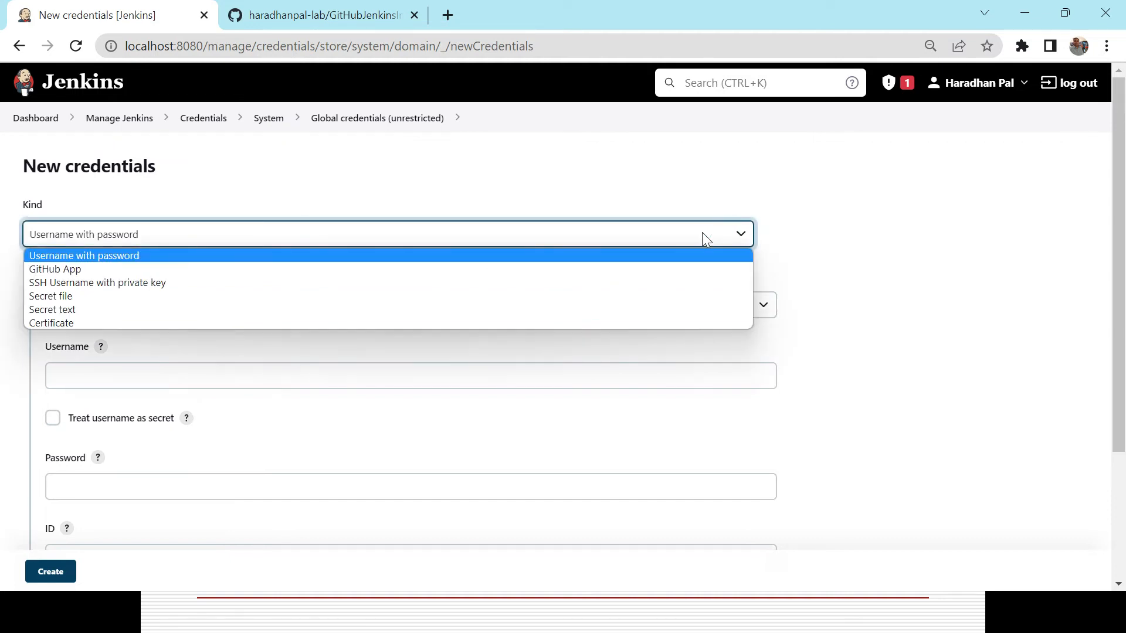
click(262, 255)
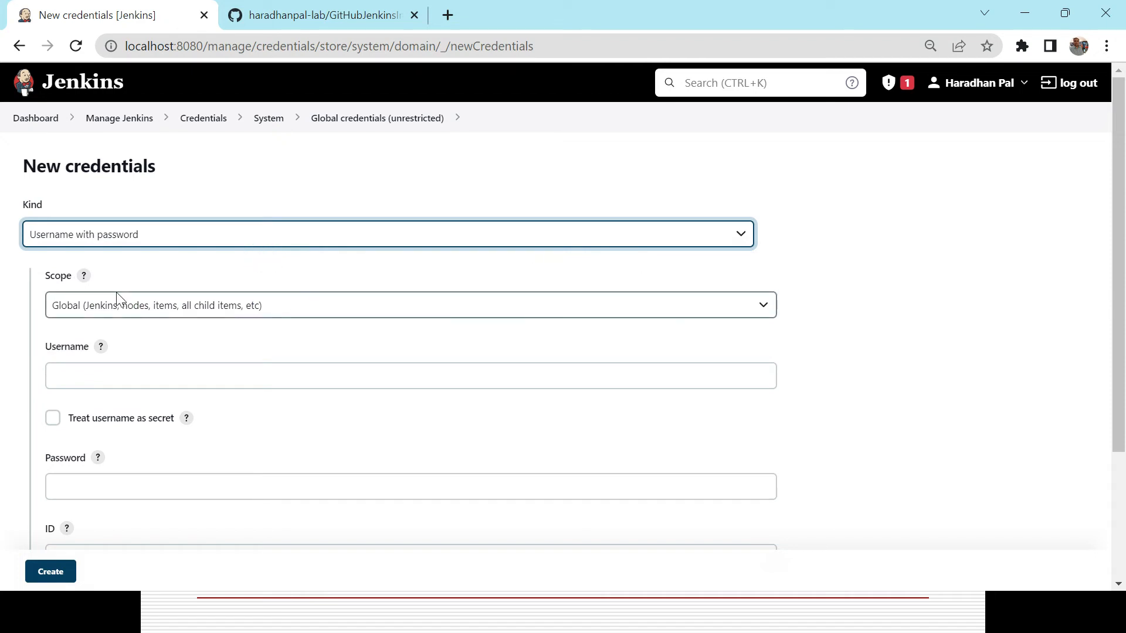
click(186, 310)
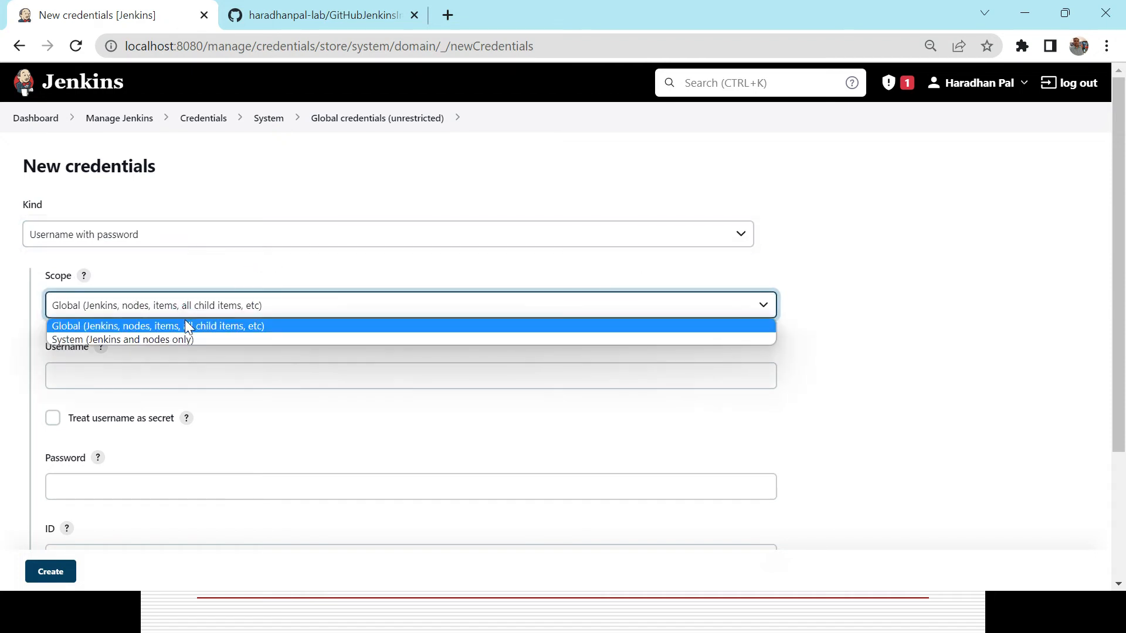
click(186, 325)
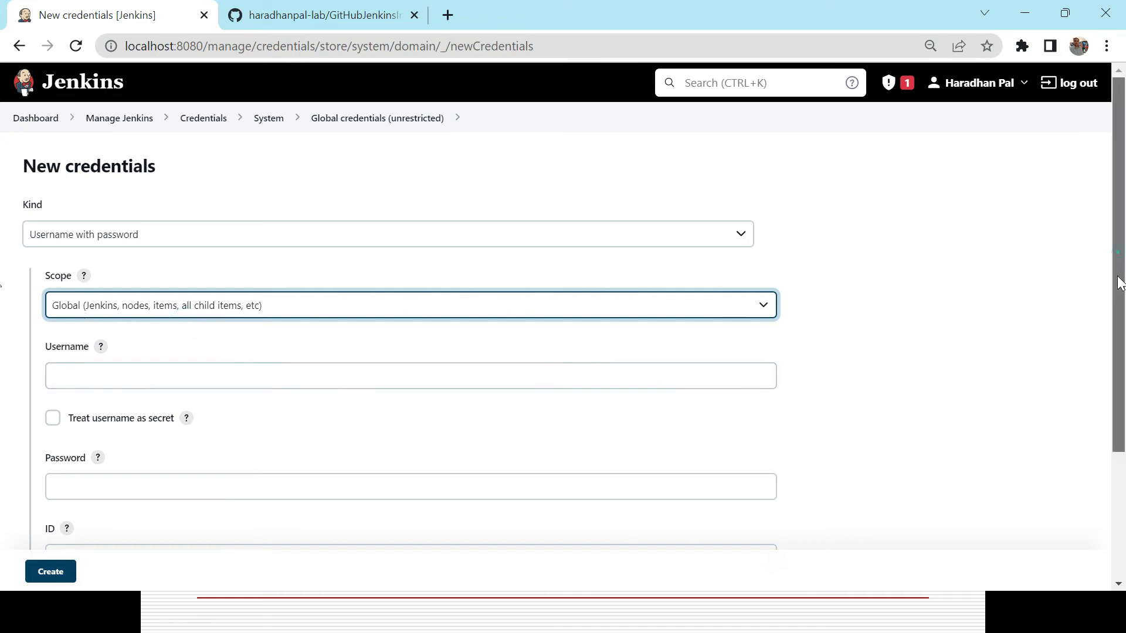
Enter the GitHub account username and password in the new credentials form.
drag(1119, 252, 1121, 361)
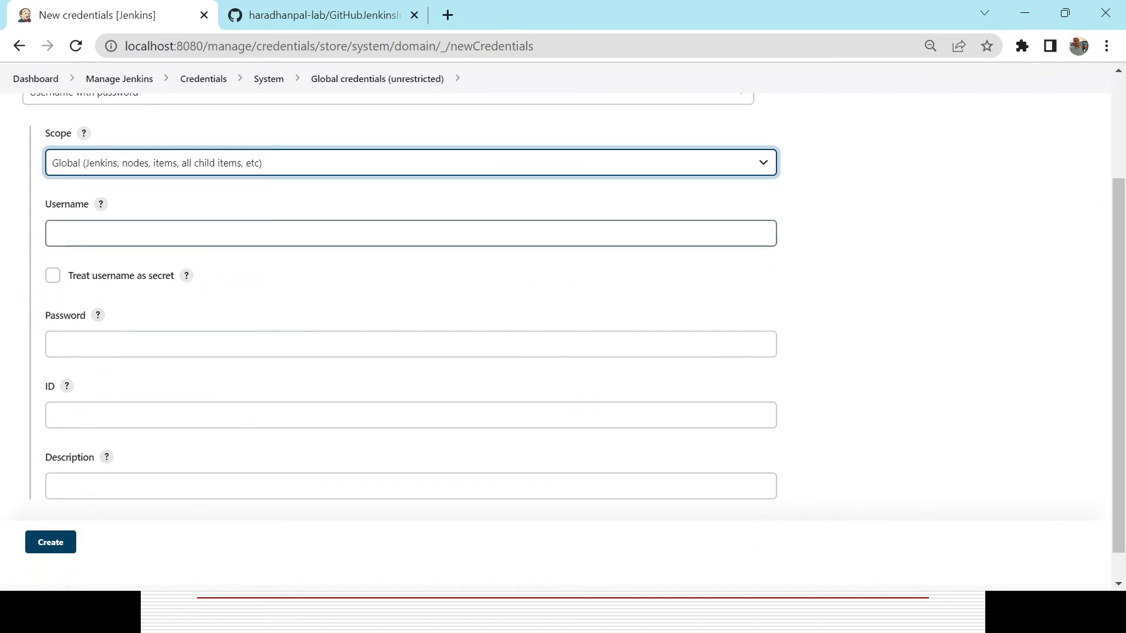
click(229, 233)
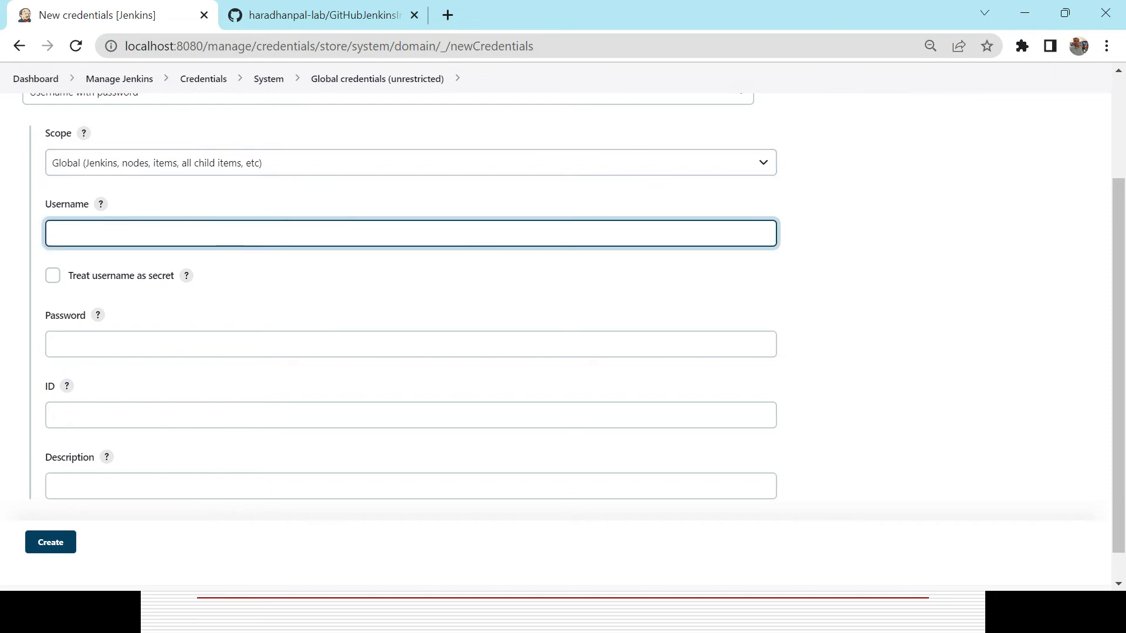
text(haradhanpal-lab)
key(Tab)
key(Tab)
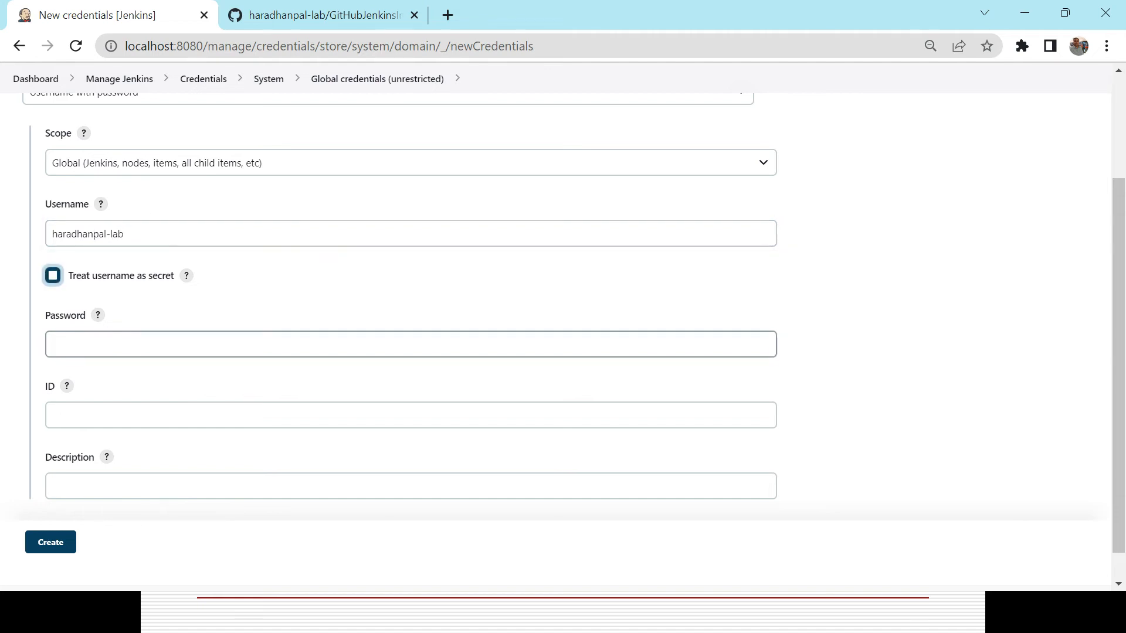
click(135, 343)
text(••)
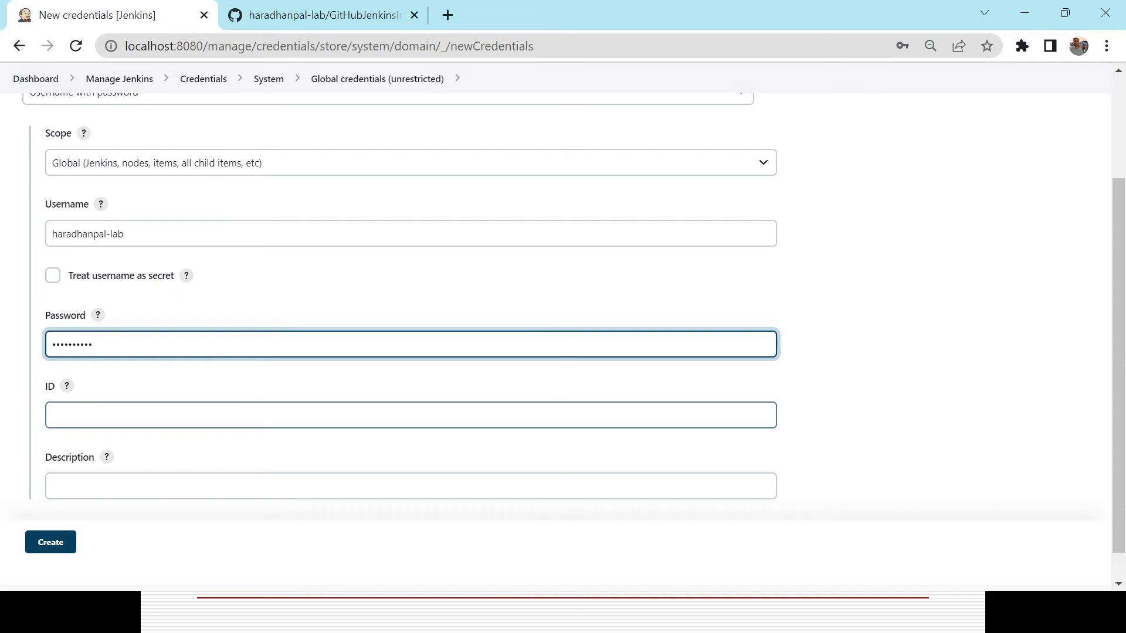
Set the description to GitHub Credential, create the credentials and decline saving the password in the browser.
click(562, 492)
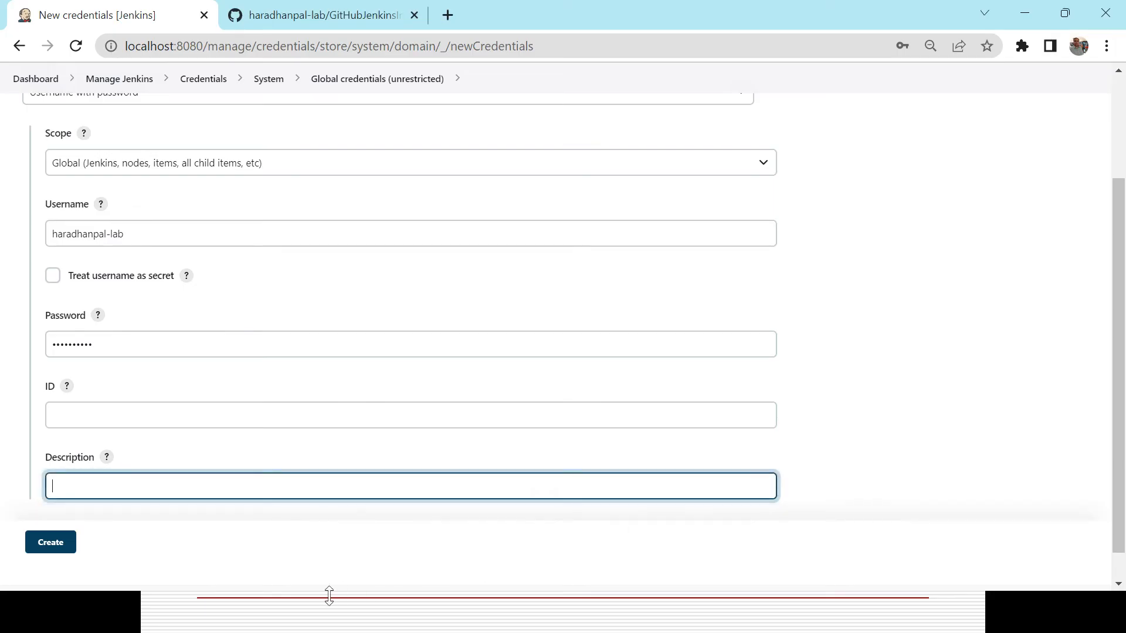
click(303, 493)
text(GitHub Credential)
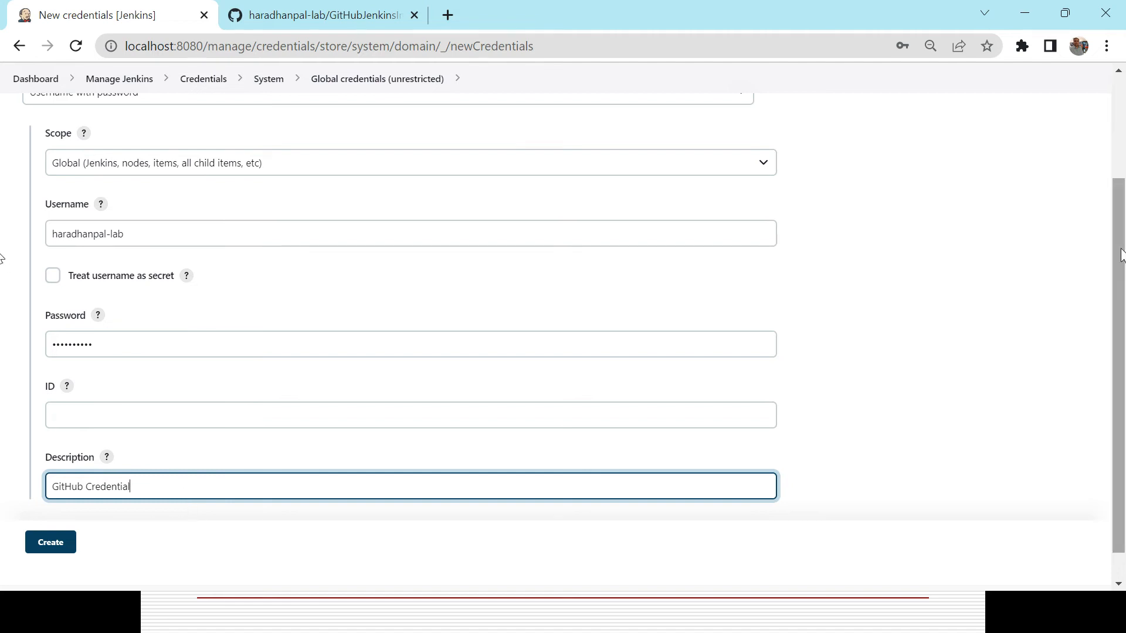
drag(1115, 241, 1121, 324)
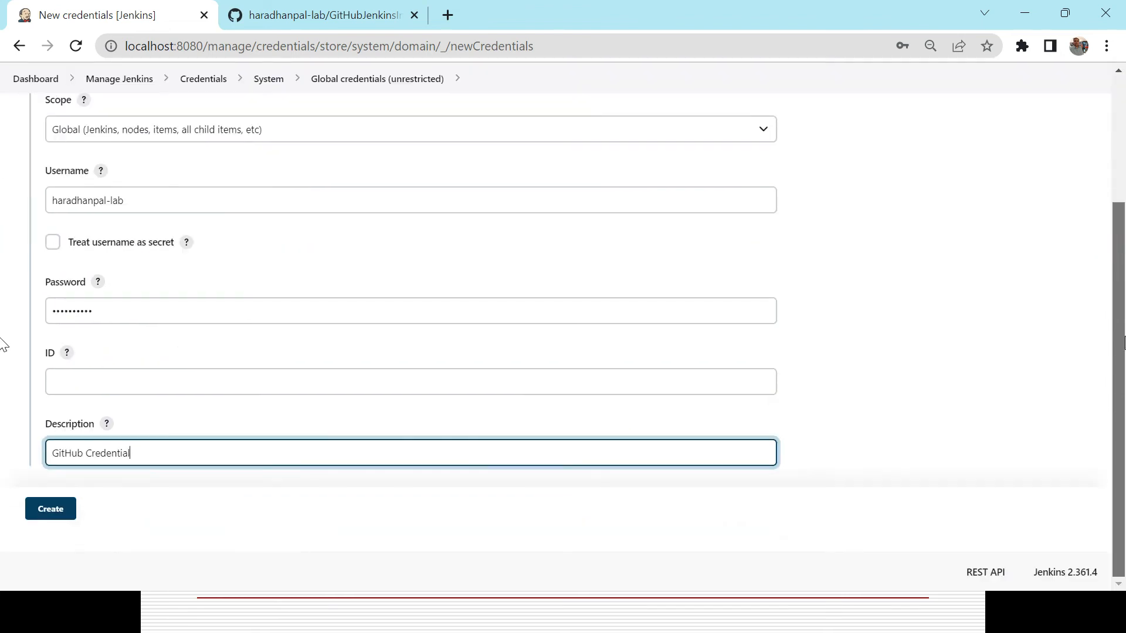
click(55, 510)
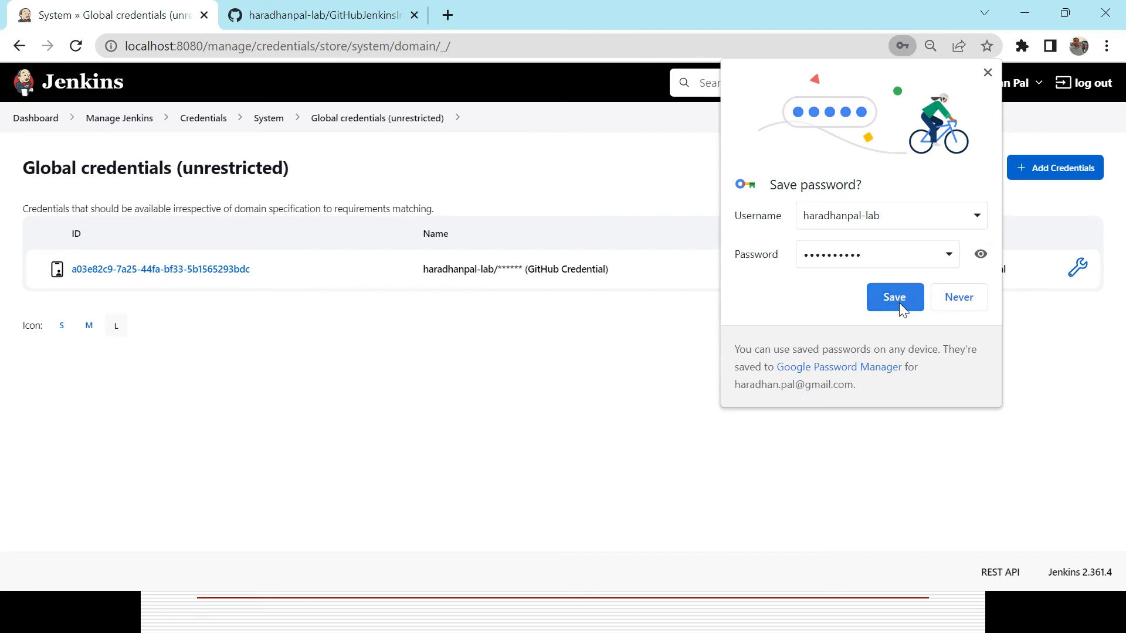
click(950, 300)
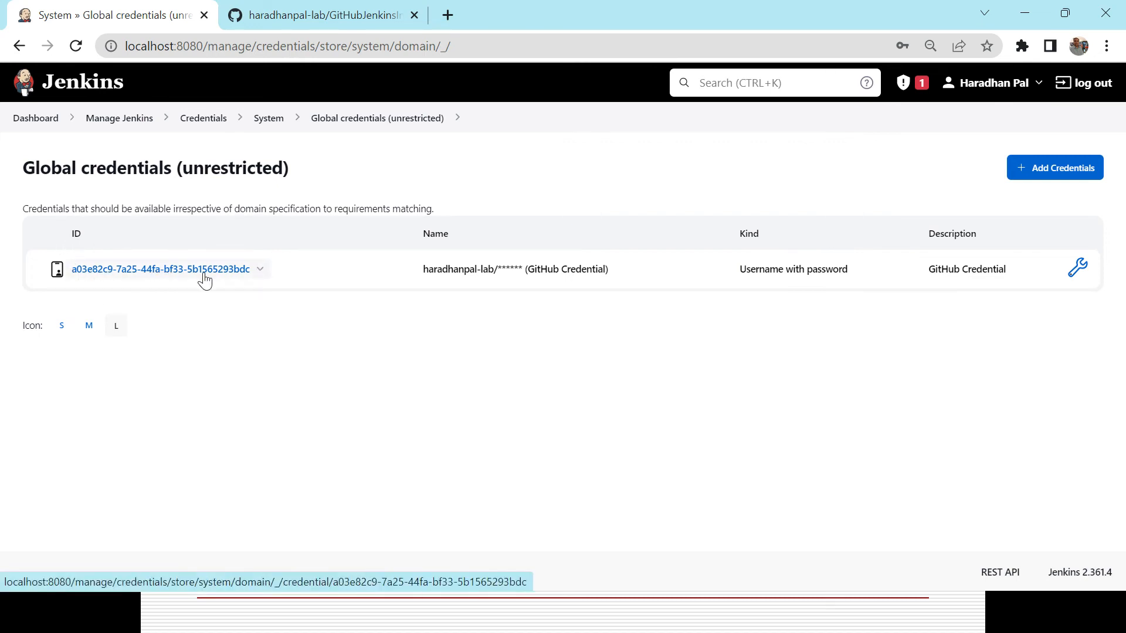
Examine the new credential's actions menu and its name entry in the global credentials list.
click(260, 271)
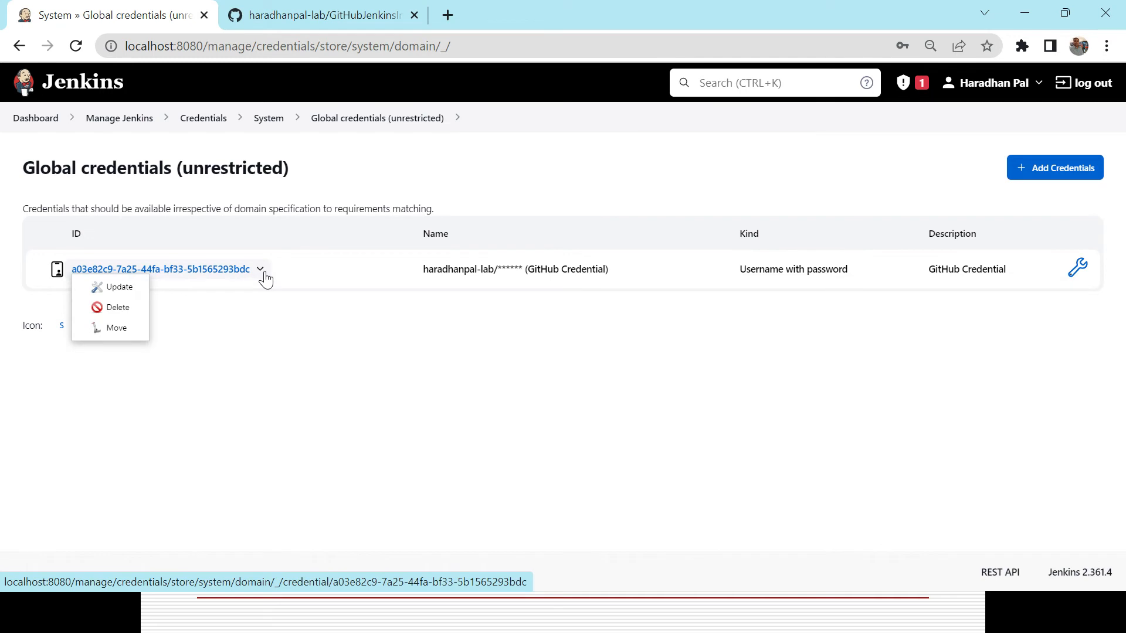
click(229, 346)
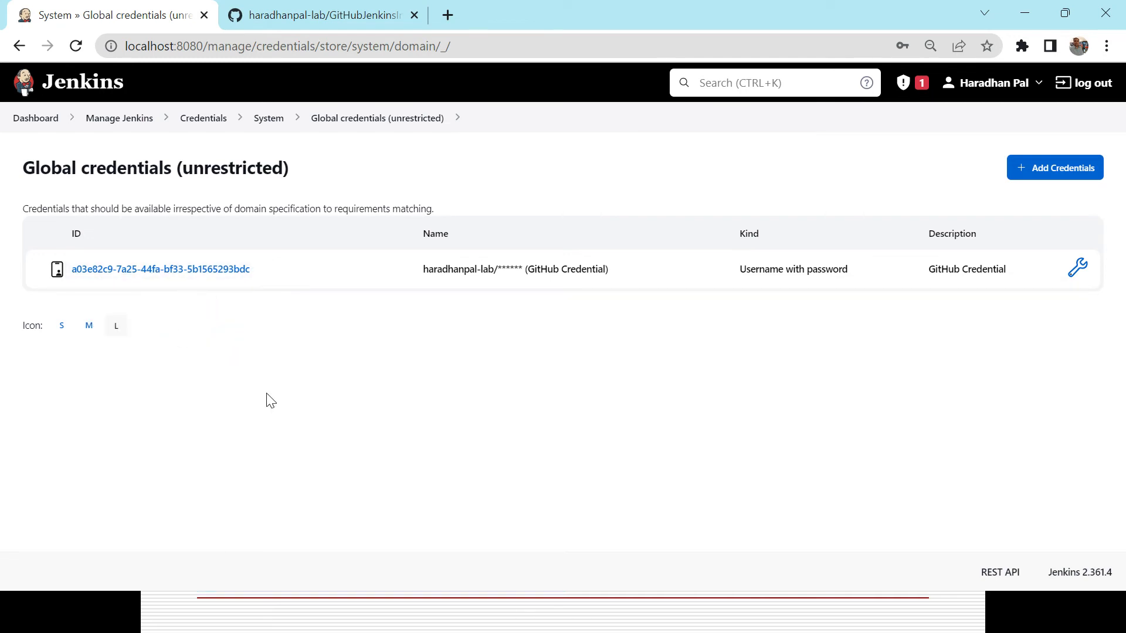
double_click(451, 269)
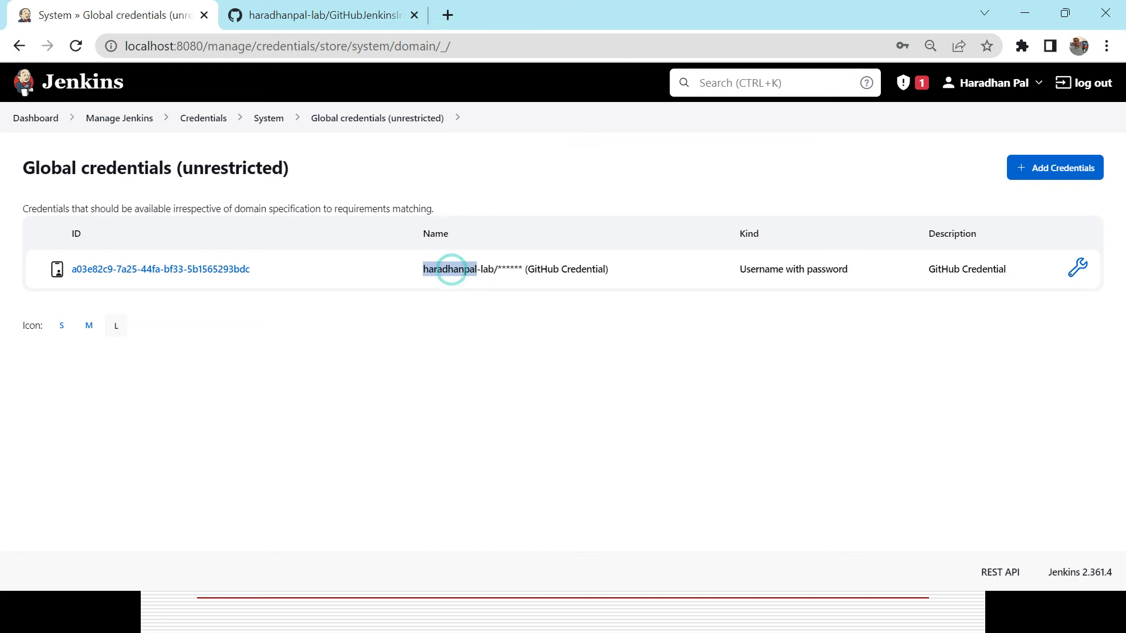
triple_click(474, 270)
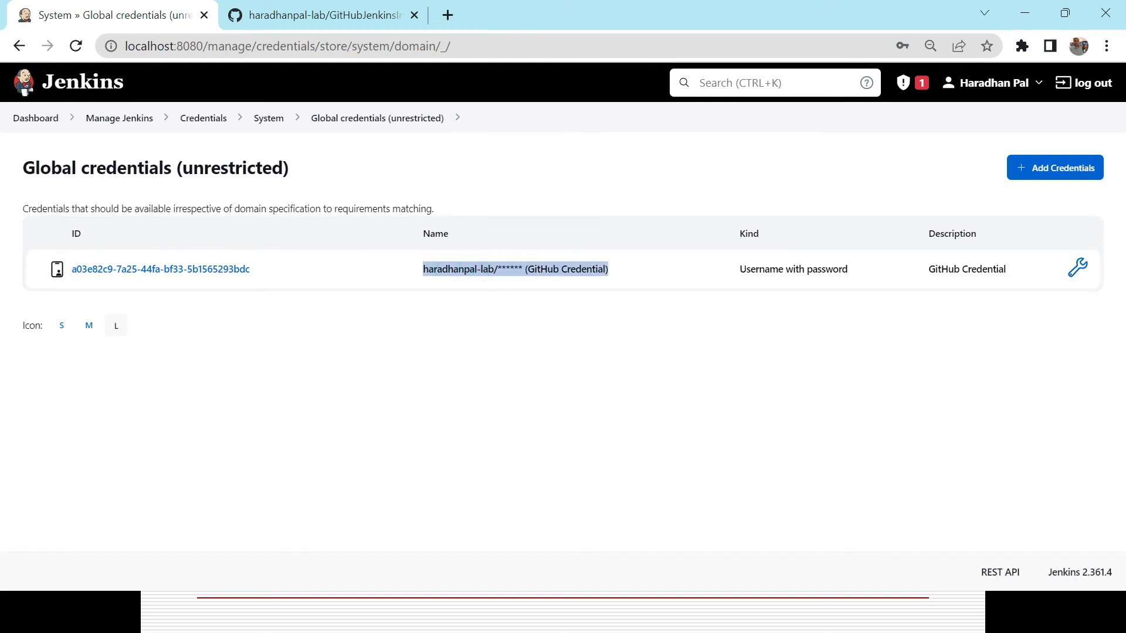
click(516, 270)
triple_click(516, 270)
drag(500, 269, 506, 270)
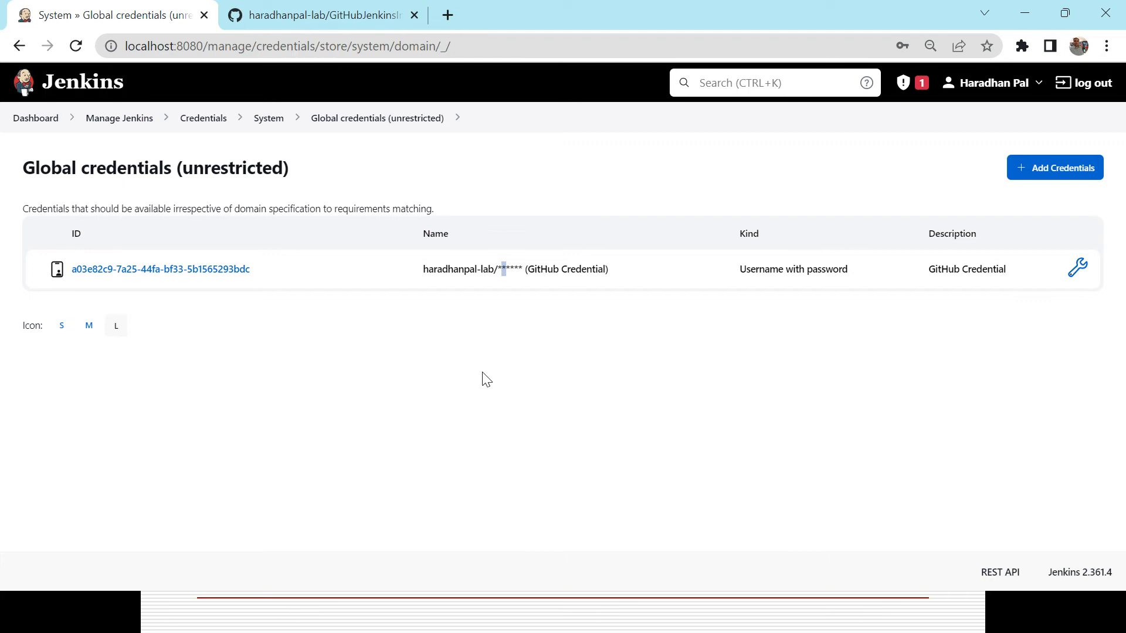
click(1037, 170)
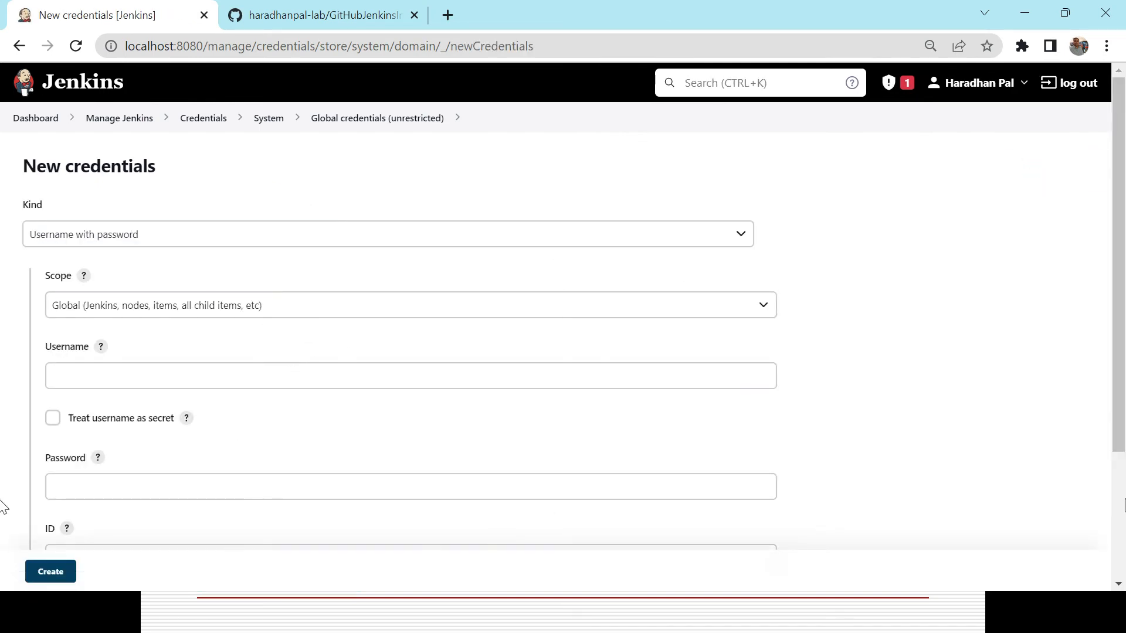
scroll(3, 505, down, 3)
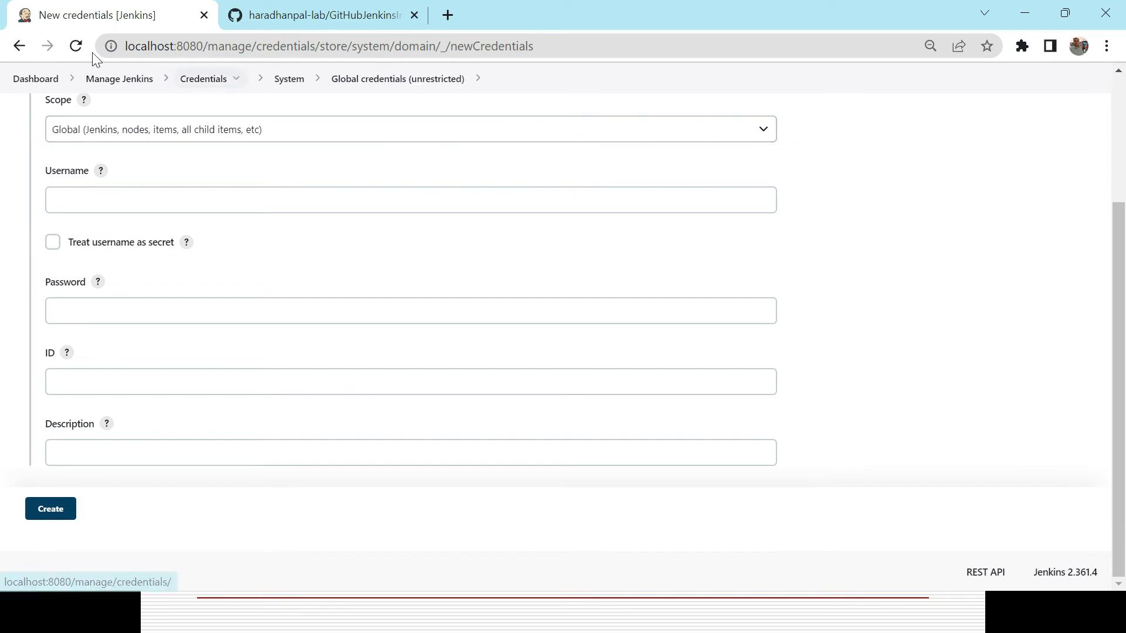
click(20, 47)
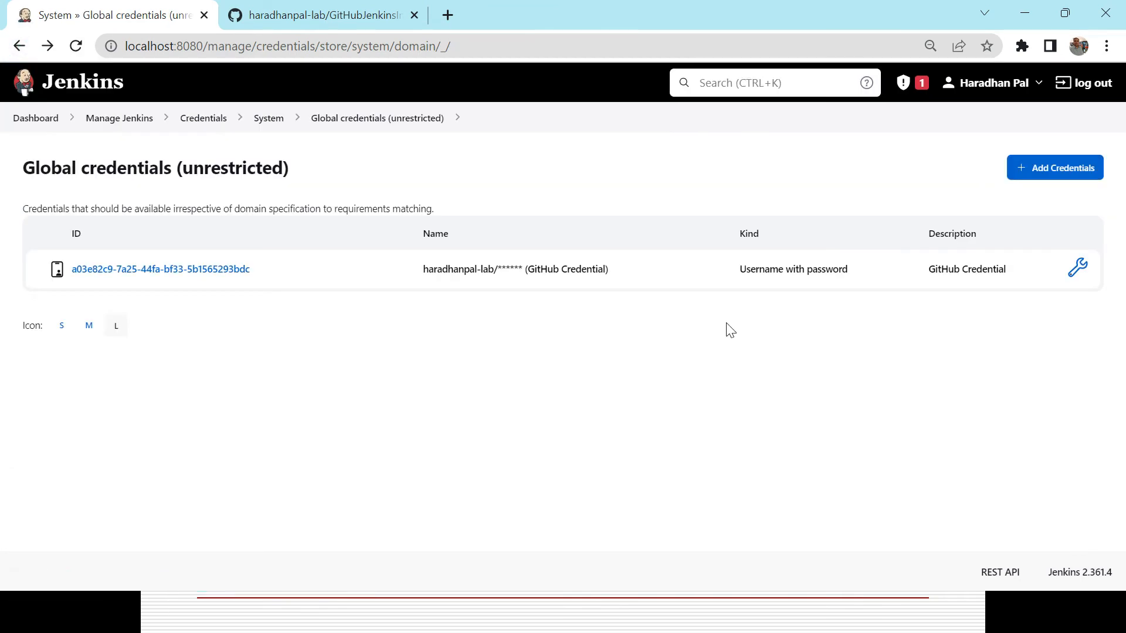
Review the saved credential's update page and return to the dashboard.
click(1078, 273)
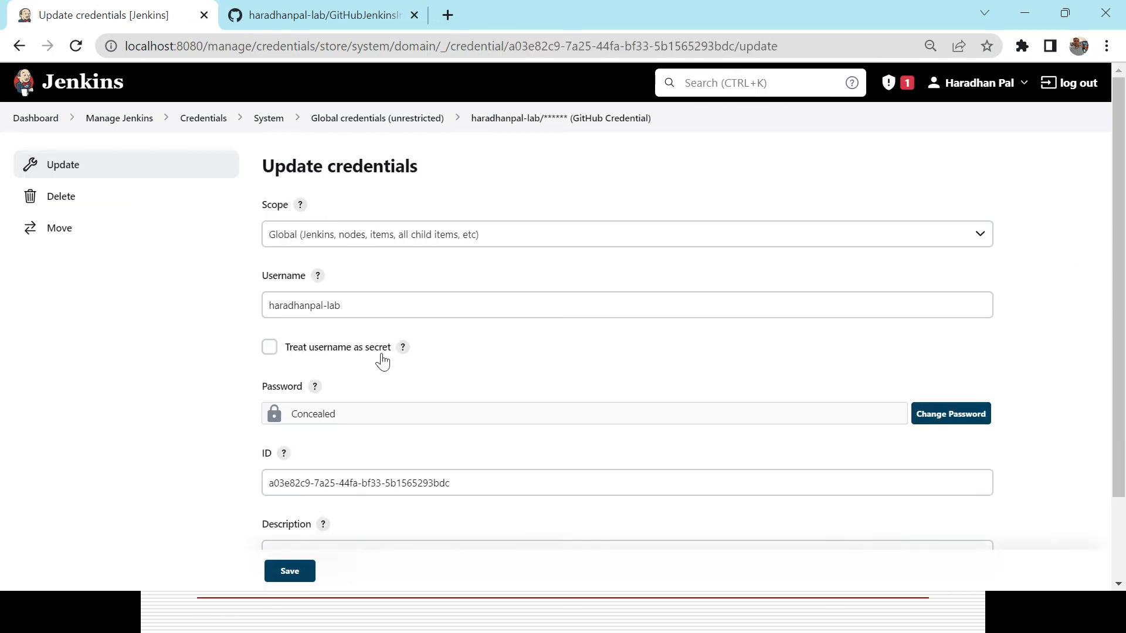
drag(1121, 230, 1124, 184)
click(26, 119)
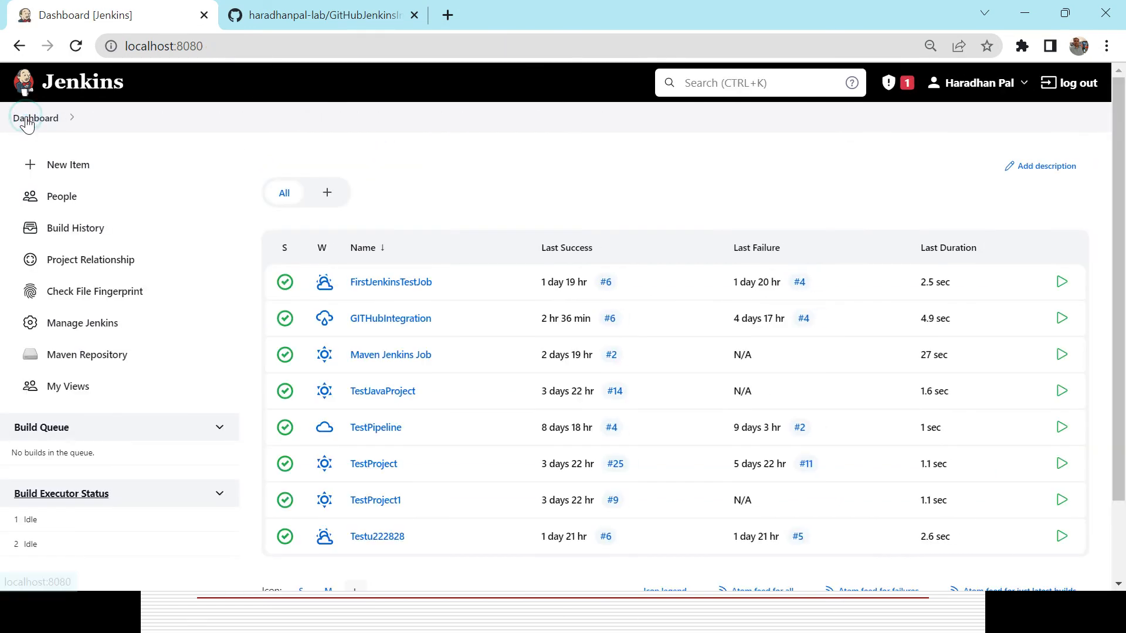
key(alt+Tab)
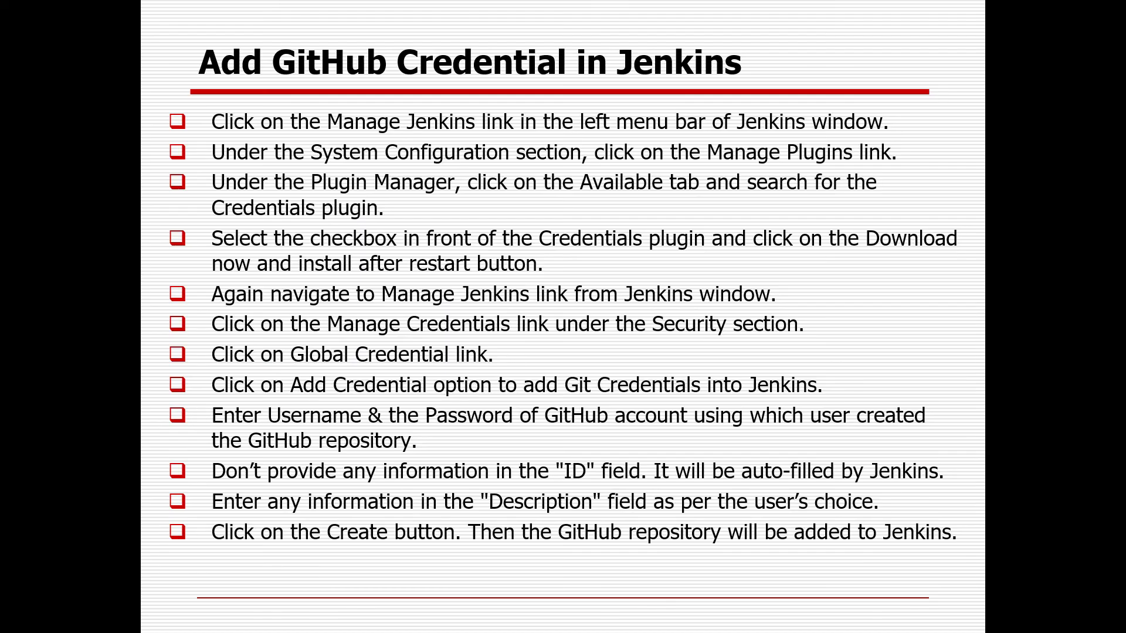
key(Right)
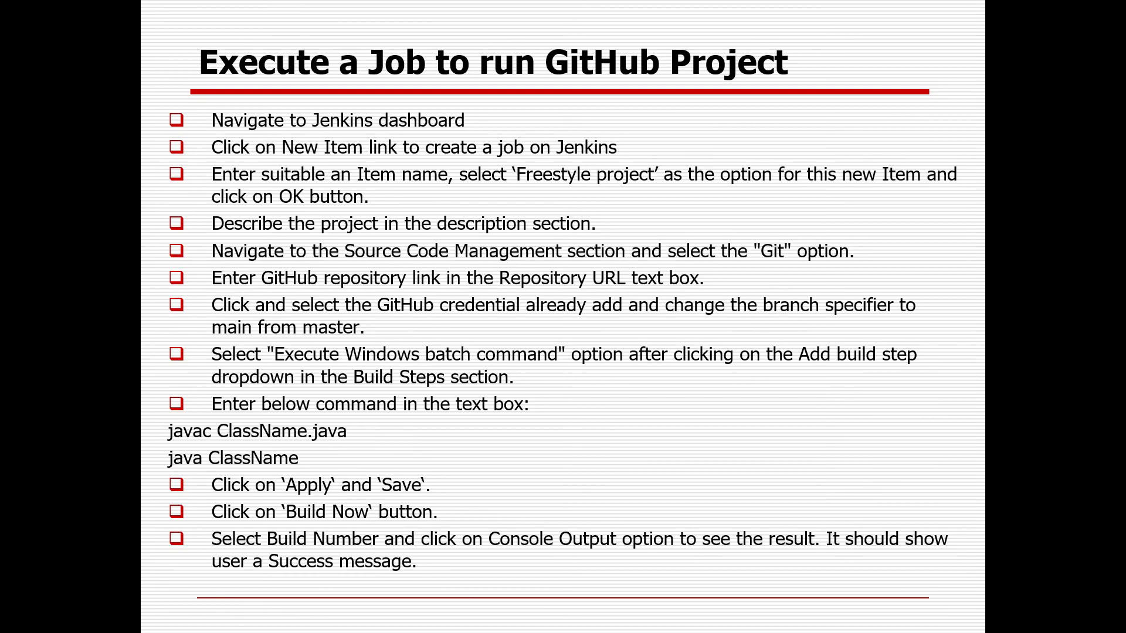
key(alt+Tab)
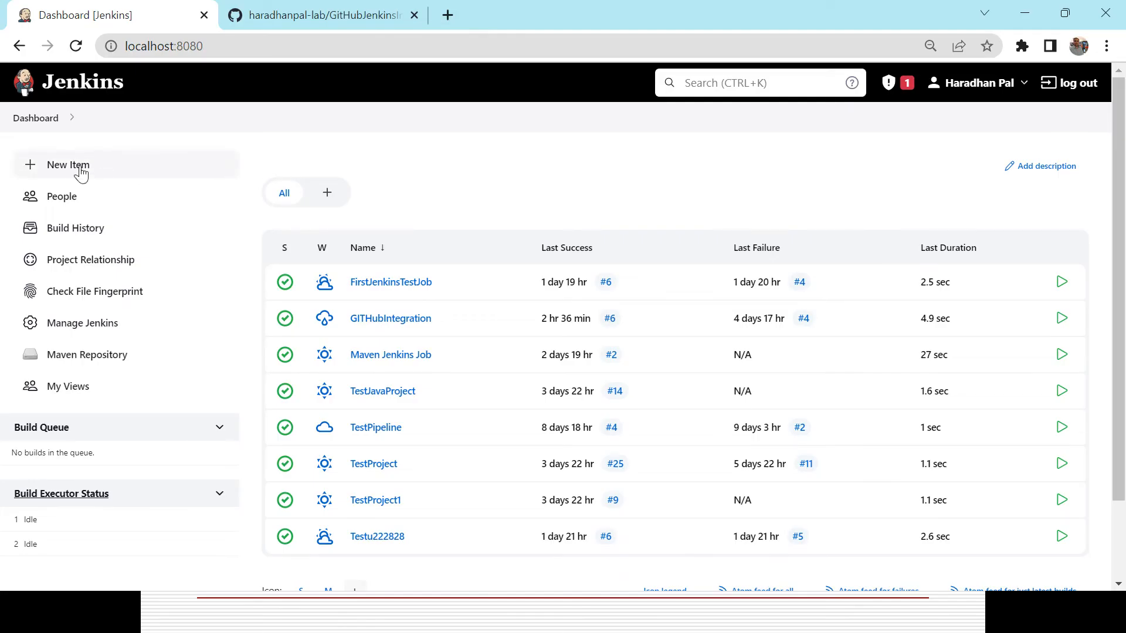
Create a new Freestyle project item named GitHubJenkinsIntegrationProject.
click(79, 172)
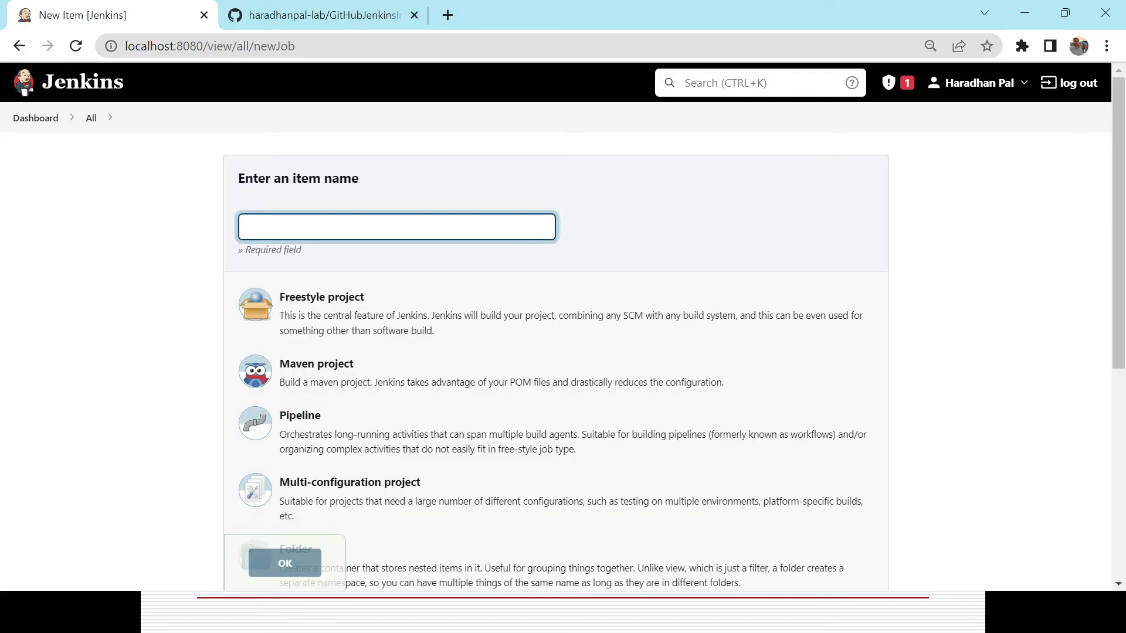
click(306, 222)
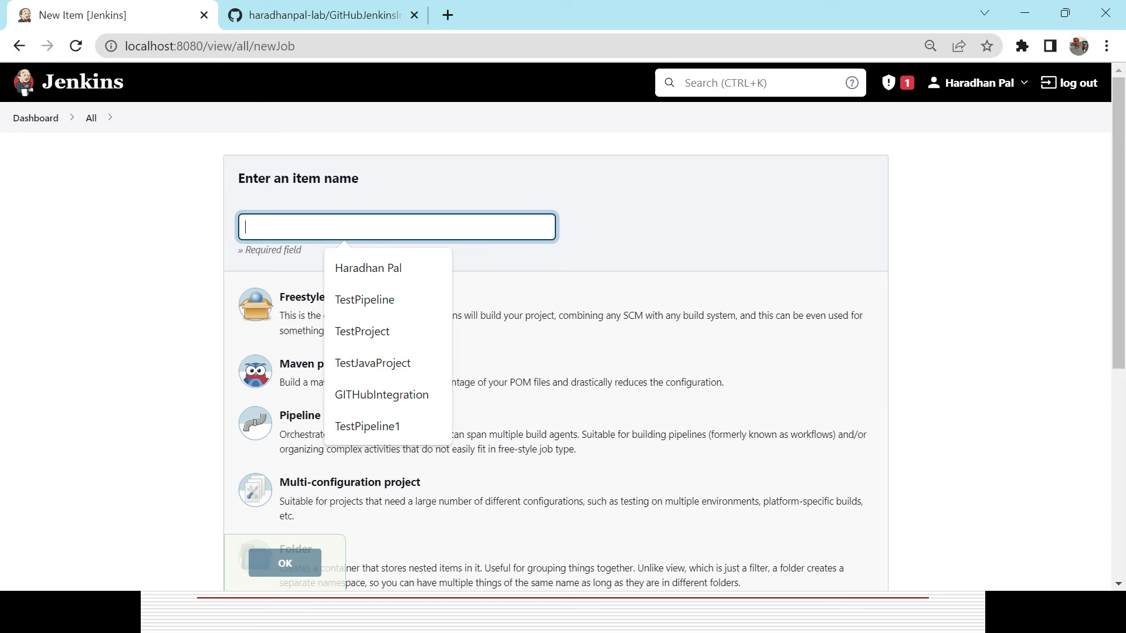
text(Gi)
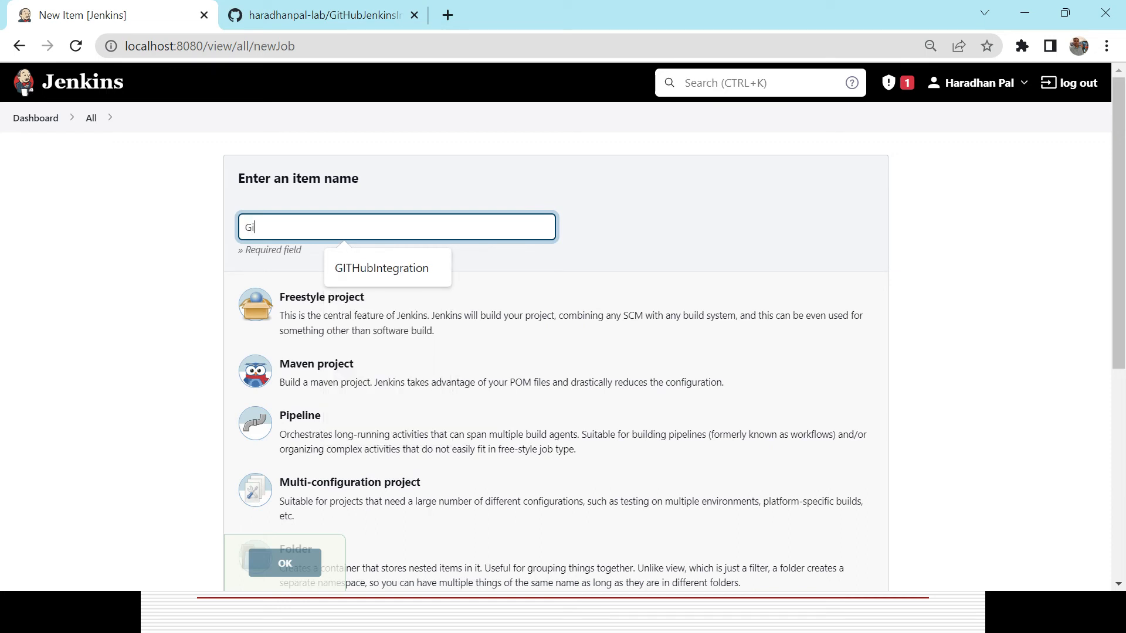
text(tHubJenki)
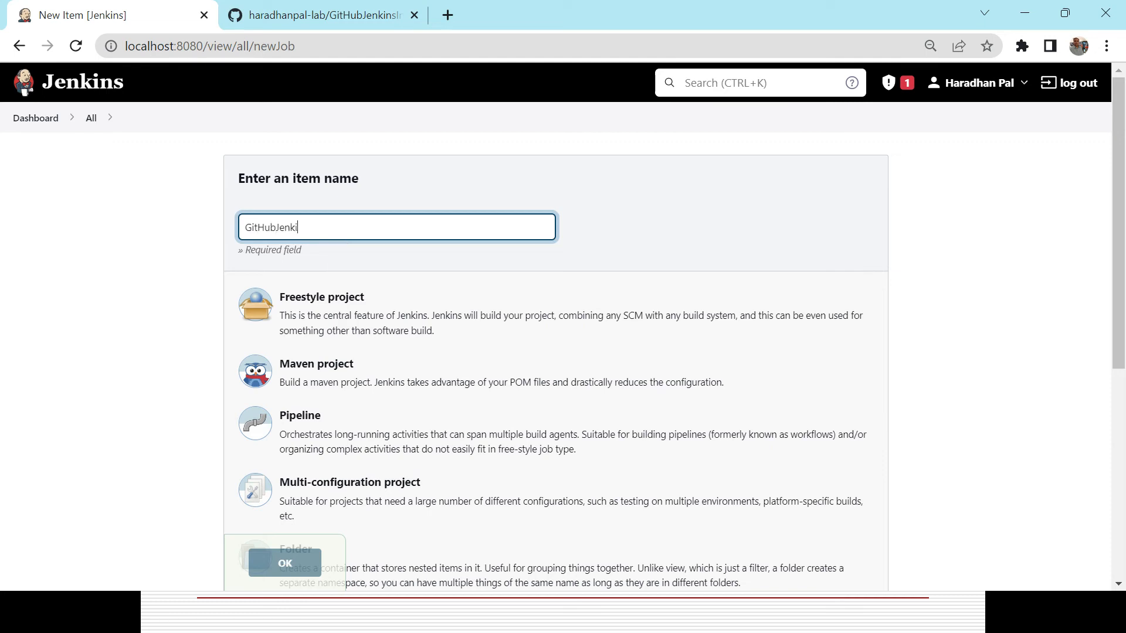
text(nsIntegrationProject)
click(352, 307)
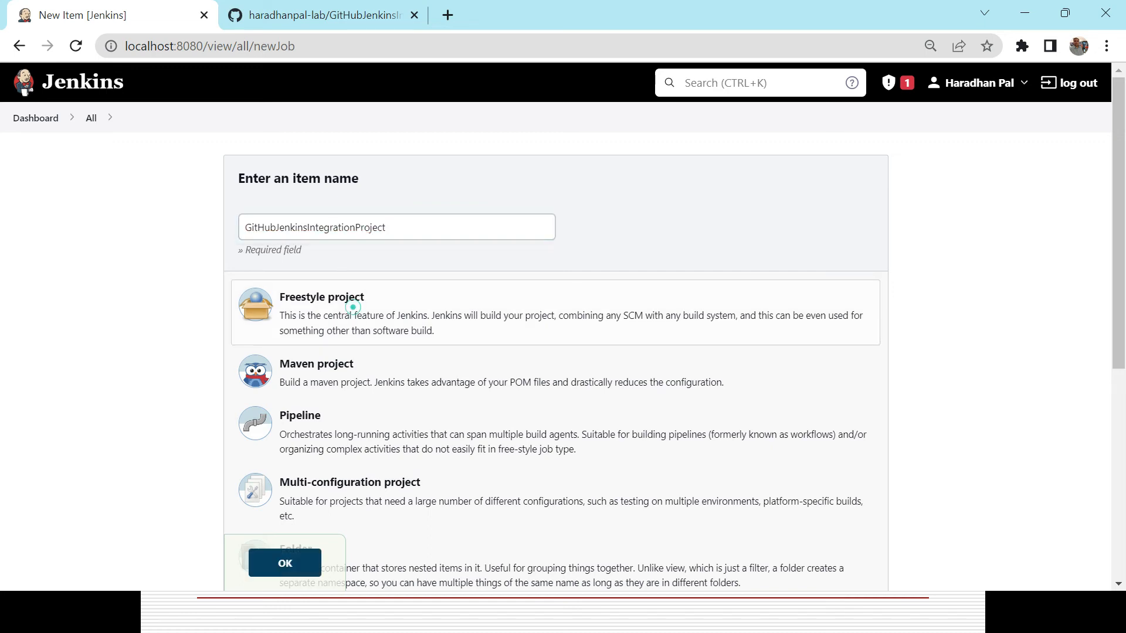
click(290, 567)
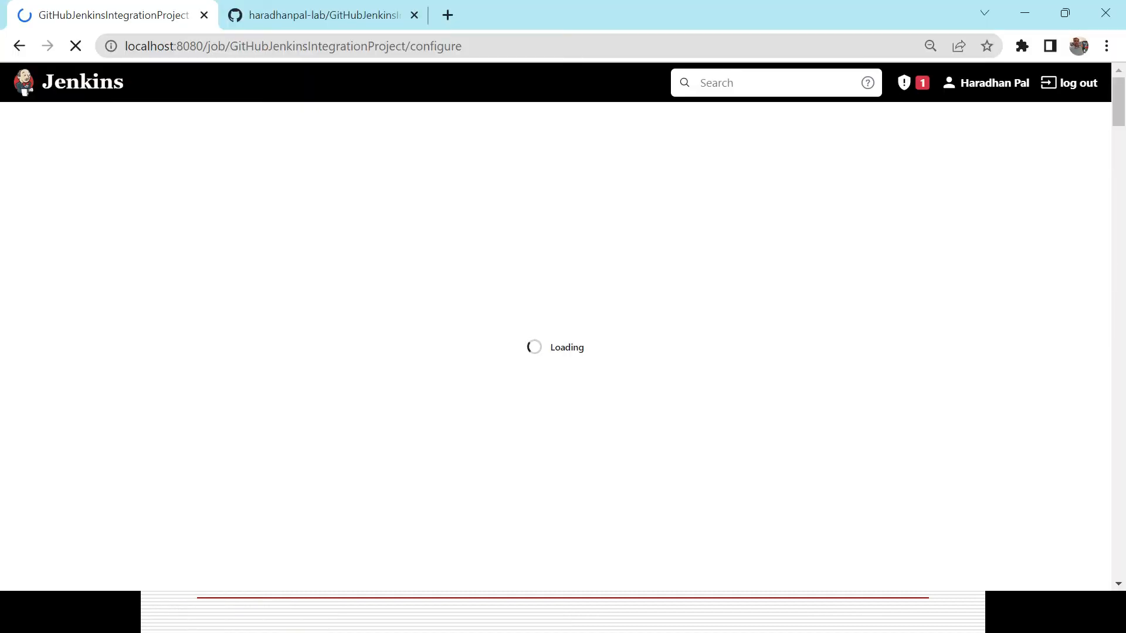
Set the project description to This project created for validating GitHub Jenkins integration.
click(420, 269)
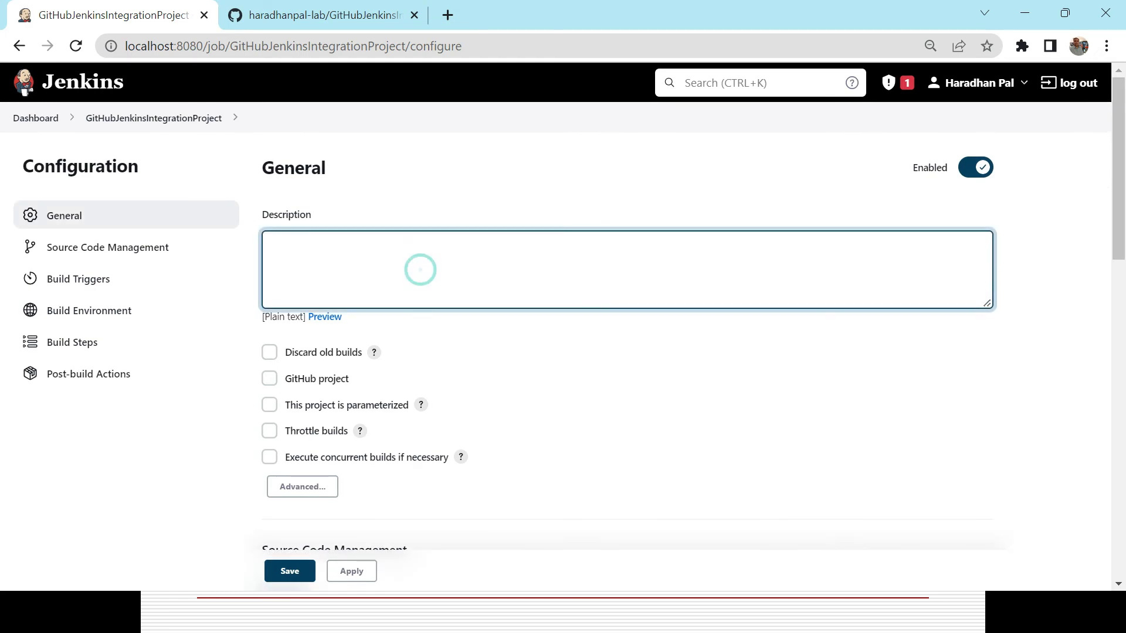
text(This project created for validating)
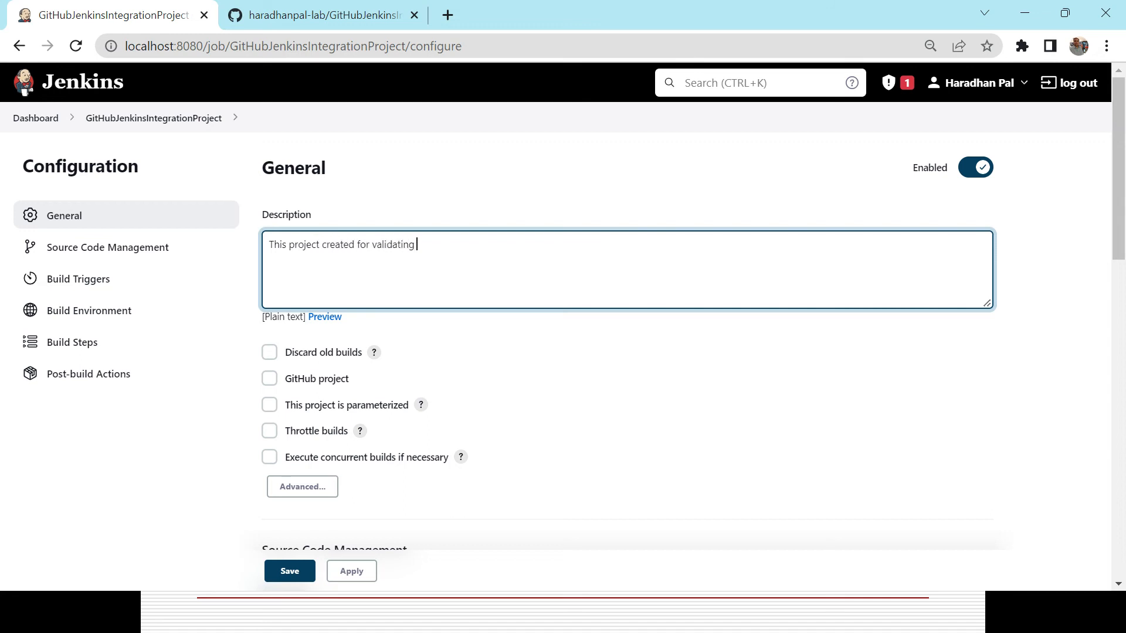
text( GitHub Jenkins integration)
Choose Git as the project's source code management.
drag(1122, 215, 1122, 296)
drag(1122, 331, 1122, 345)
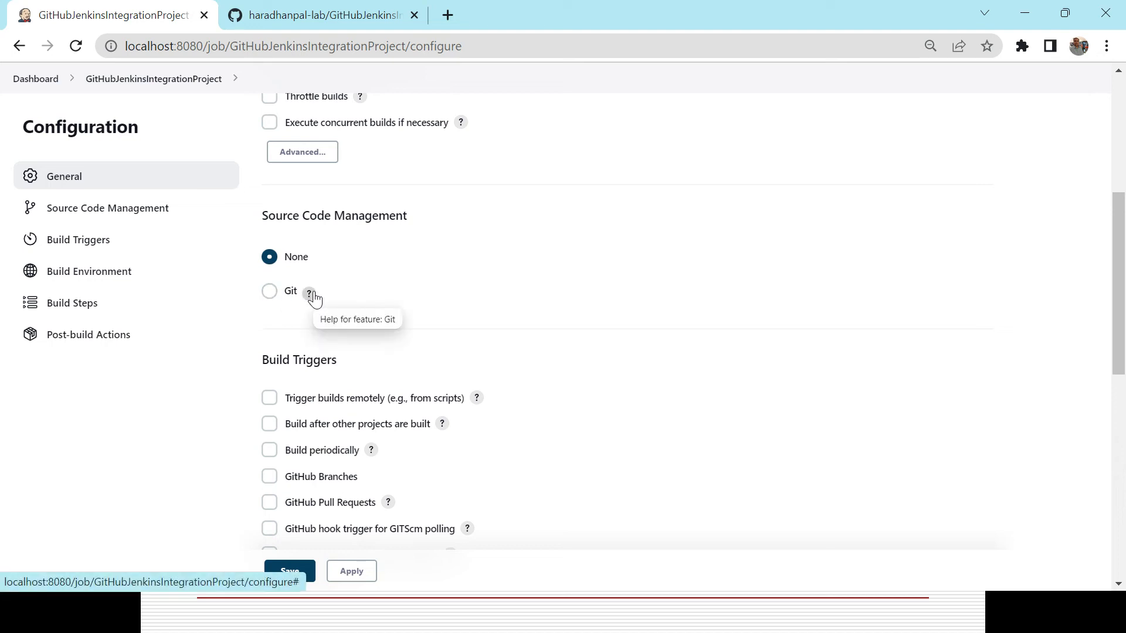
click(270, 292)
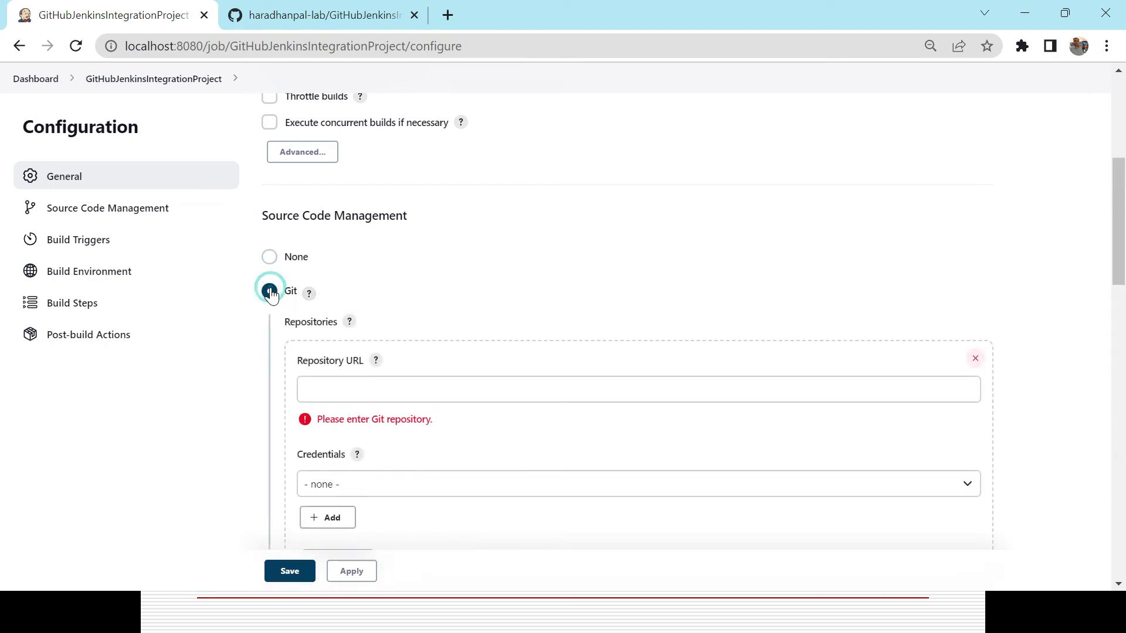
Set the repository URL to the GitHubJenkinsIntegration repository's .git address and choose the GitHub Credential credentials.
scroll(1121, 246, down, 1)
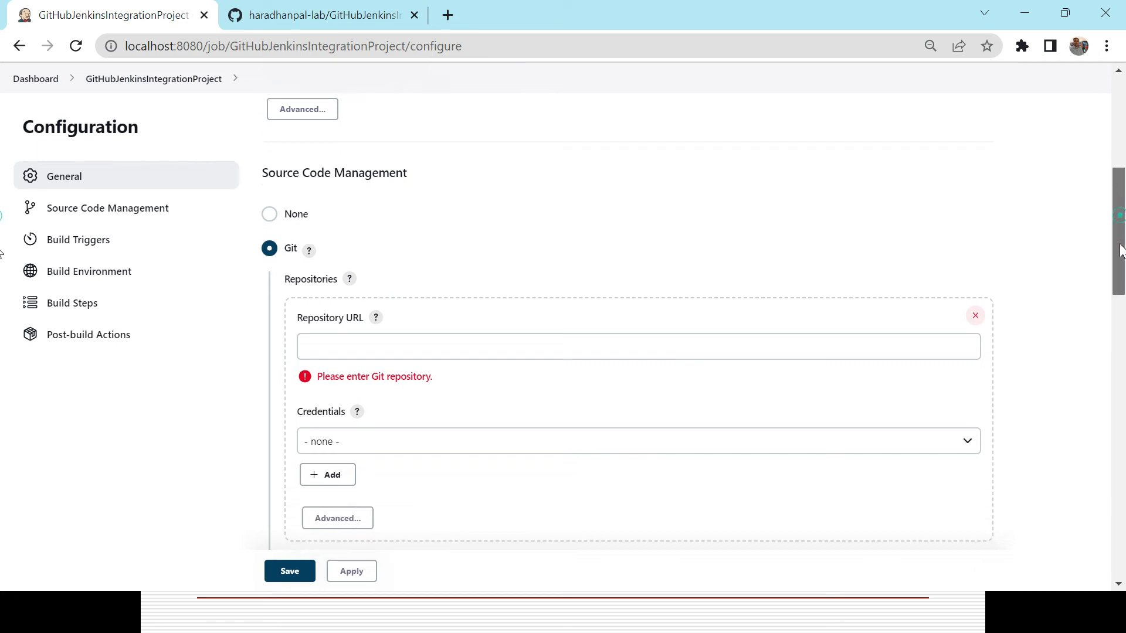
scroll(1121, 246, down, 3)
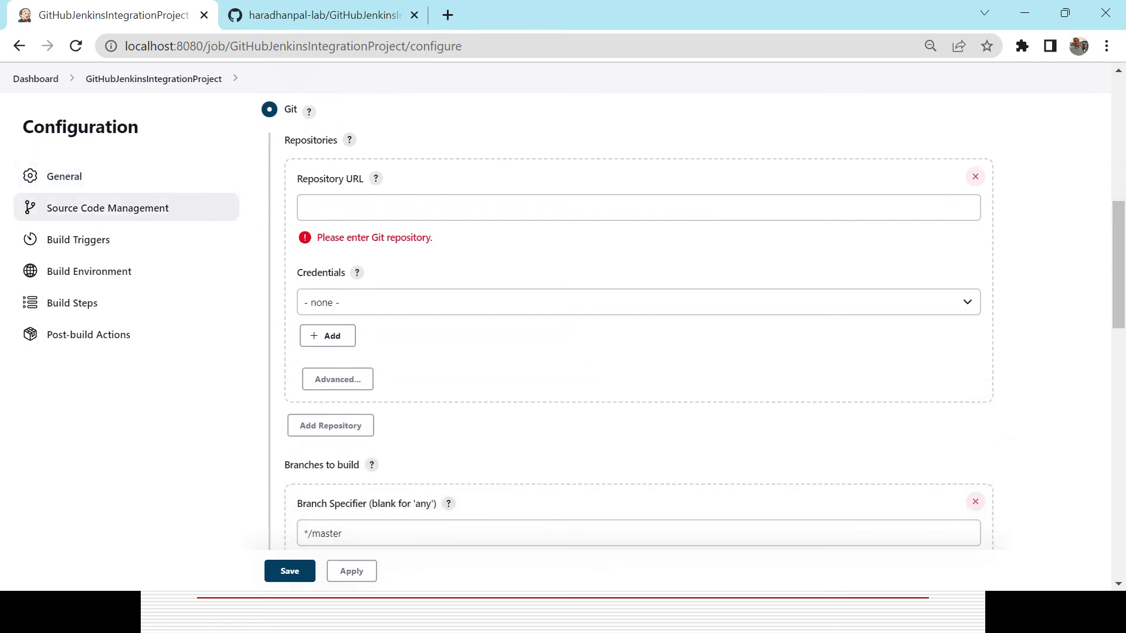
click(962, 202)
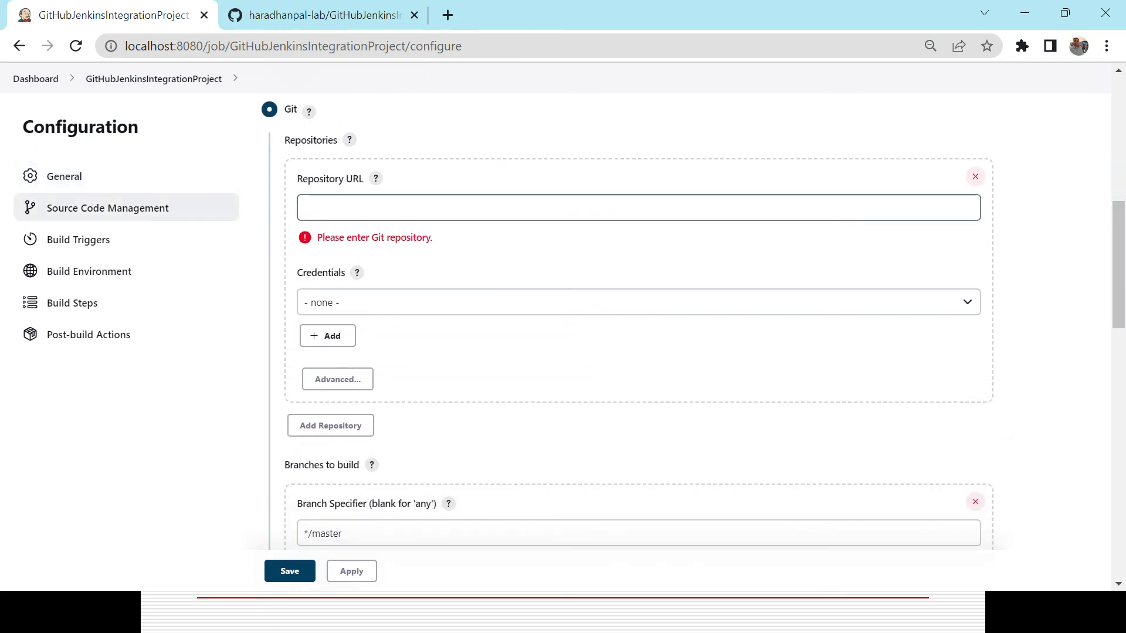
click(375, 178)
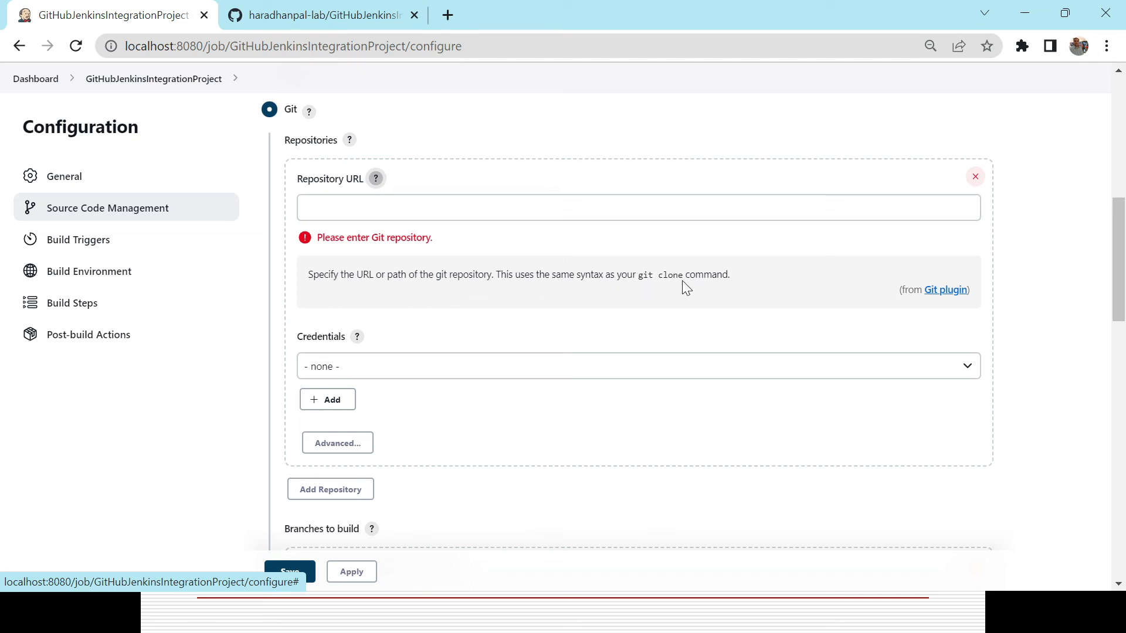
key(alt+Tab)
key(alt+Tab)
key(ctrl+a)
key(ctrl+c)
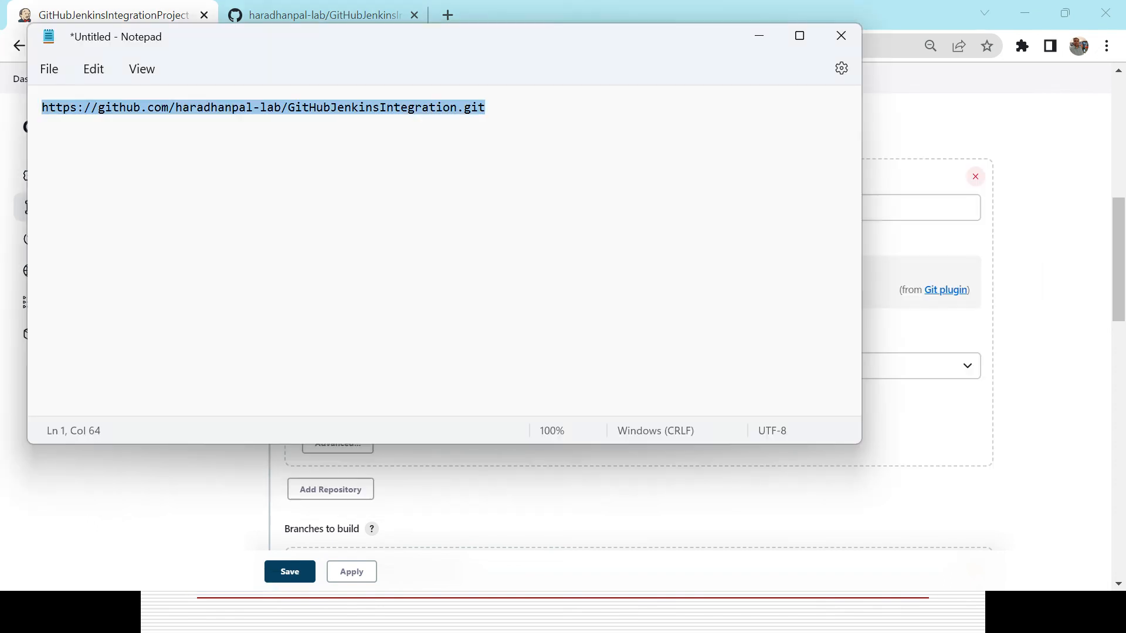
key(alt+Tab)
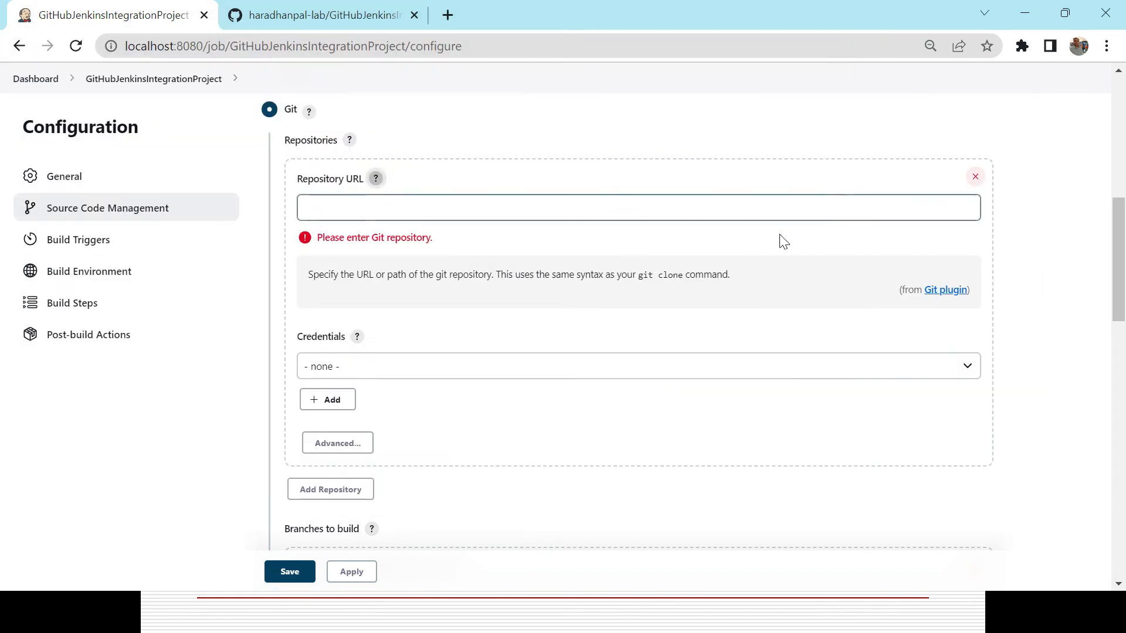
click(376, 178)
click(365, 205)
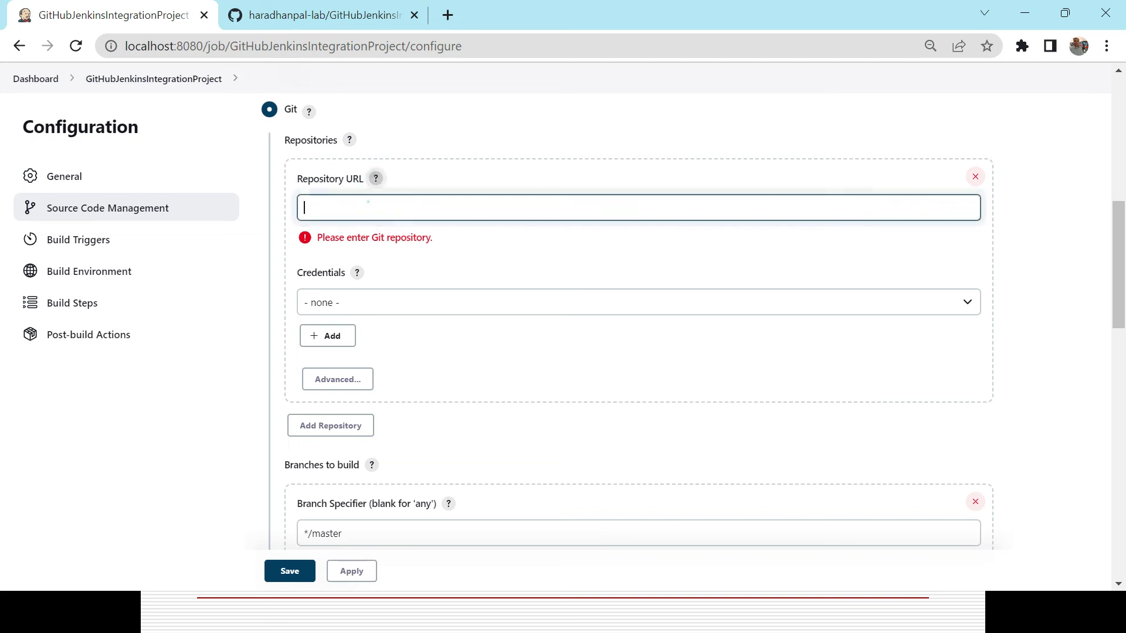
key(ctrl+v)
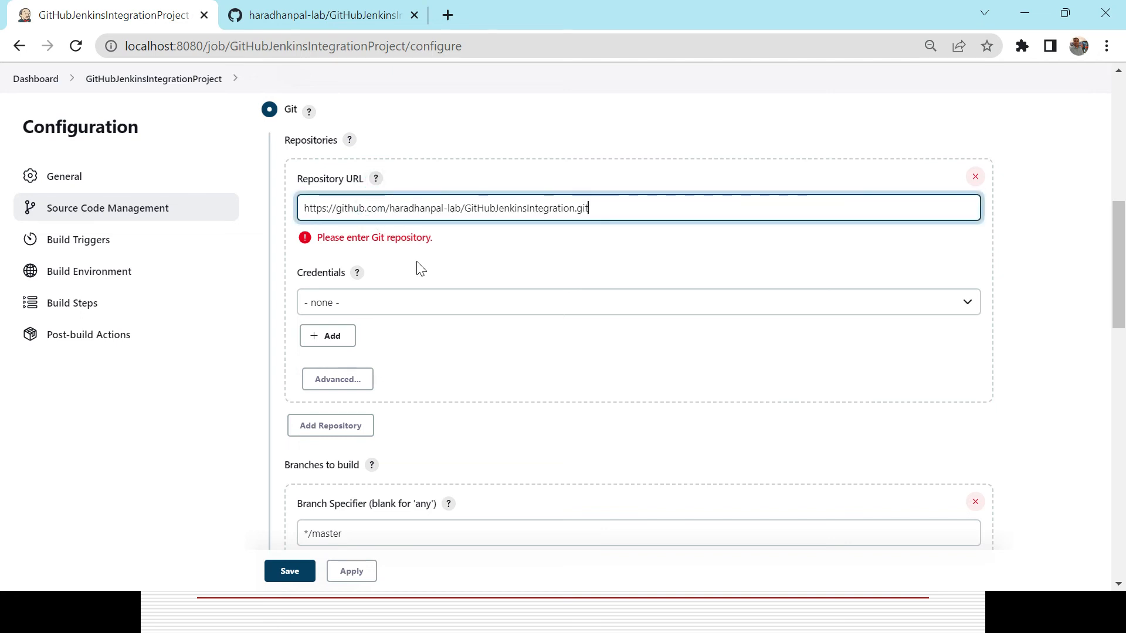
click(409, 303)
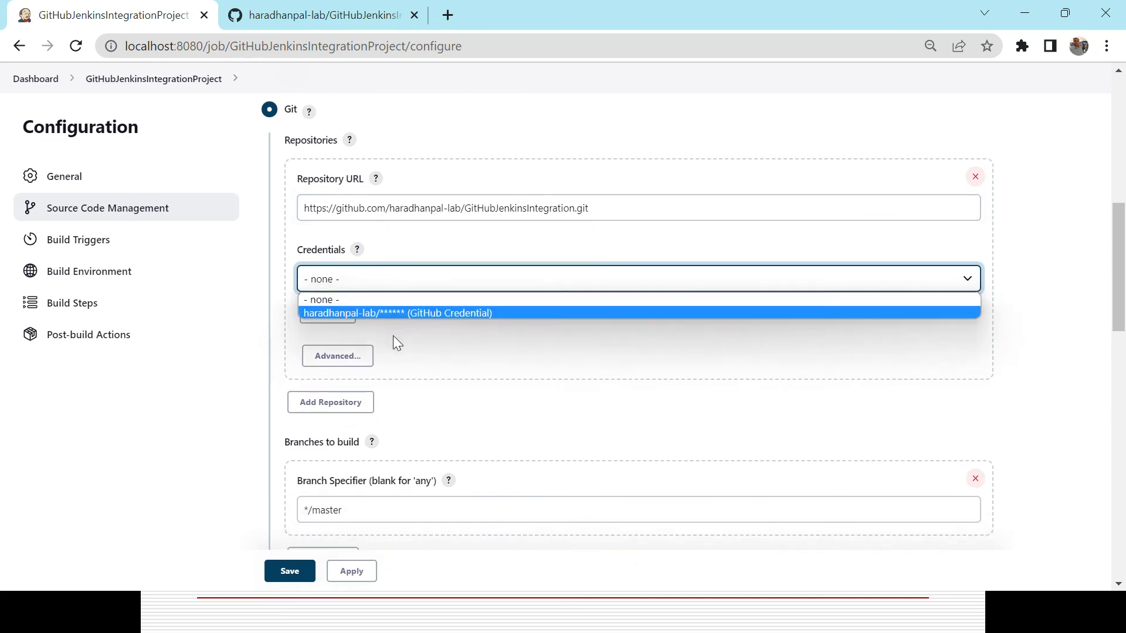
click(403, 315)
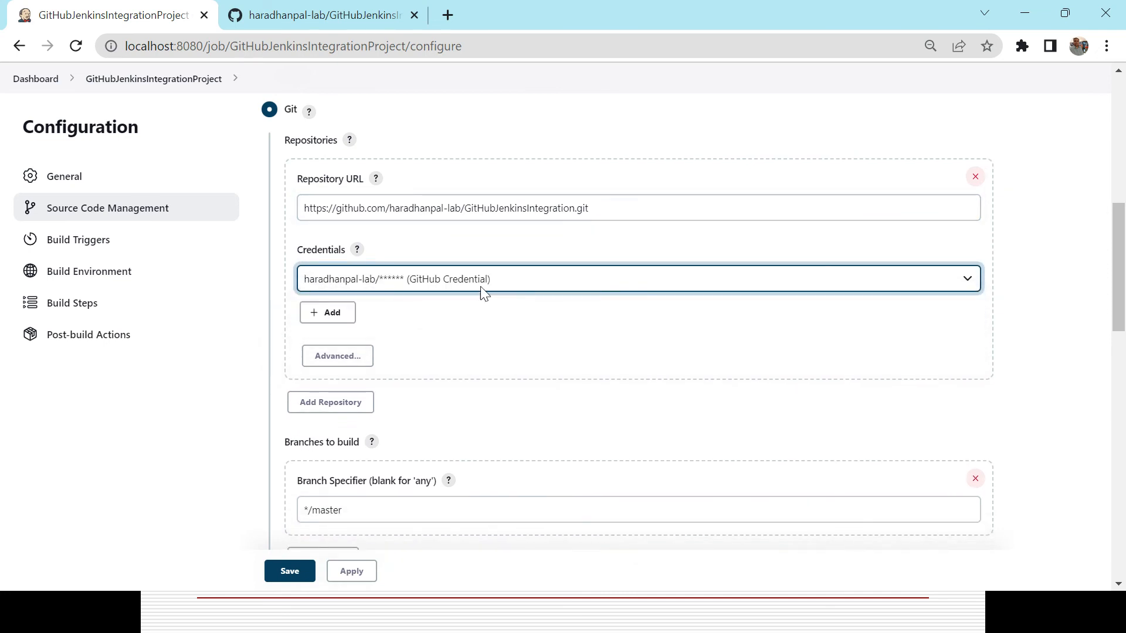
click(328, 314)
click(340, 336)
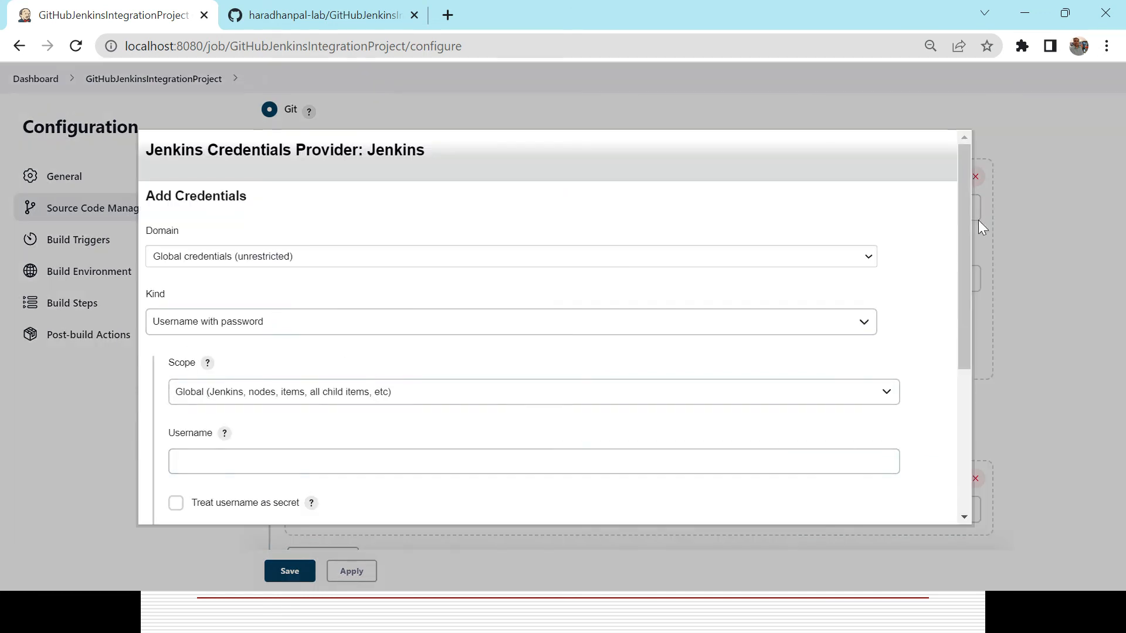
drag(964, 255, 984, 425)
click(230, 508)
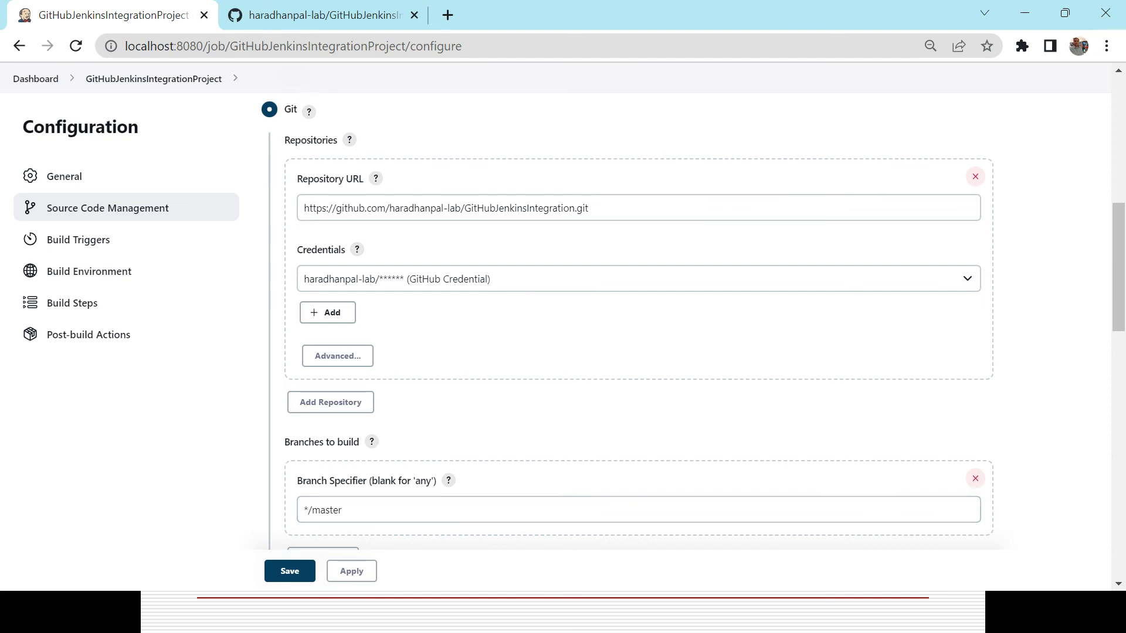
Change the branch specifier to */main to match the GitHub repository's branch.
click(331, 18)
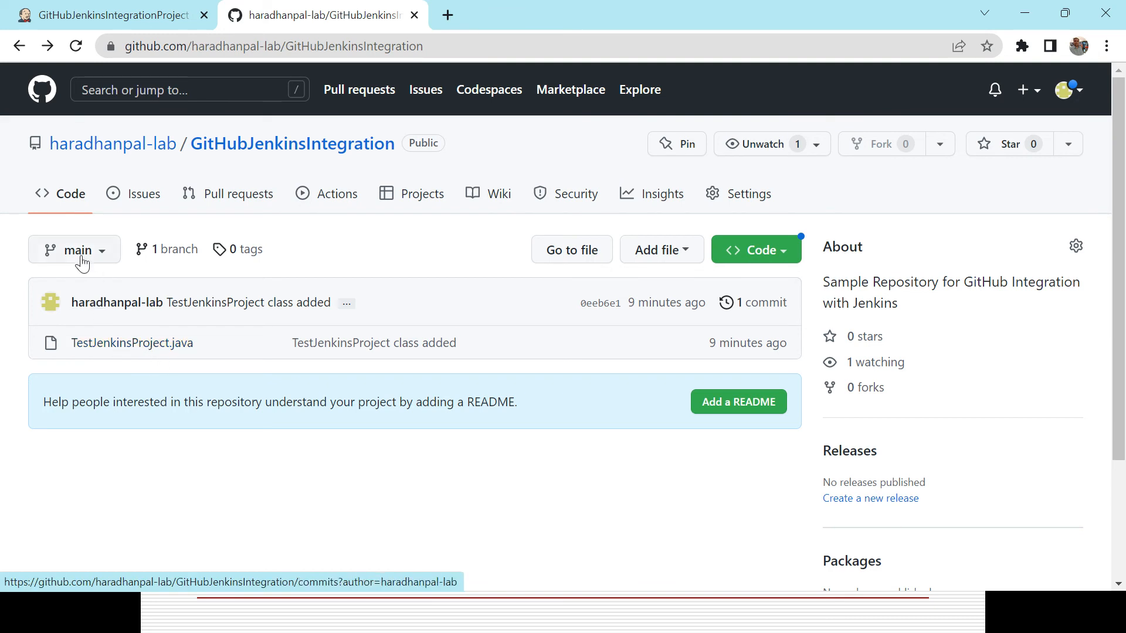
key(alt+Tab)
key(alt+Tab)
key(alt+Tab)
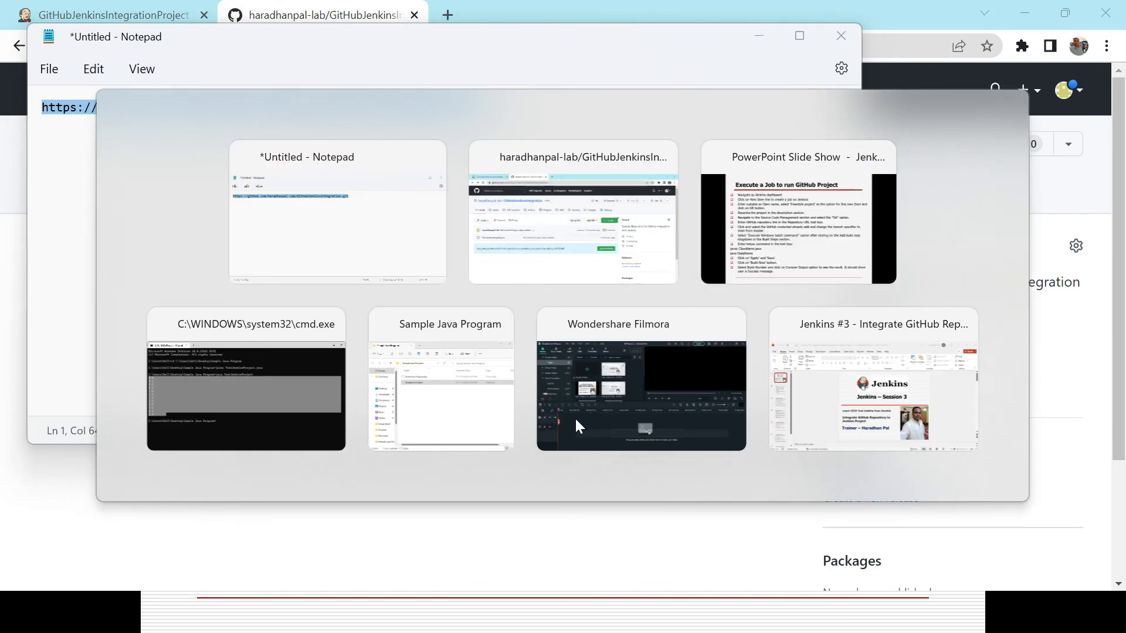
key(alt+Tab)
key(alt+Tab)
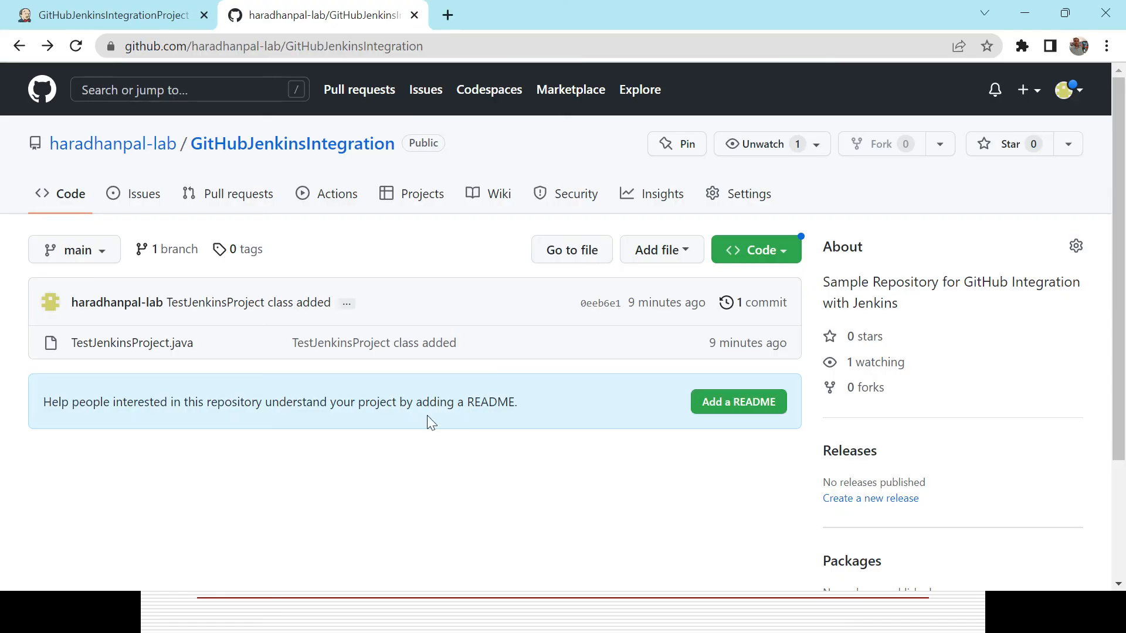
click(142, 21)
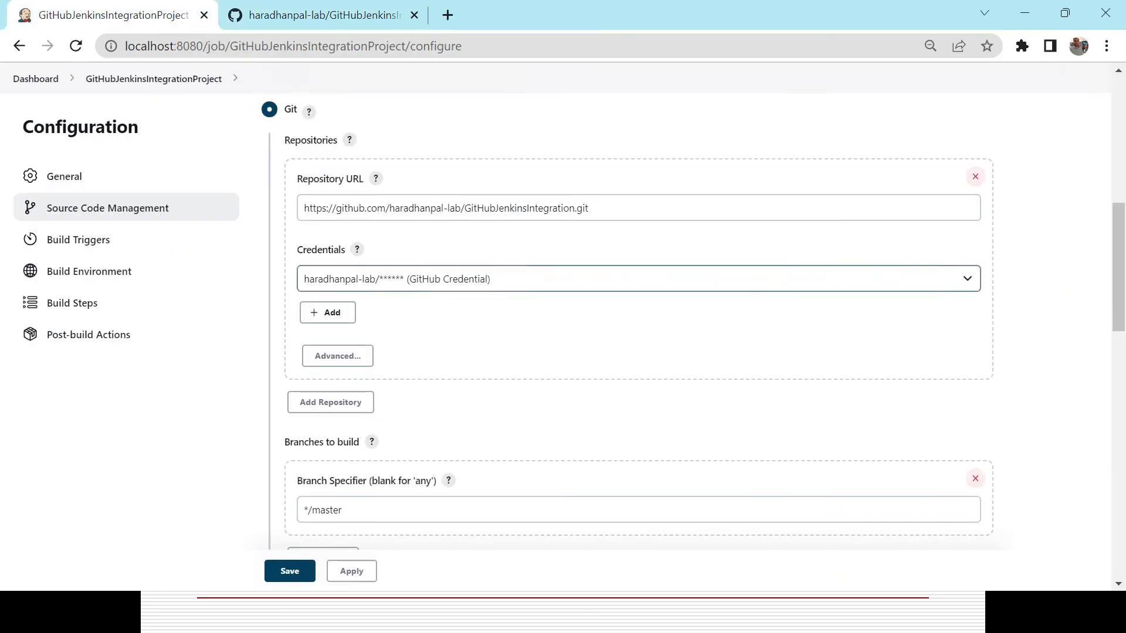
click(359, 518)
key(BackSpace)
key(BackSpace)
key(BackSpace)
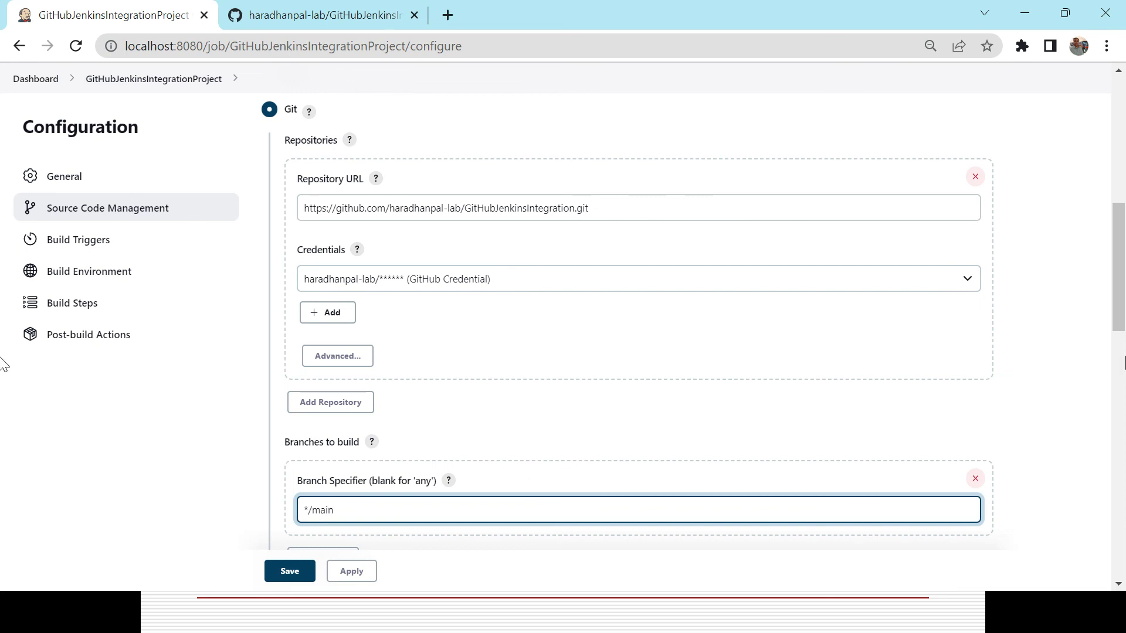
Add an Execute Windows batch command build step.
drag(1118, 299, 1122, 546)
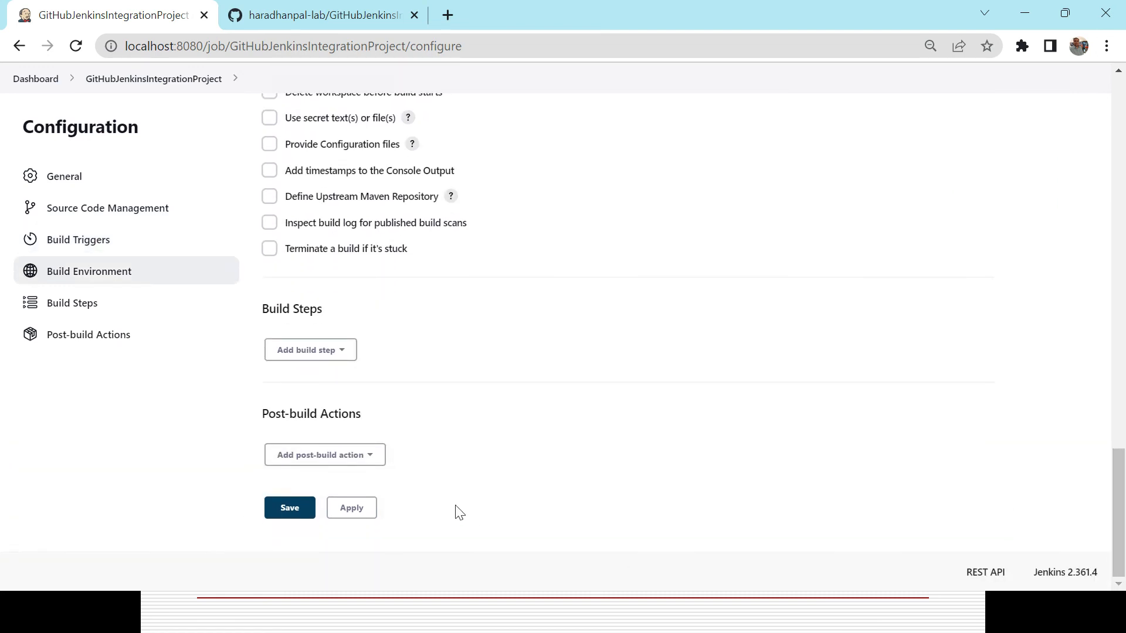
click(346, 355)
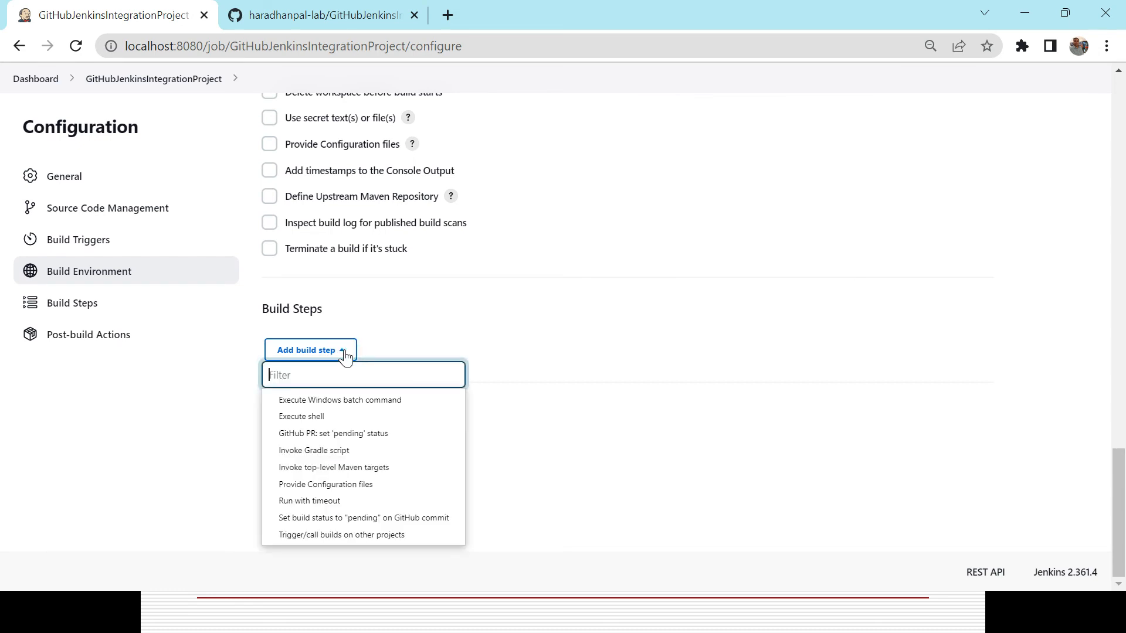
click(340, 404)
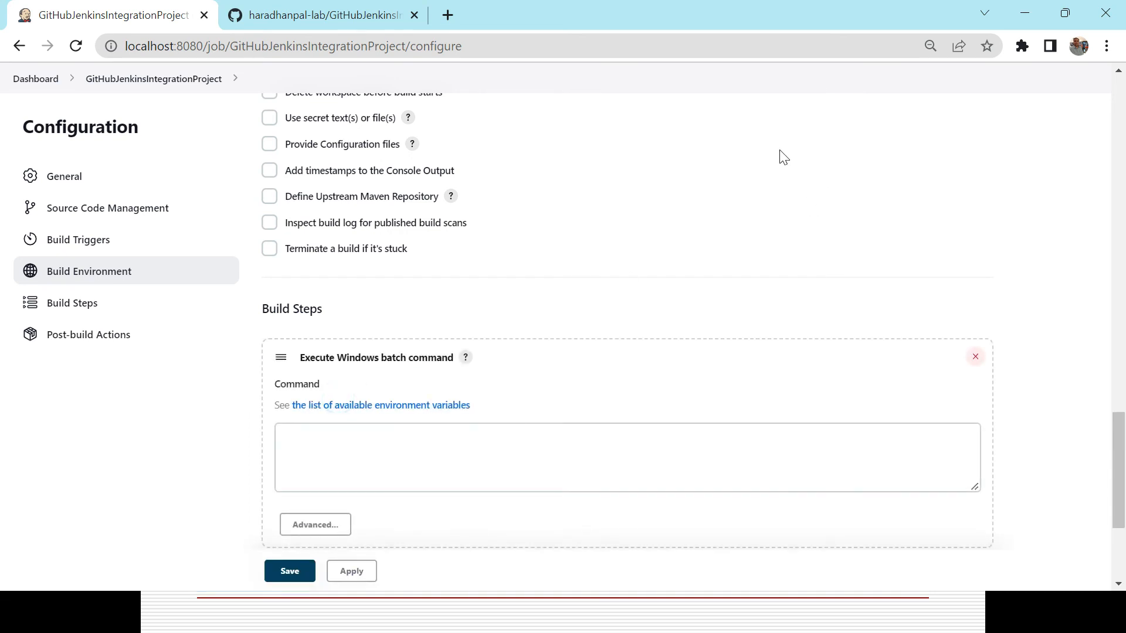
Enter javac TestJenkinsProject.java as the batch command, copied from the command prompt.
click(341, 22)
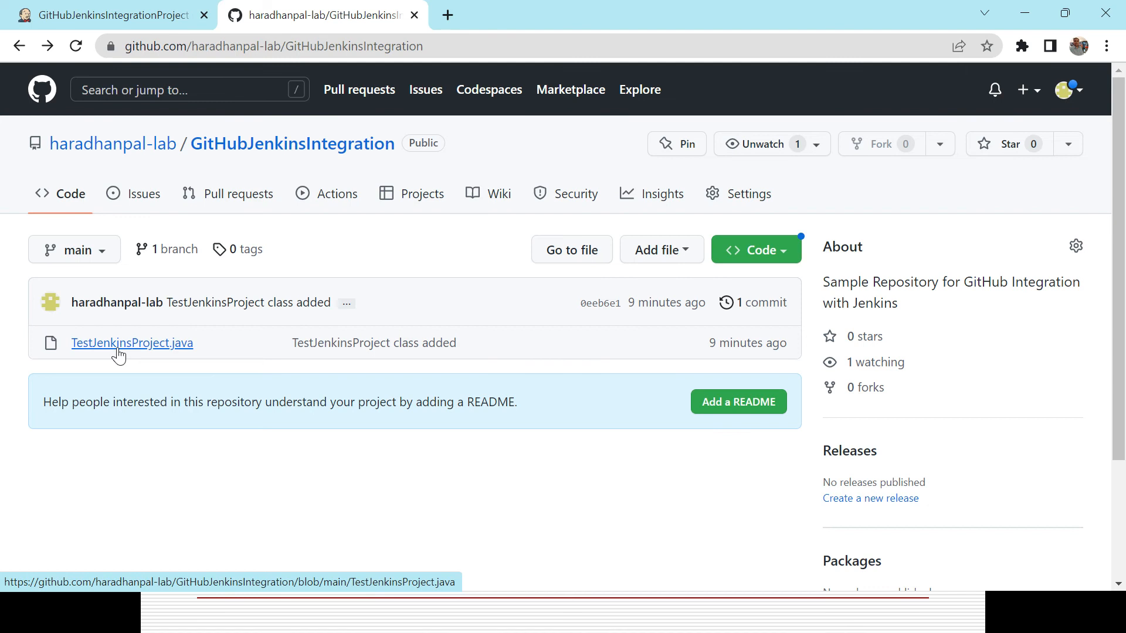
click(166, 8)
key(alt+Tab)
key(alt+Tab)
key(alt+Tab)
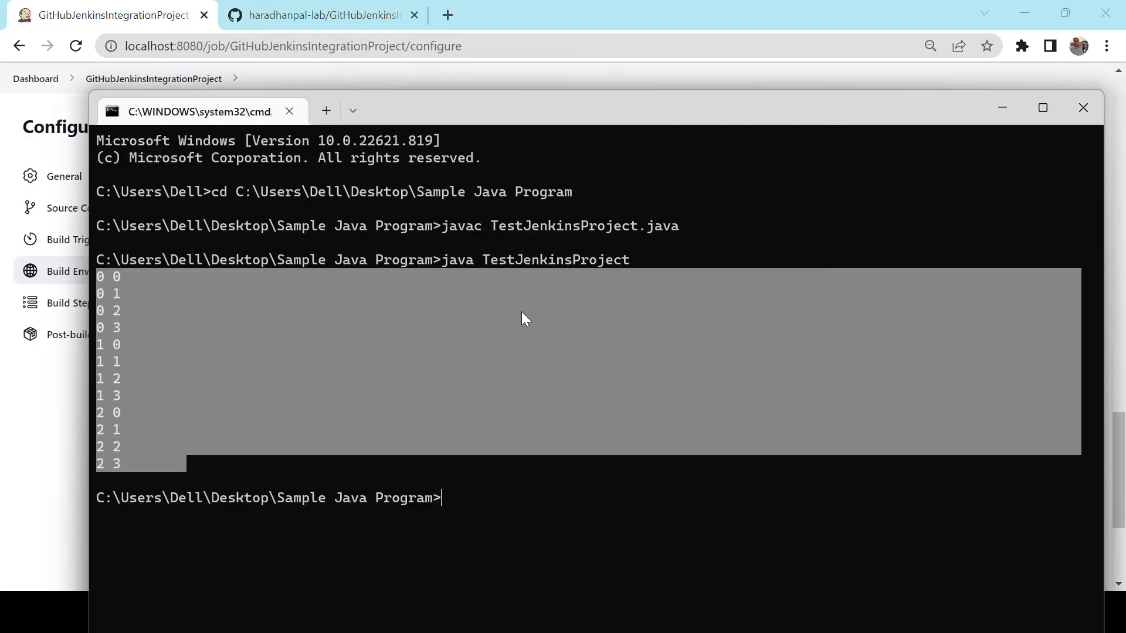
click(522, 311)
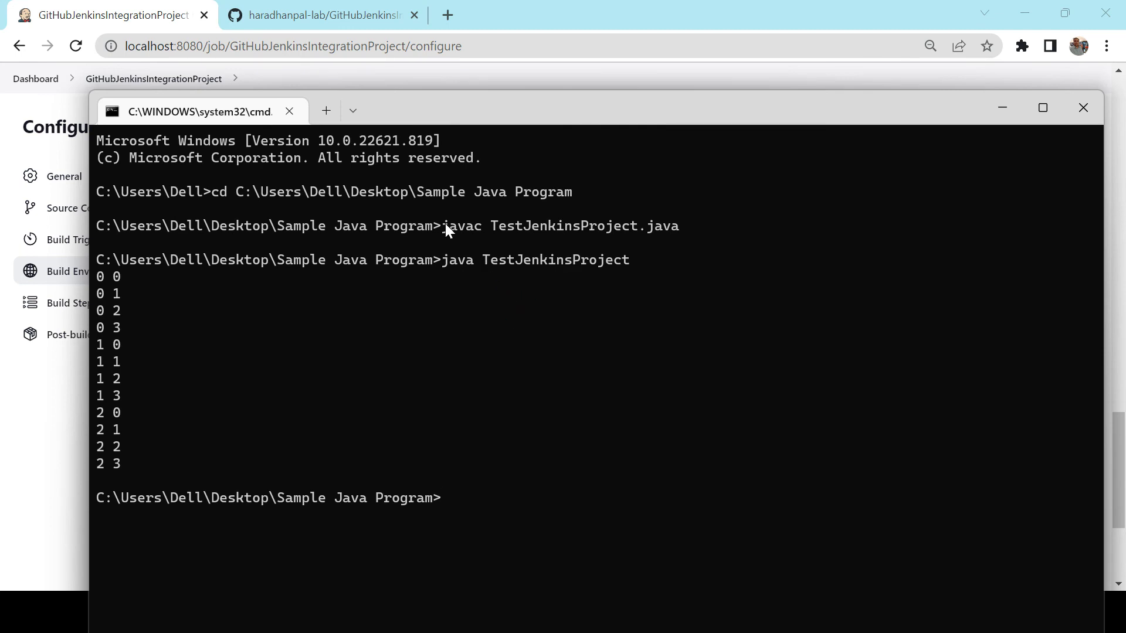
drag(443, 224, 672, 230)
key(ctrl+c)
key(alt+Tab)
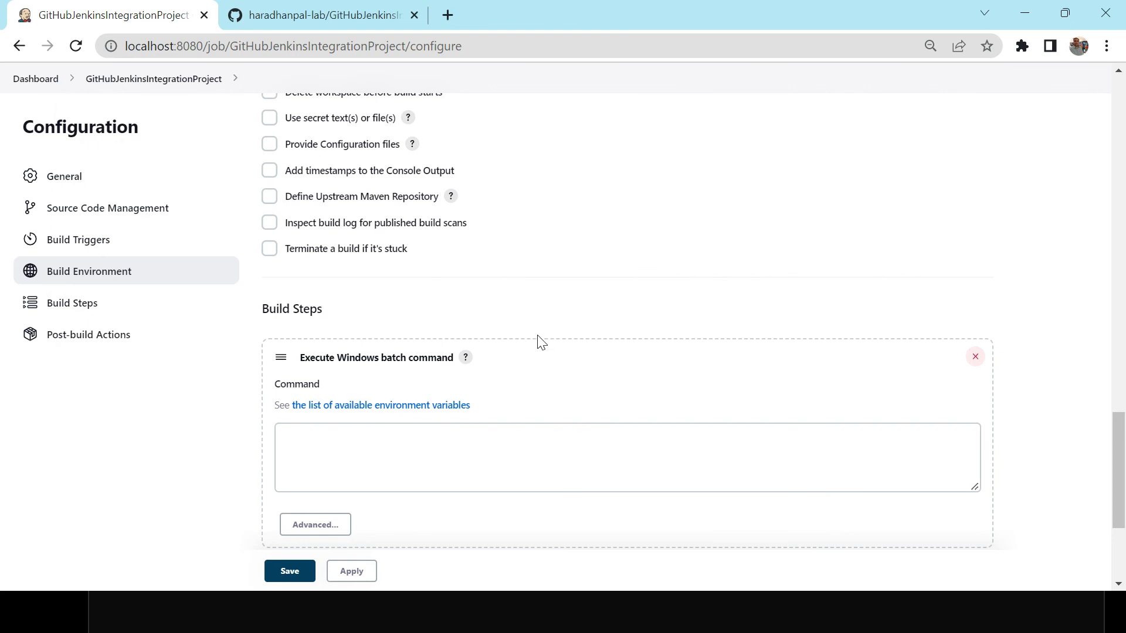
click(445, 471)
key(ctrl+v)
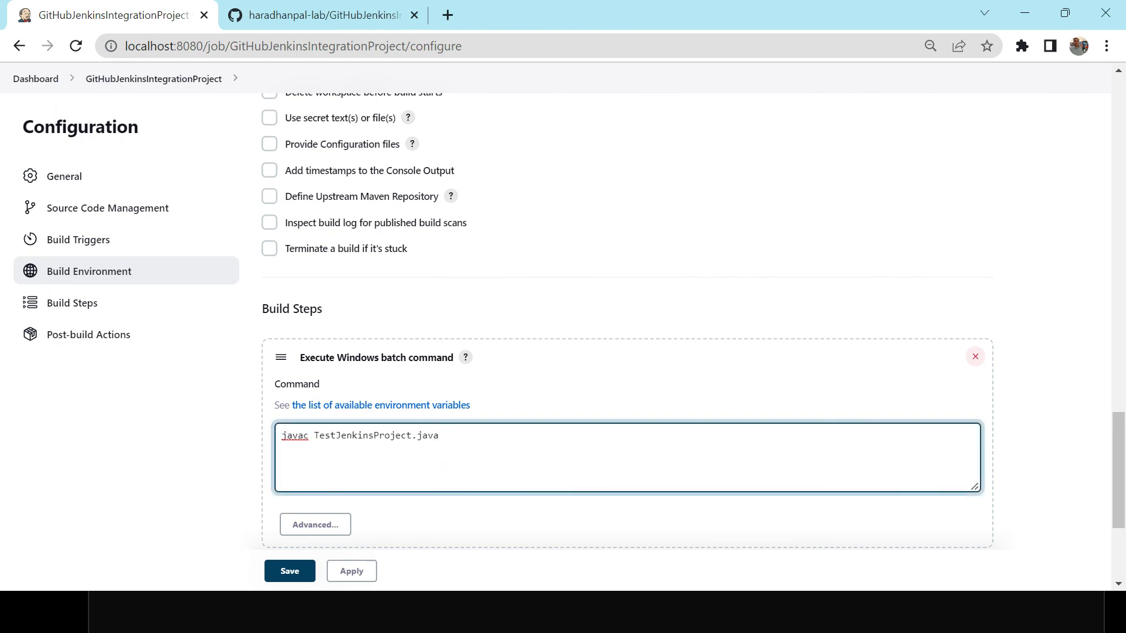
Add java TestJenkinsProject as a second line of the batch command.
key(alt+Tab)
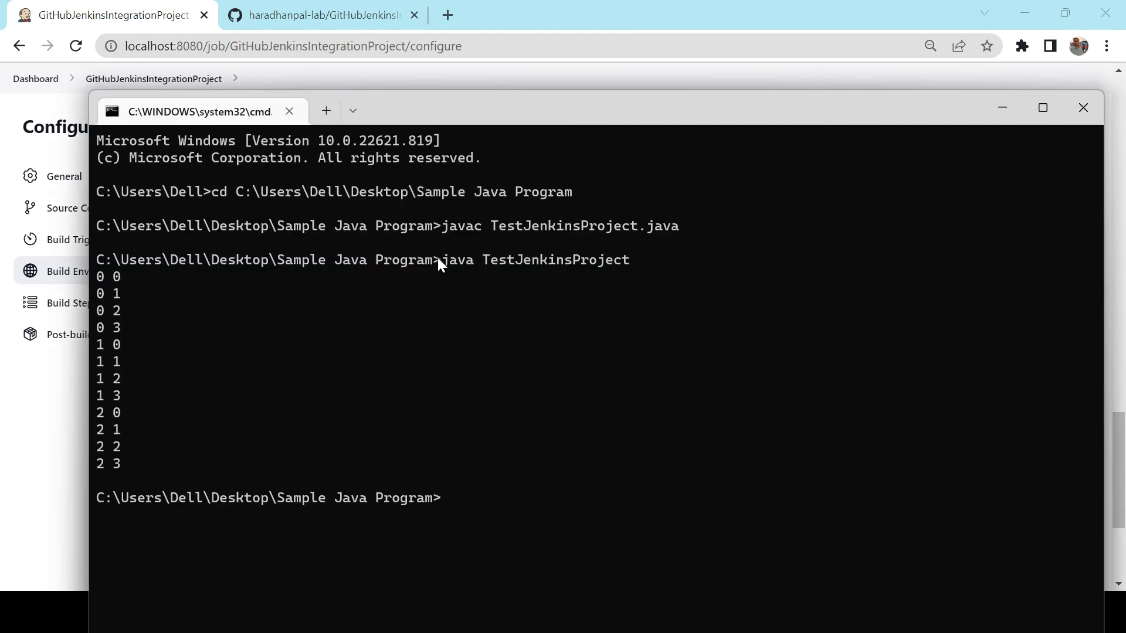
drag(443, 261, 620, 263)
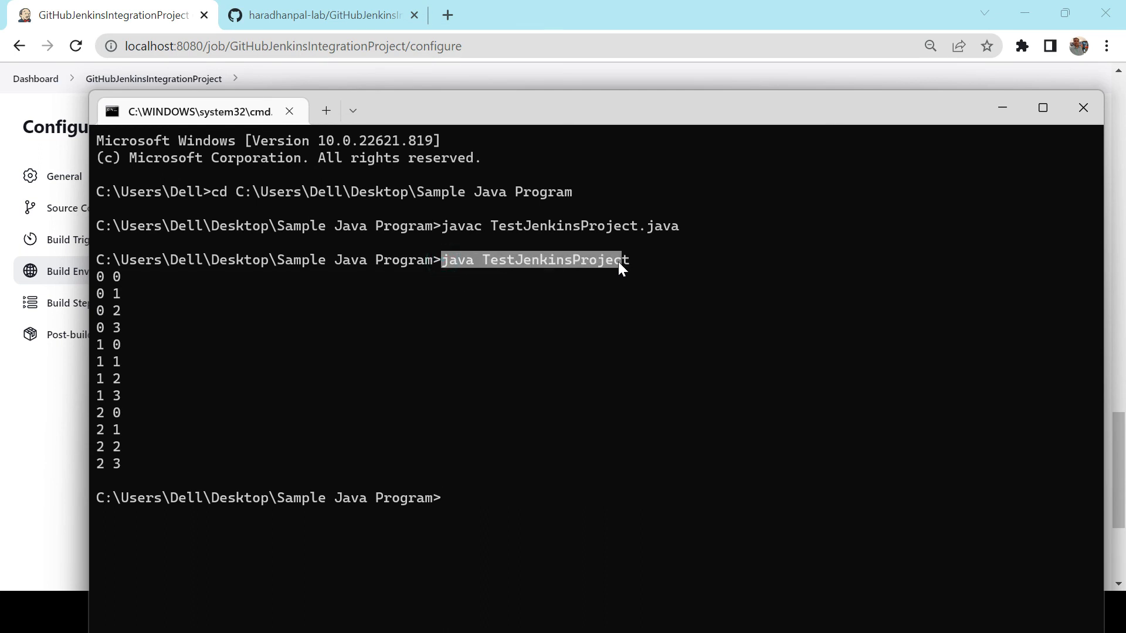
key(ctrl+c)
key(alt+Tab)
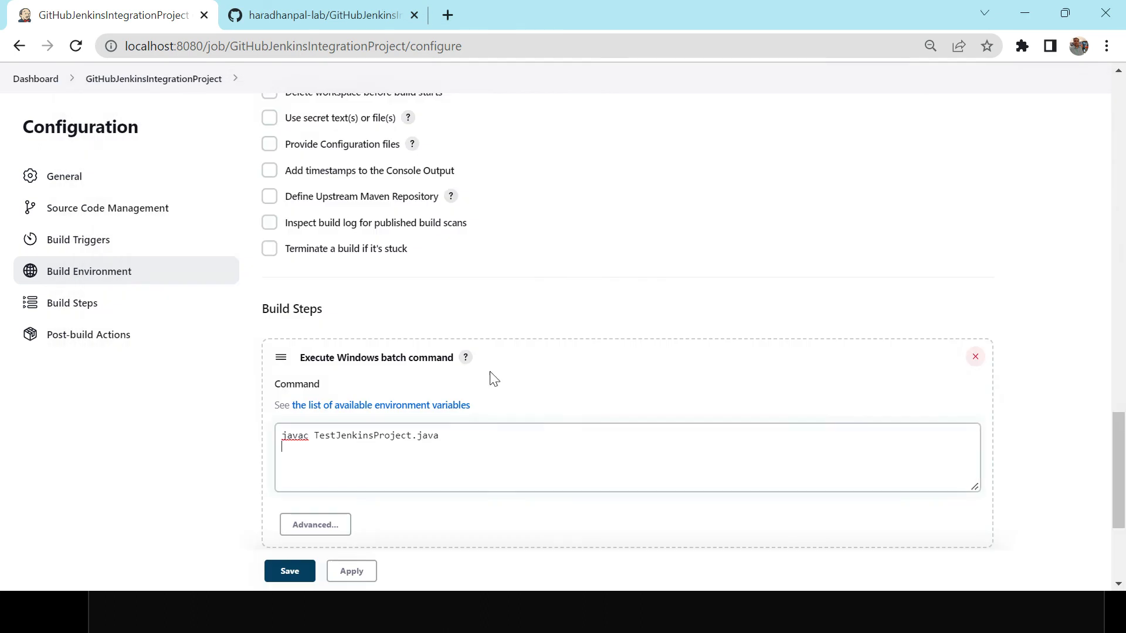
key(Return)
key(ctrl+v)
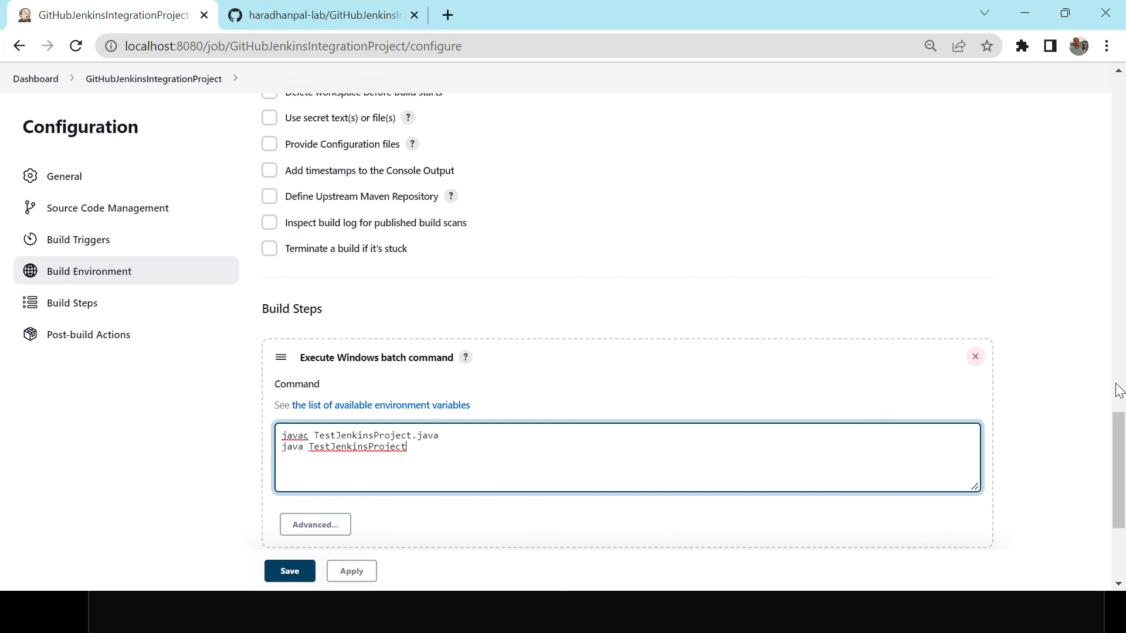
drag(1120, 445, 1107, 475)
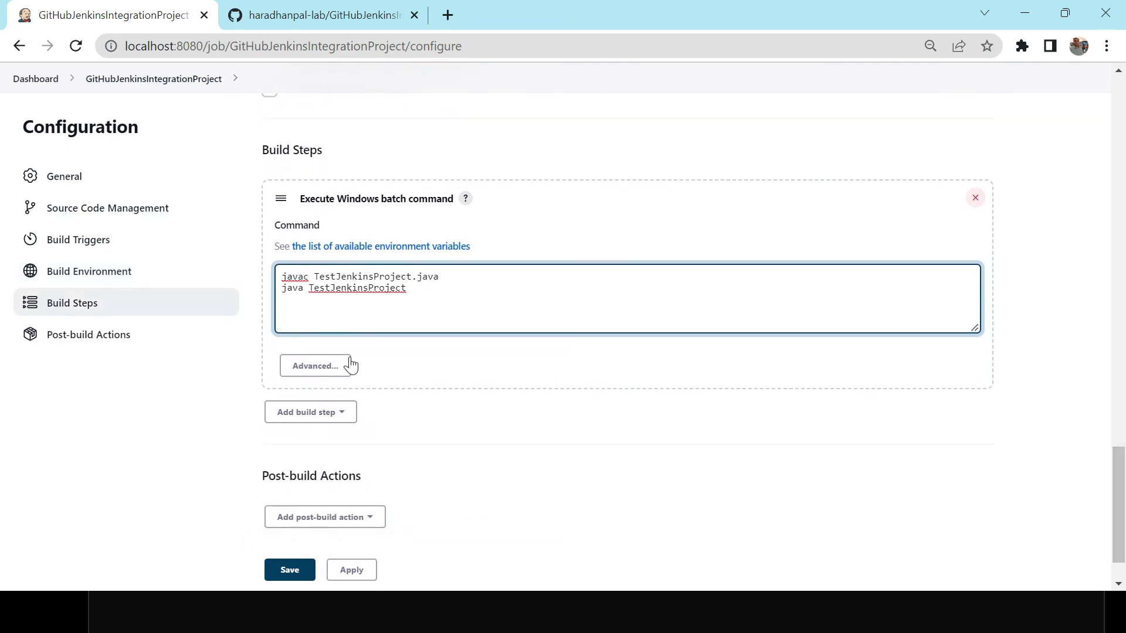
triple_click(330, 288)
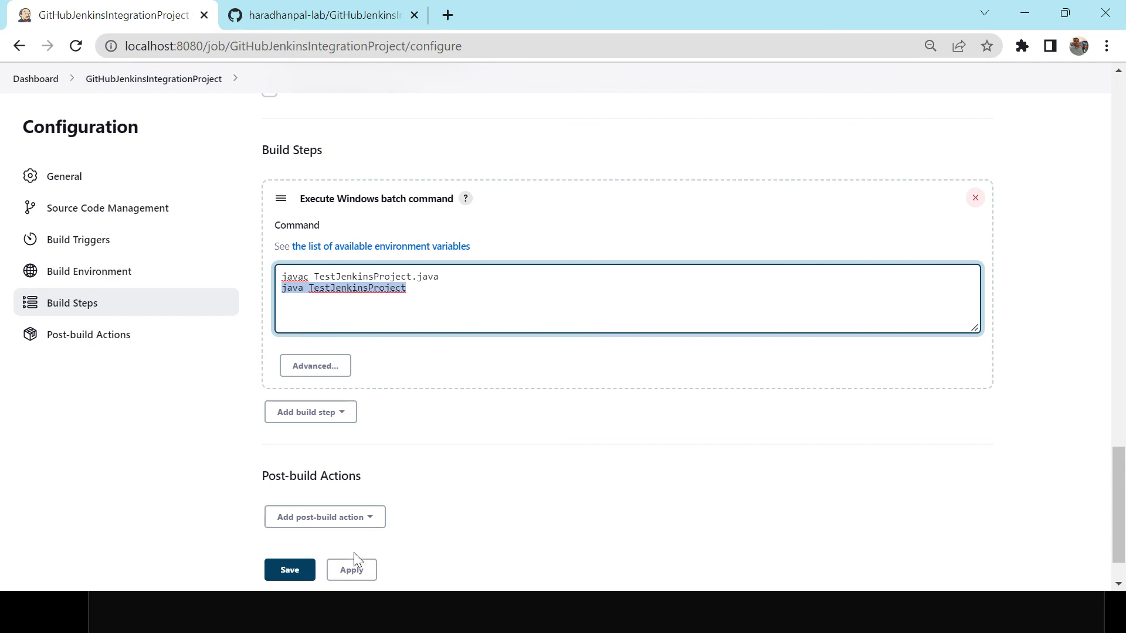
Apply and save the job configuration.
click(352, 572)
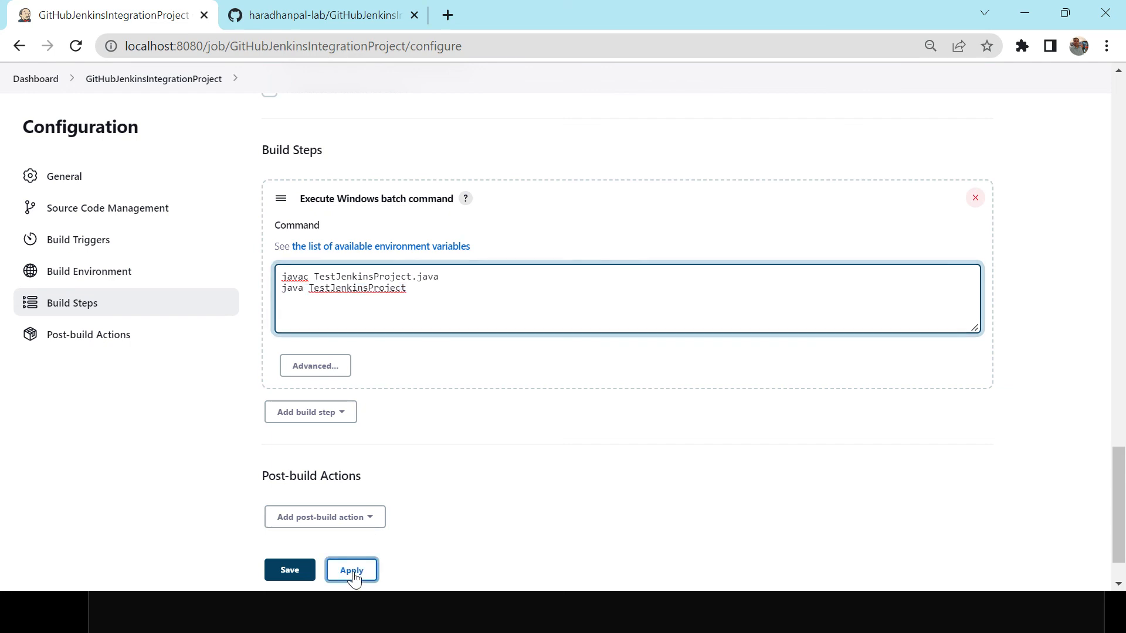
click(302, 581)
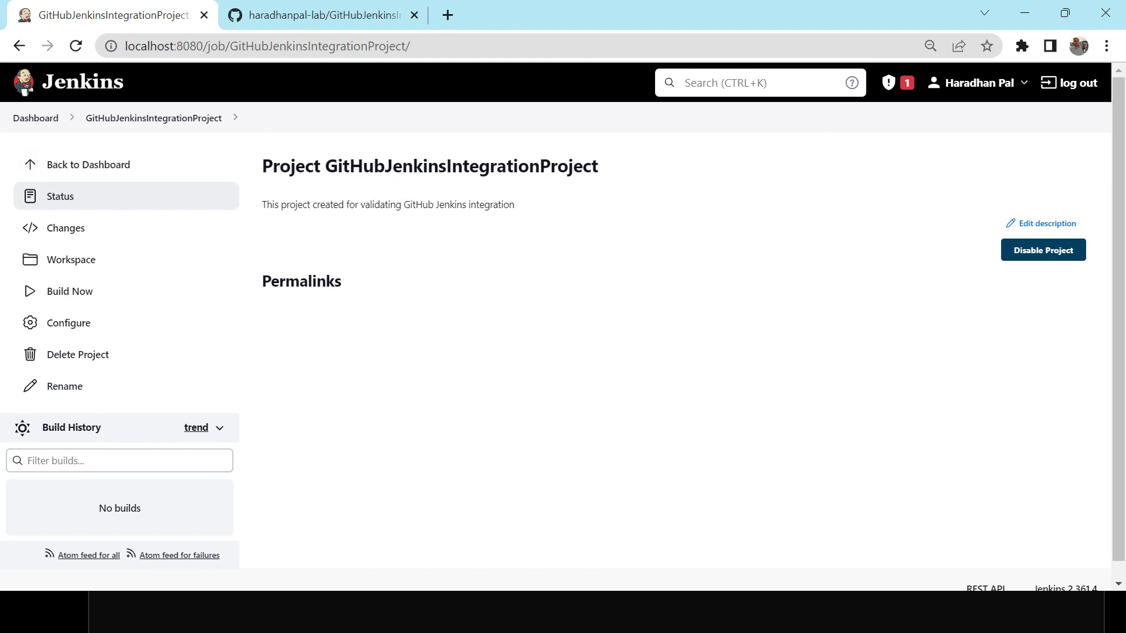
Reopen the job configuration to review the repository, branch and batch command settings, then save it again.
drag(324, 167, 610, 175)
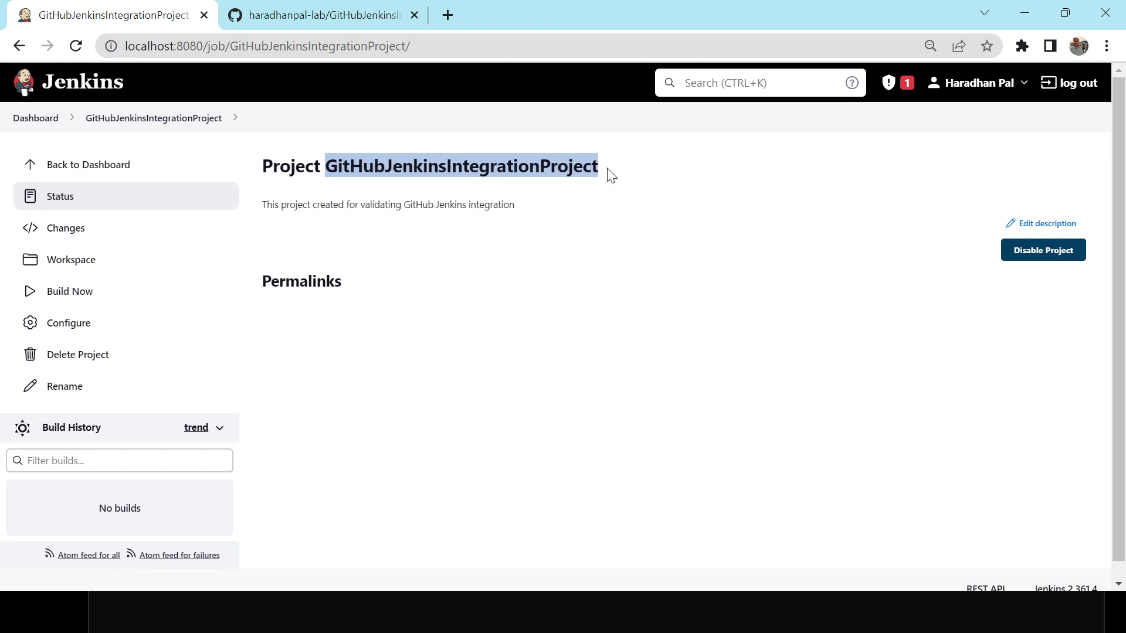
triple_click(487, 205)
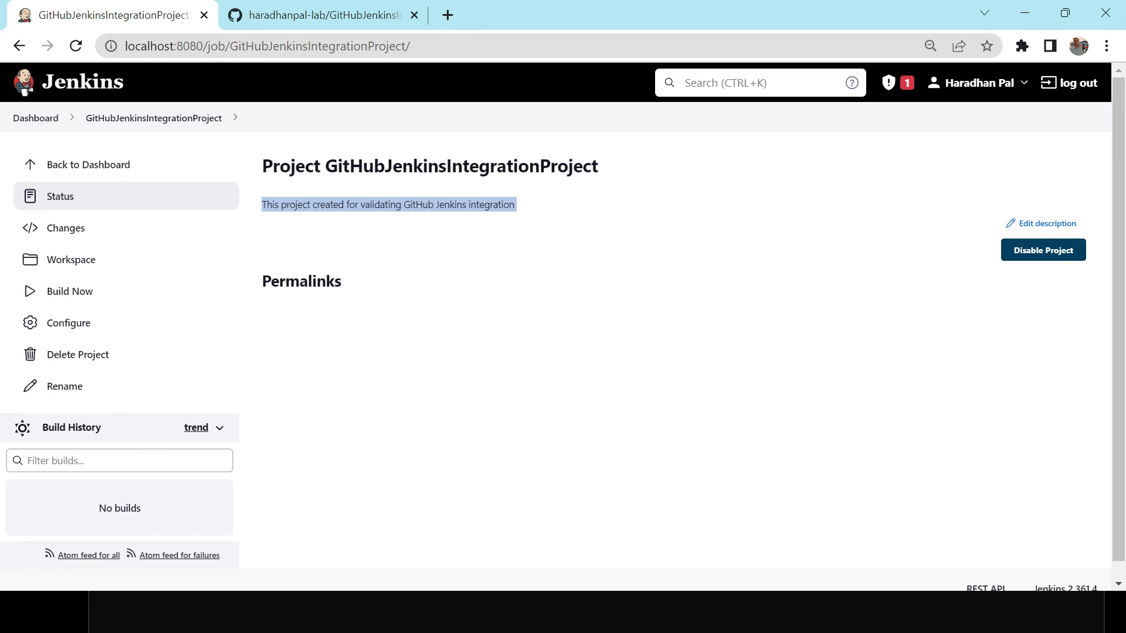
click(63, 324)
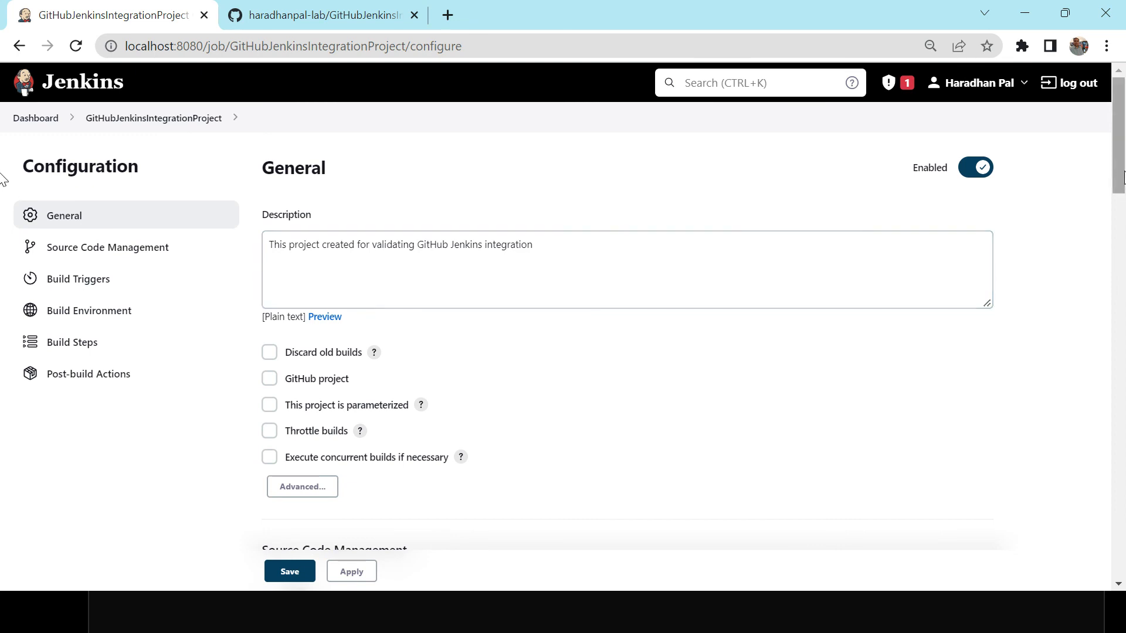
drag(1123, 176, 1121, 290)
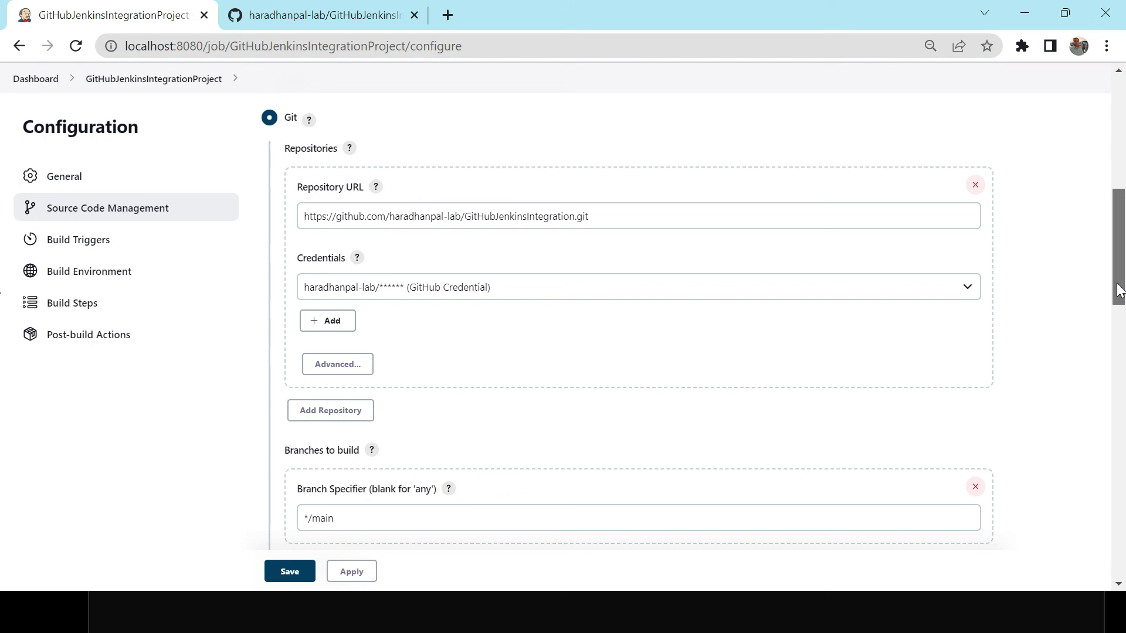
drag(1121, 290, 1116, 564)
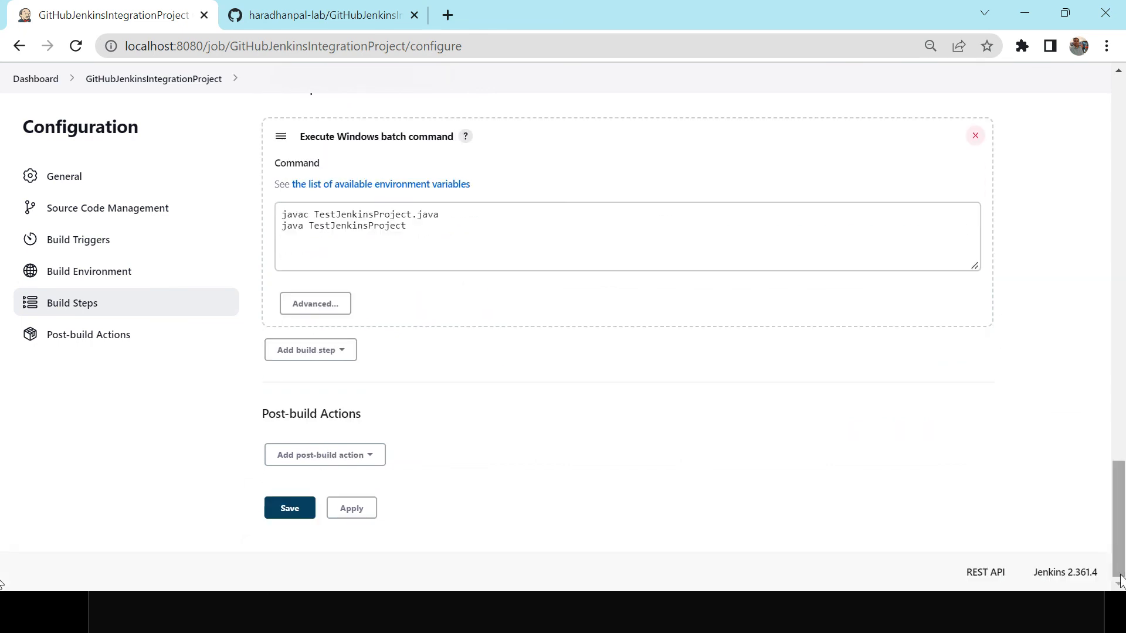
click(300, 509)
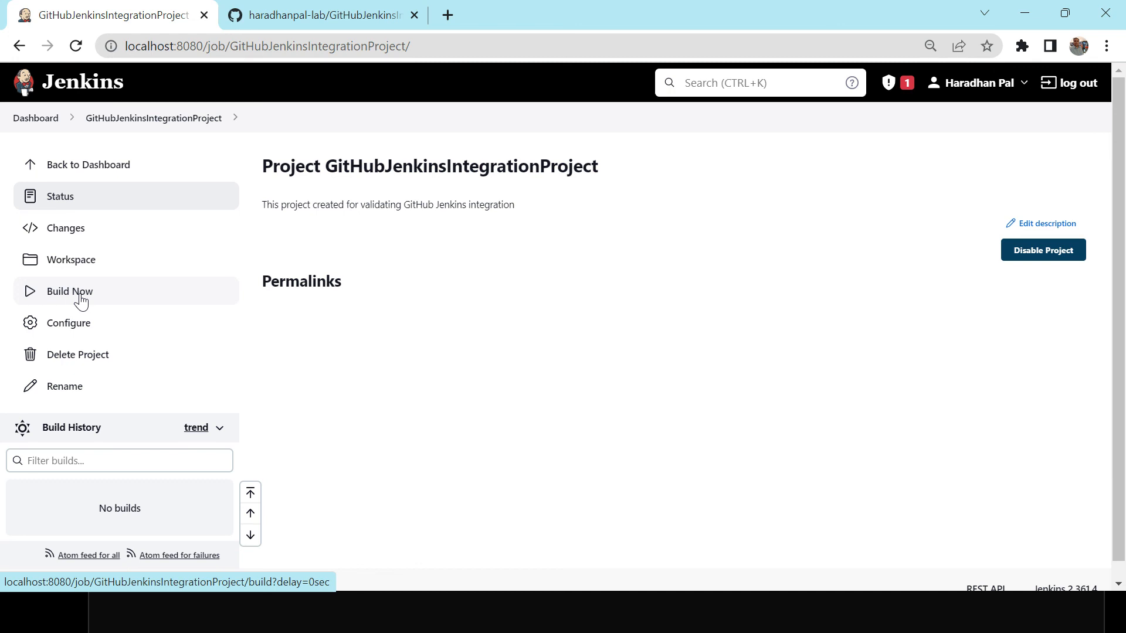
Trigger a build of the job.
click(340, 13)
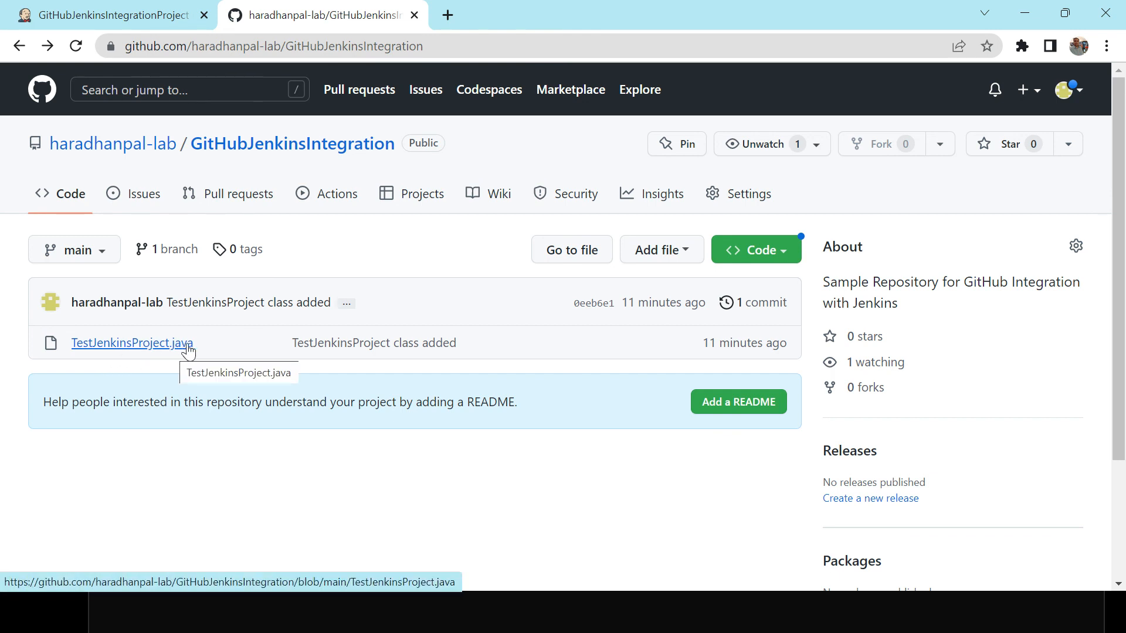
click(150, 17)
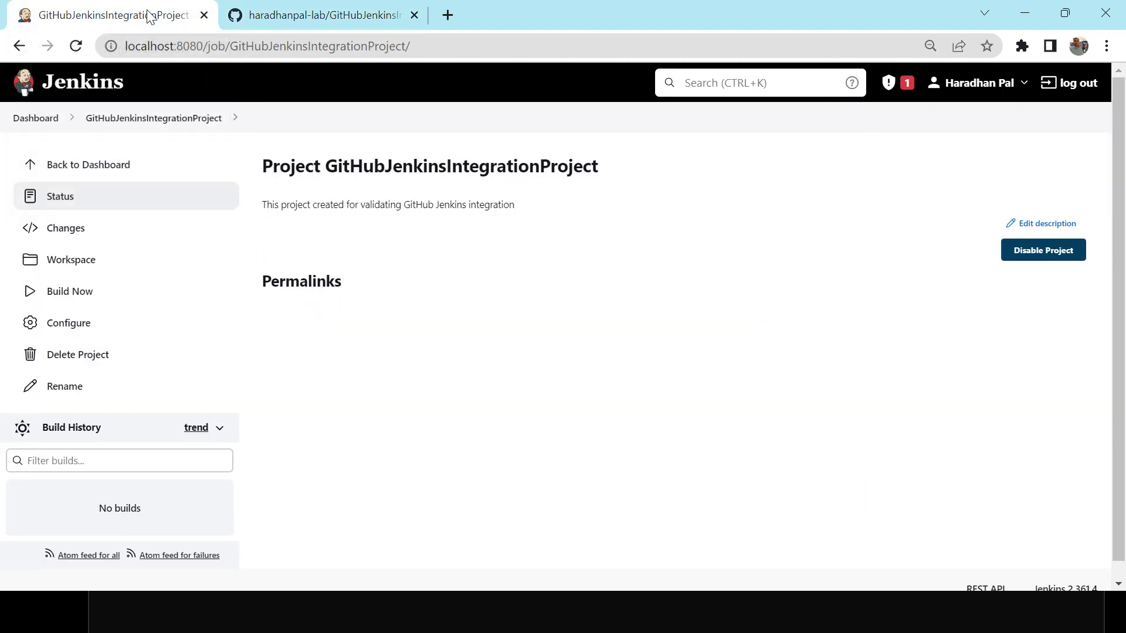
click(76, 299)
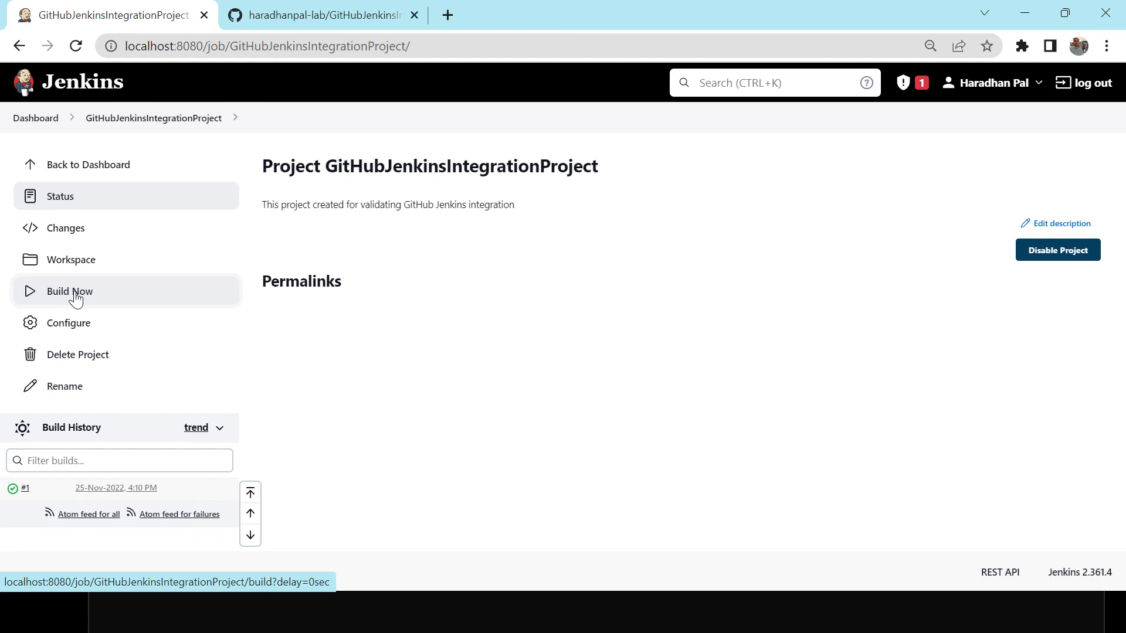
Open the console output of build #1 and examine the git clone and fetch log lines.
click(39, 488)
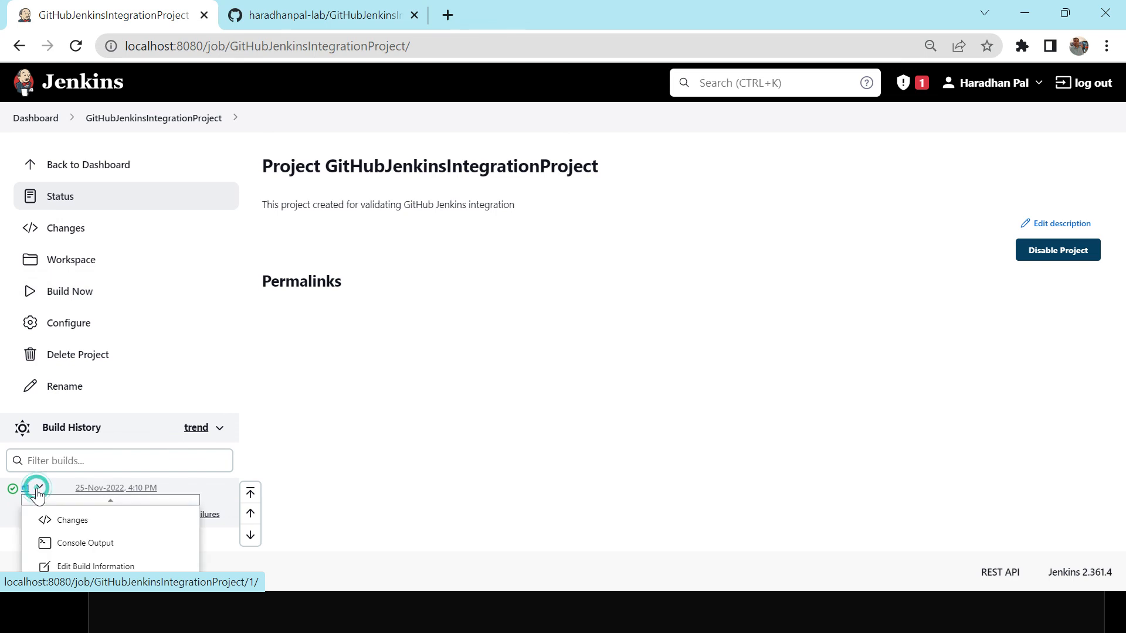
click(77, 544)
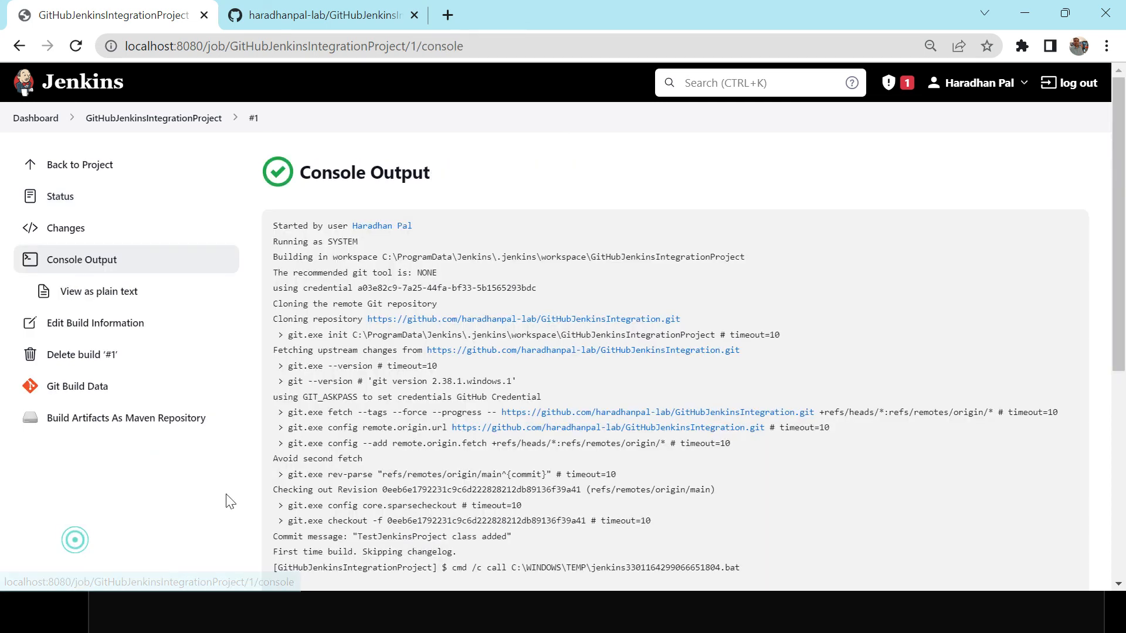
click(432, 218)
triple_click(343, 242)
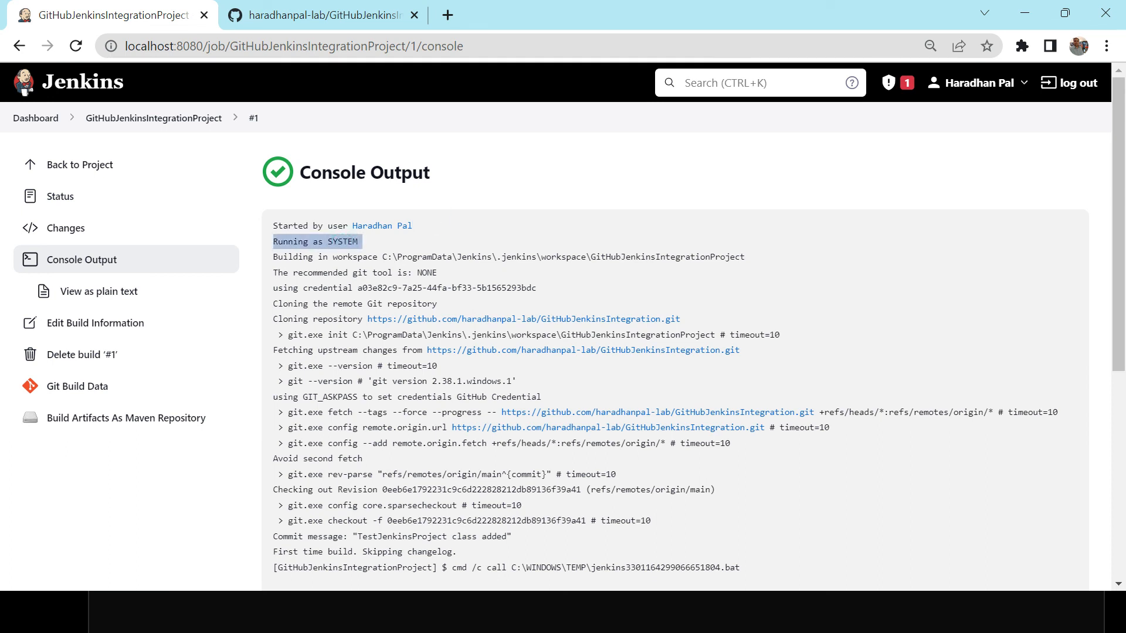
click(559, 268)
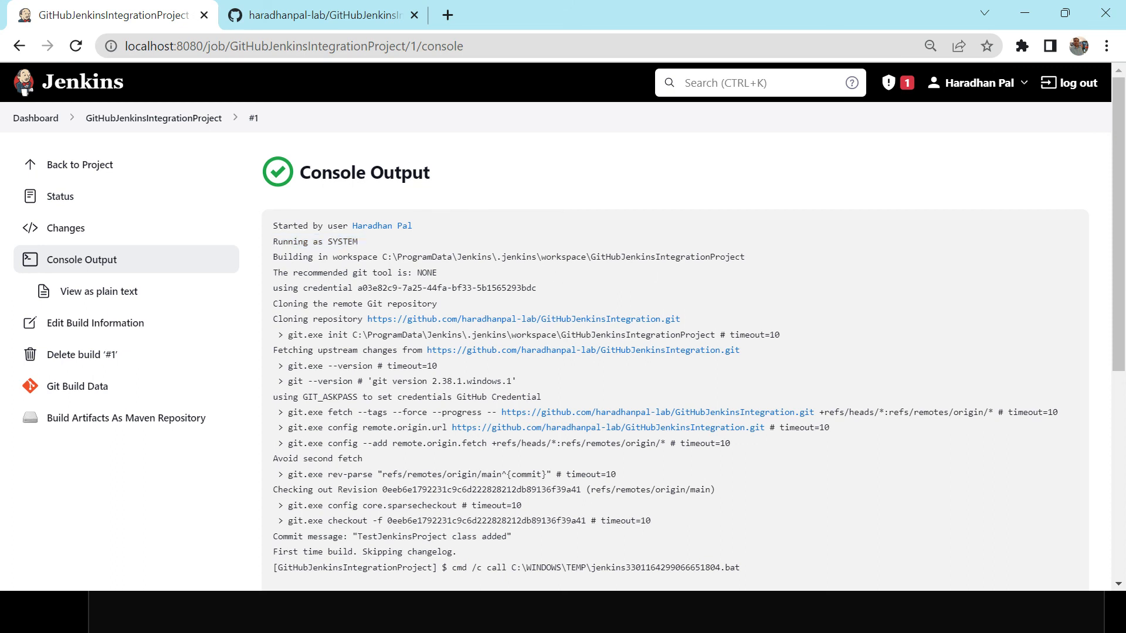
right_click(553, 262)
click(526, 262)
right_click(566, 403)
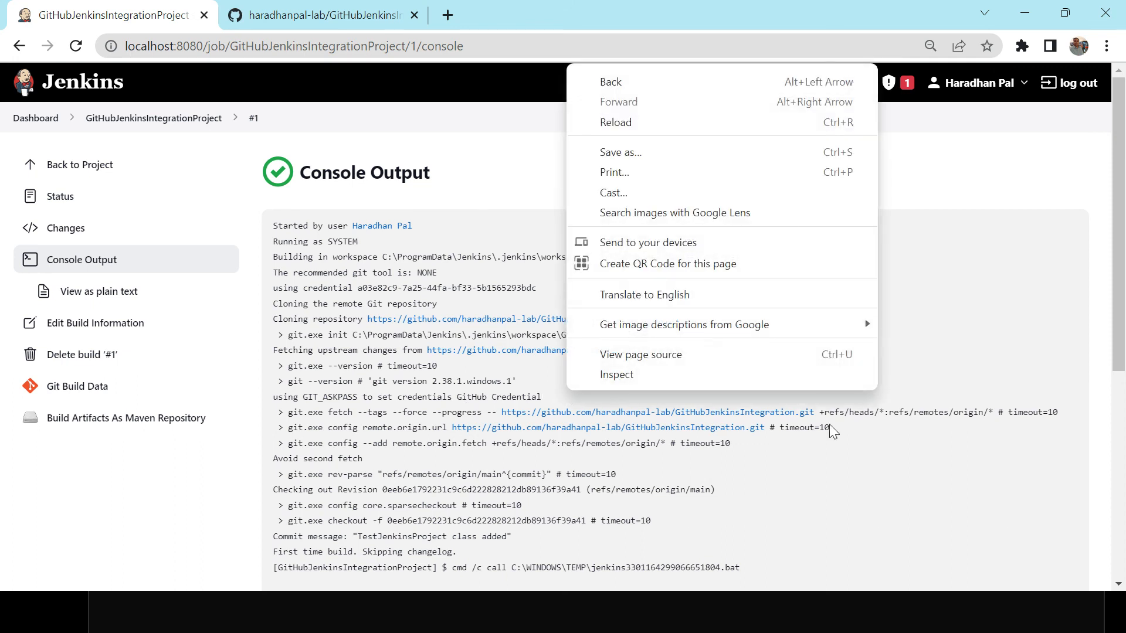
double_click(931, 413)
click(930, 413)
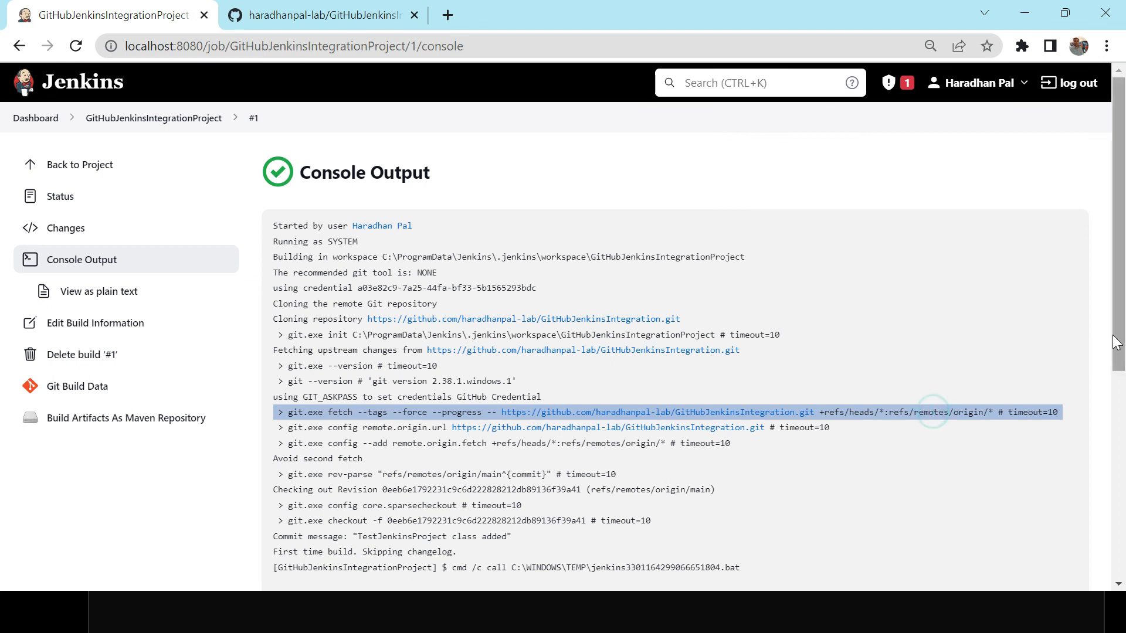
Scroll through the console output to examine the checkout, compile and run commands and the program output.
drag(1121, 336, 1122, 405)
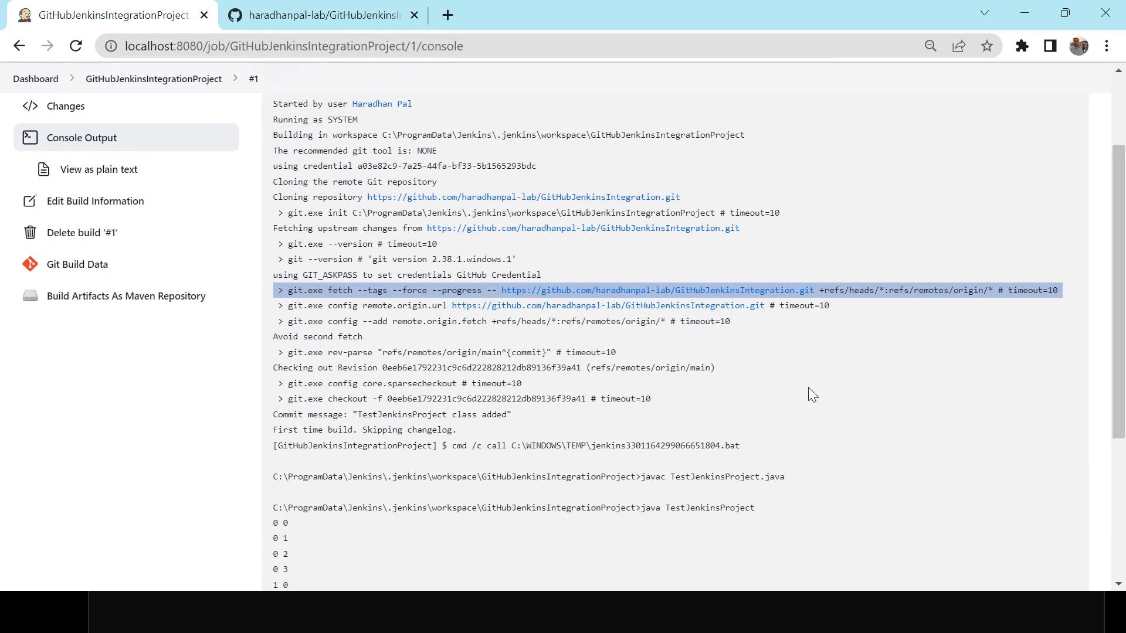
triple_click(672, 367)
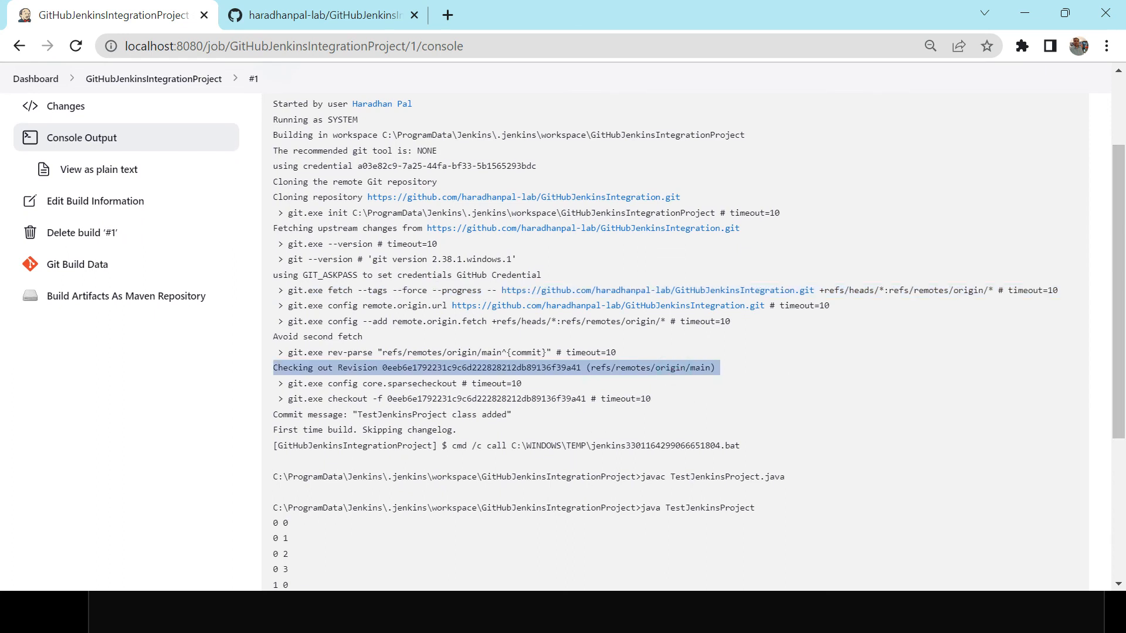
drag(358, 415, 536, 409)
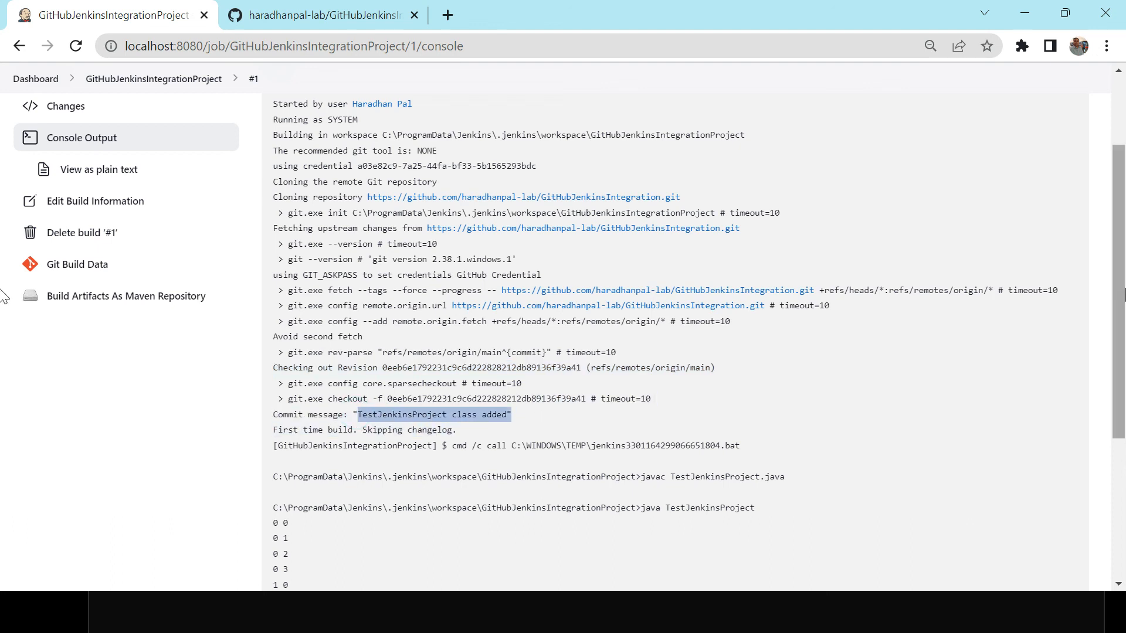
drag(1121, 305, 1121, 374)
drag(641, 353, 790, 365)
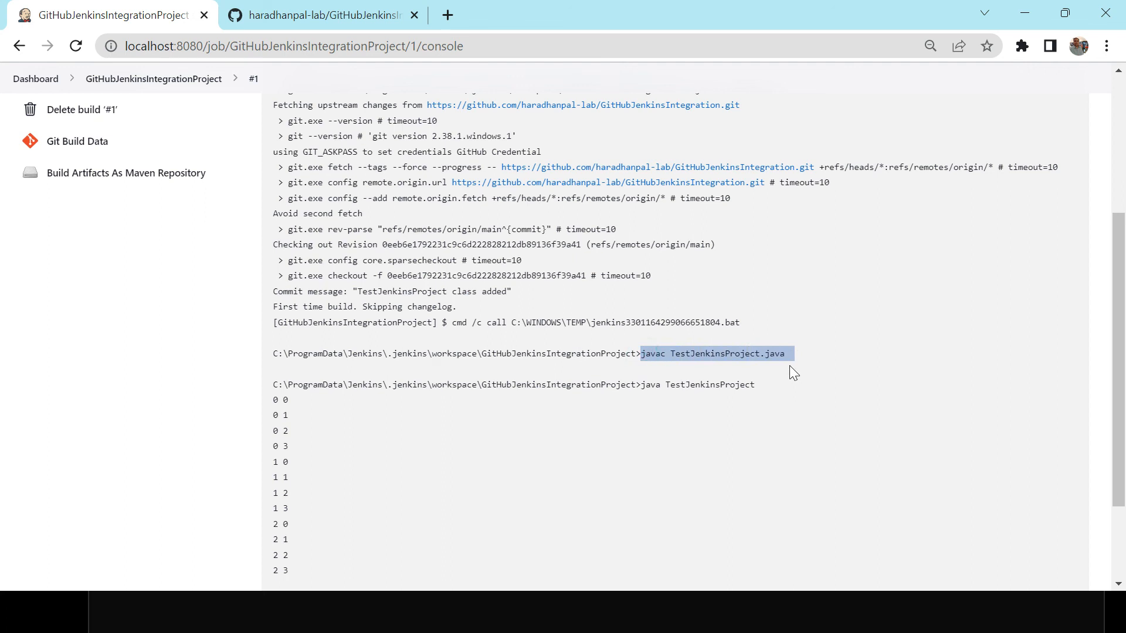
double_click(677, 389)
drag(273, 400, 340, 499)
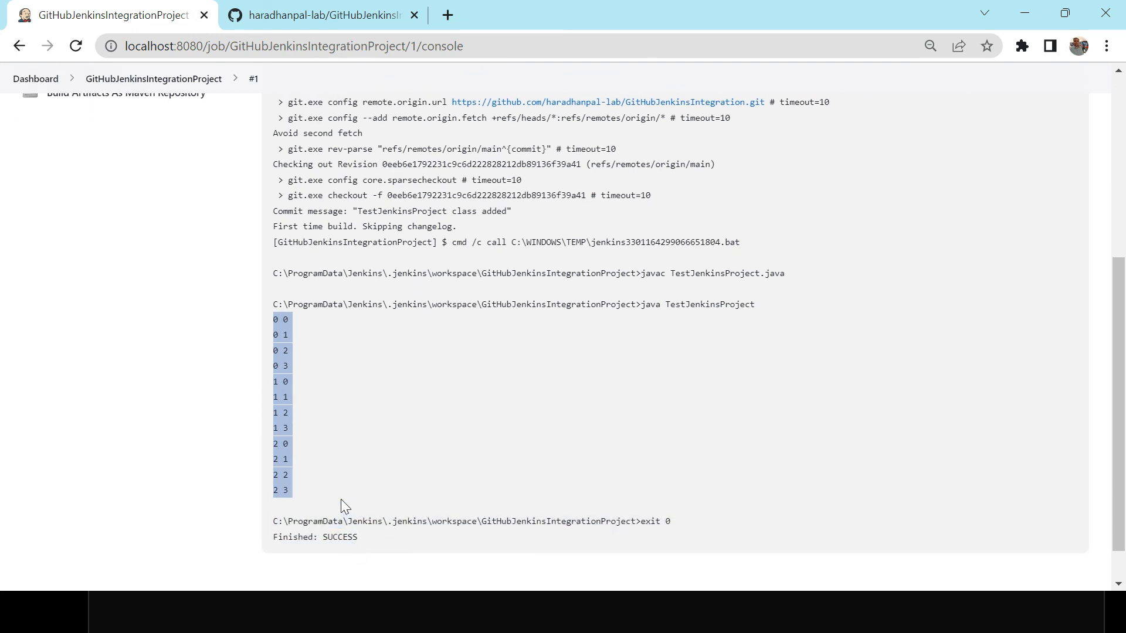
Compare the build's program output with the local command prompt run and examine the final build status.
key(alt+Tab)
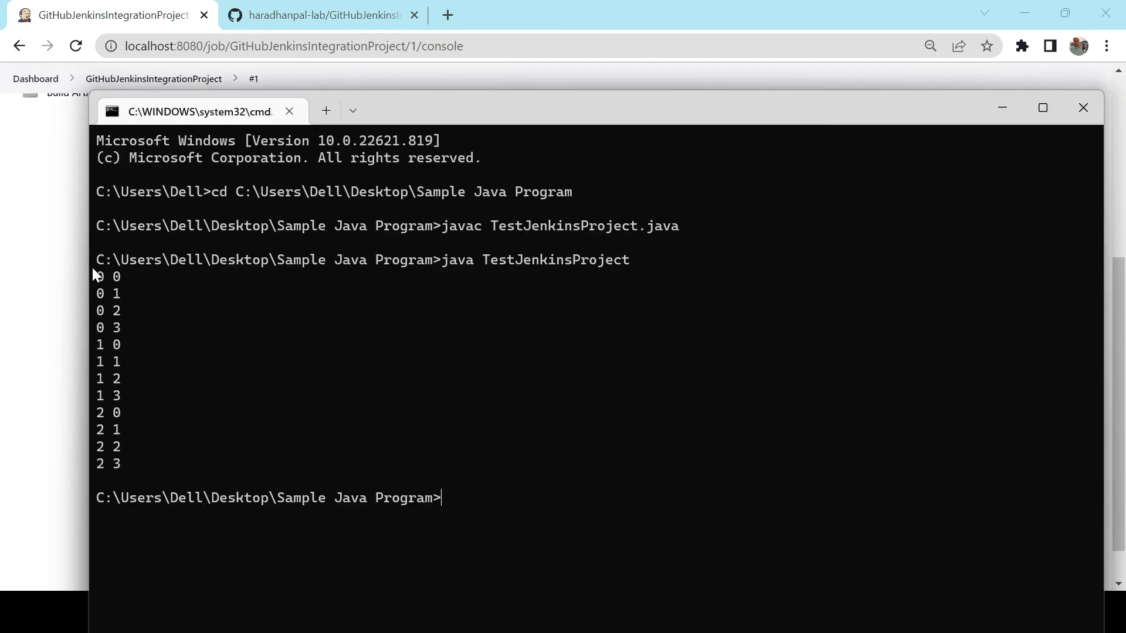
drag(92, 266, 202, 459)
key(alt+Tab)
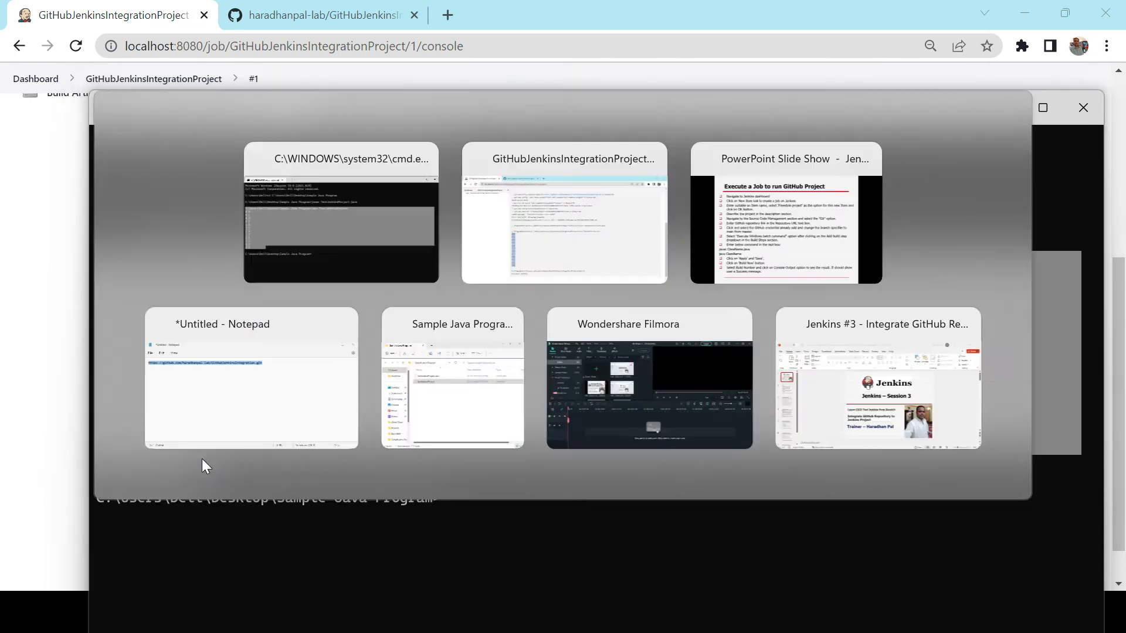
double_click(339, 537)
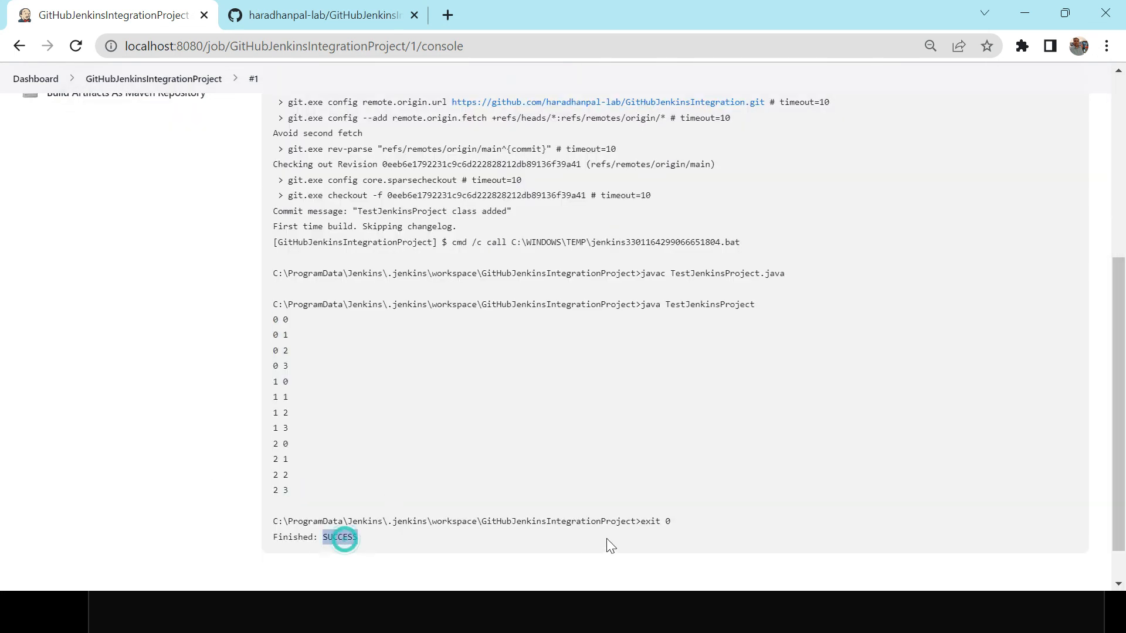
drag(640, 521, 674, 529)
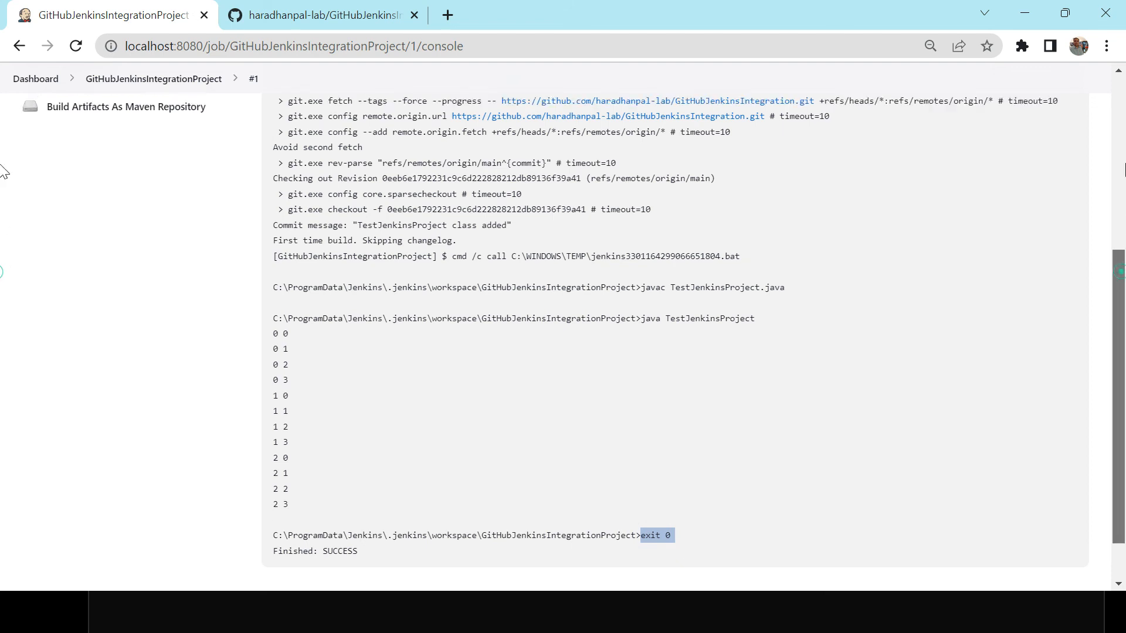
Switch to the PowerPoint slide show listing the job steps.
scroll(1, 264, up, 6)
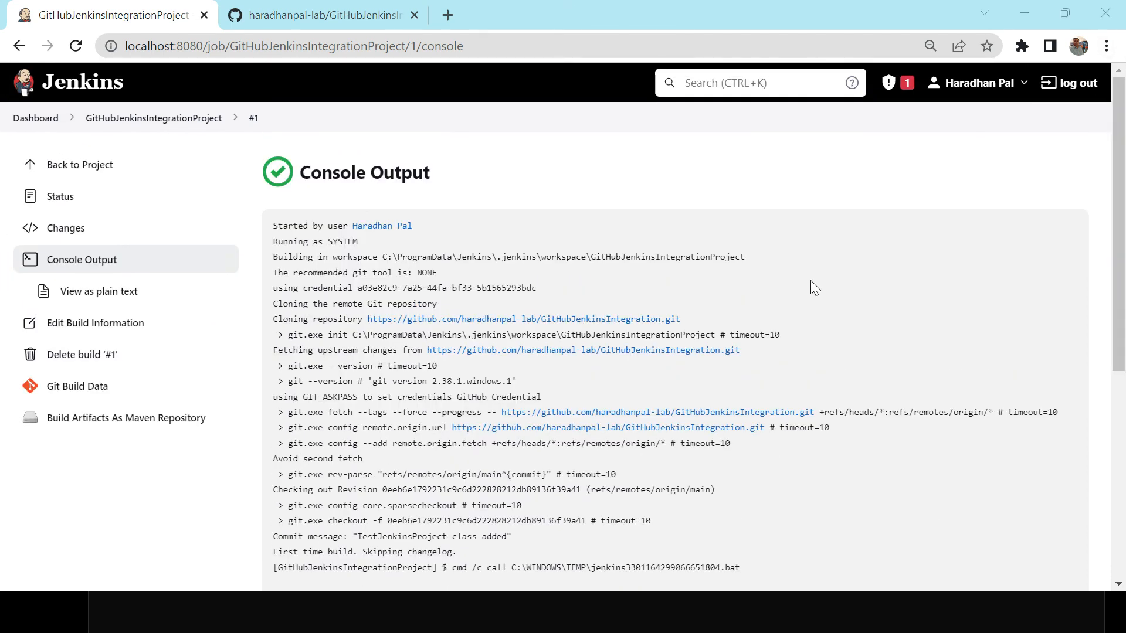
key(alt+Tab)
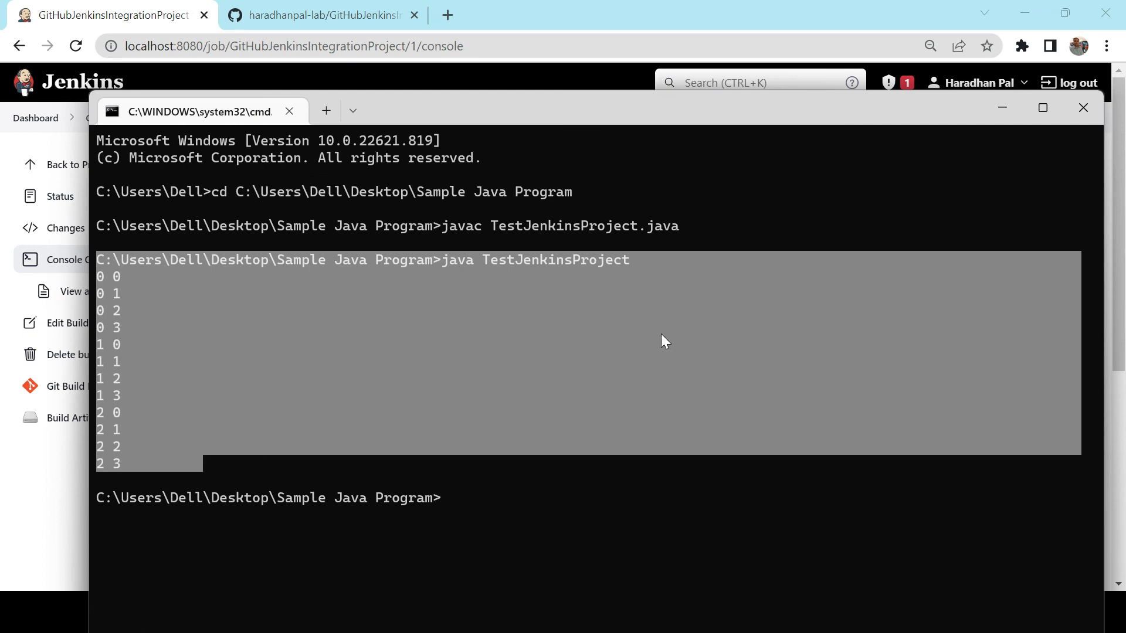
click(660, 333)
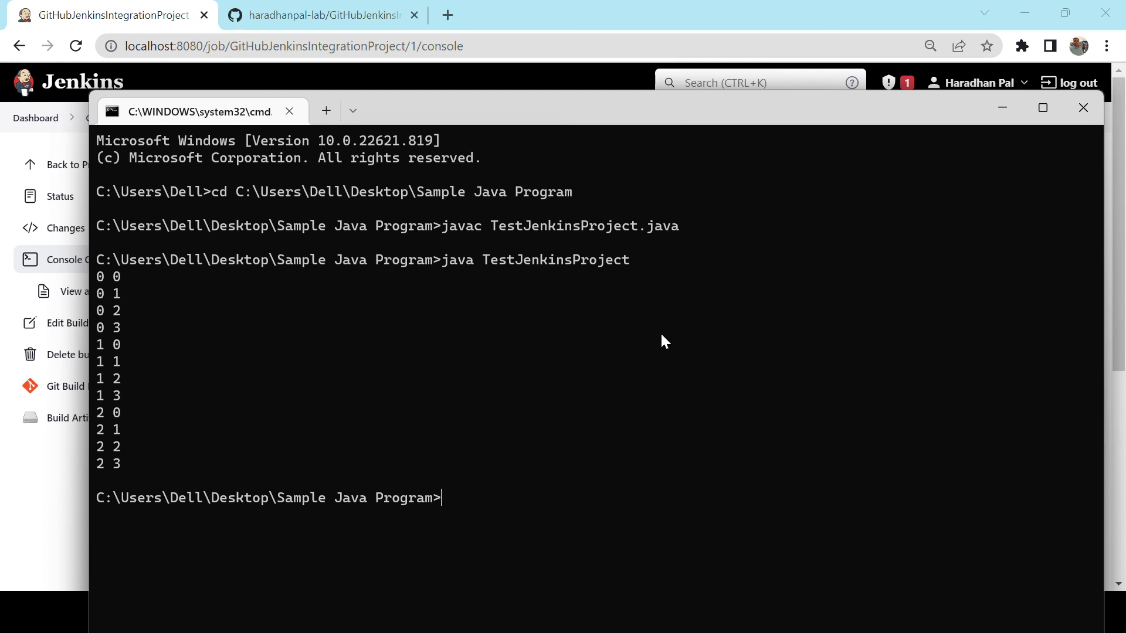
key(alt+Tab)
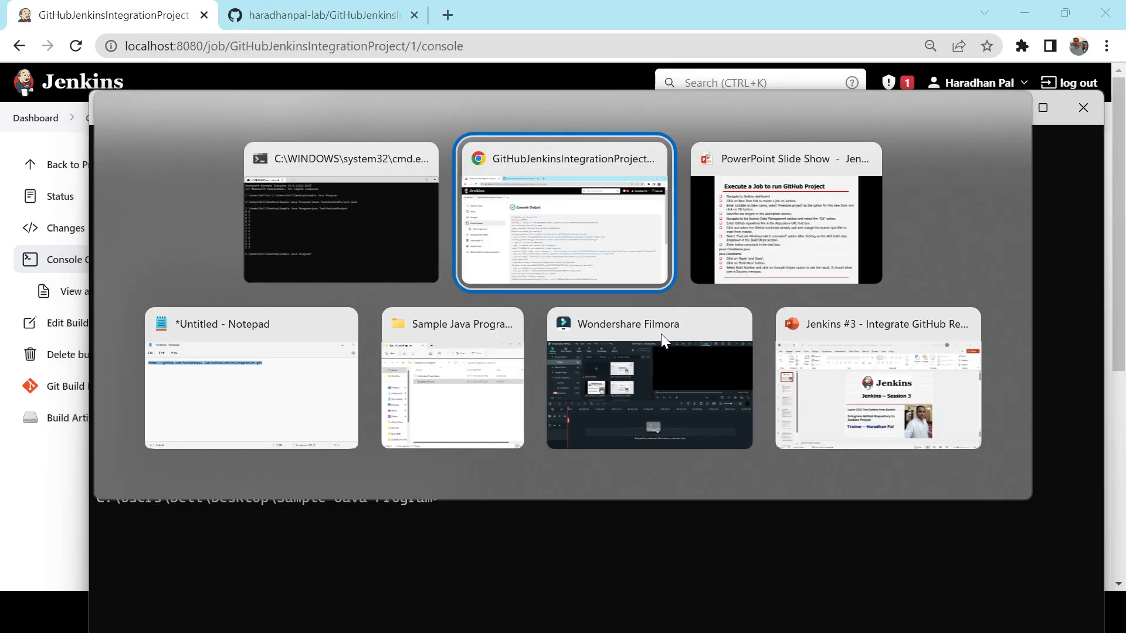
key(alt+Tab)
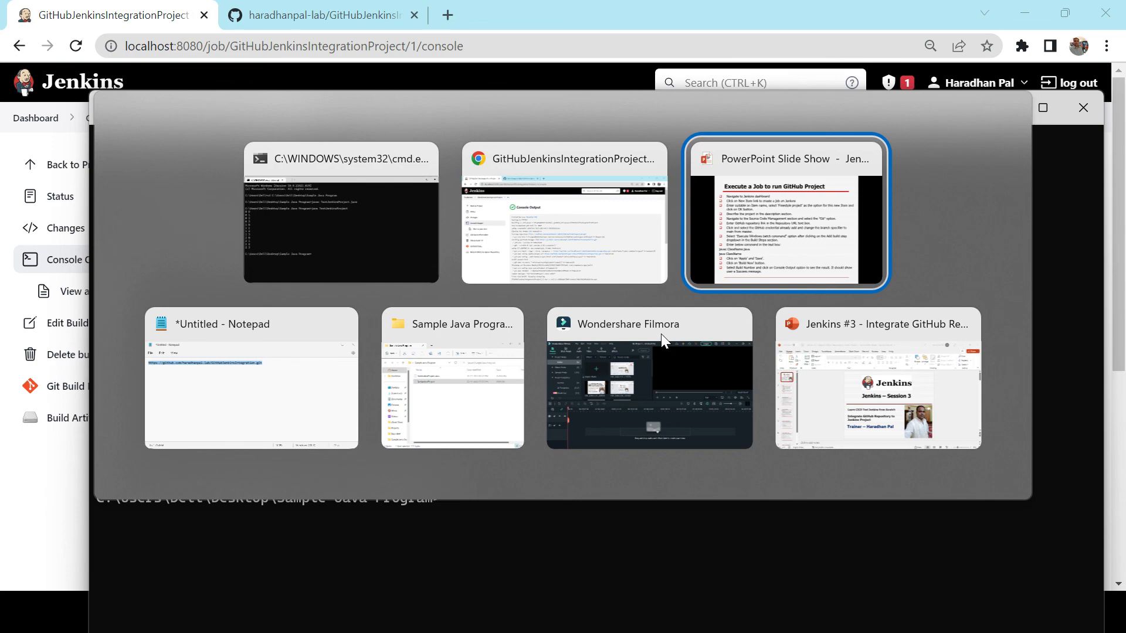